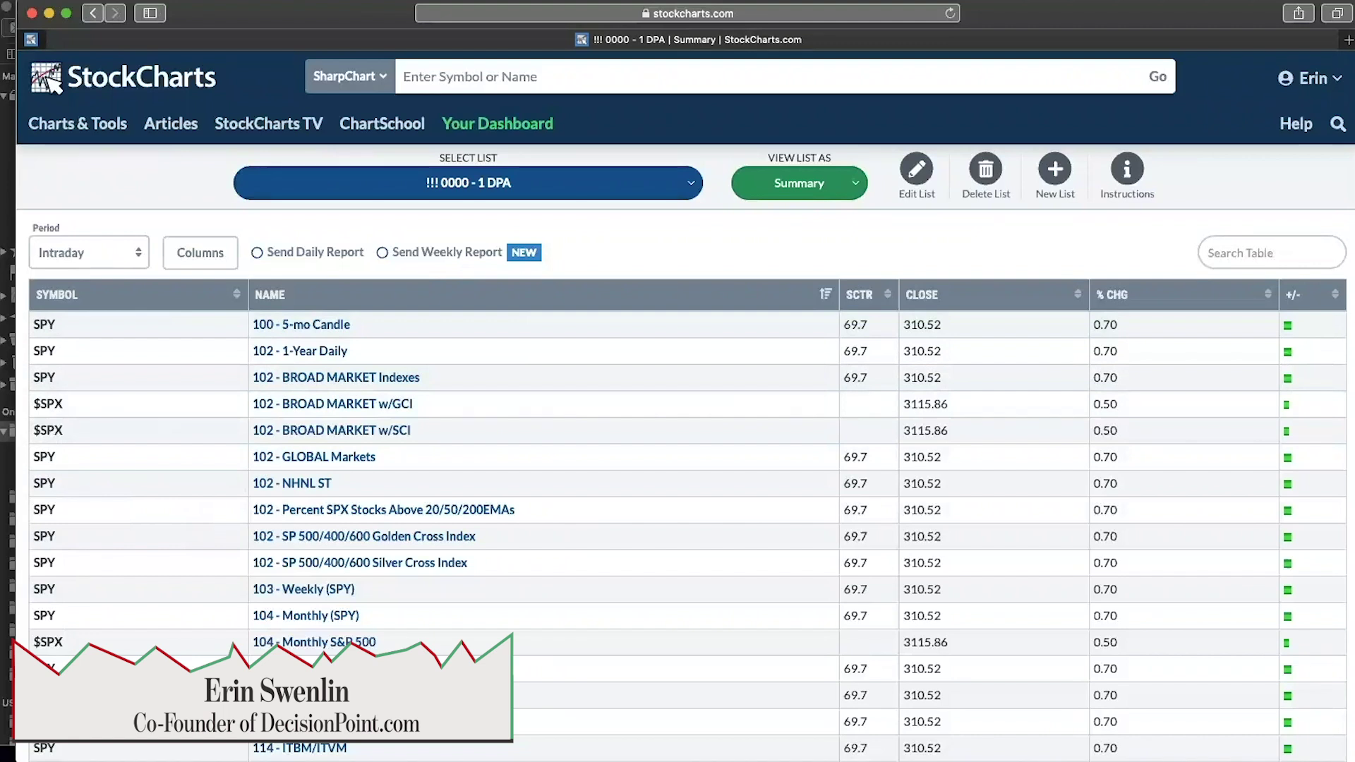
# Step: Open the SPY '102 - 1-Year Daily' chart and scroll through its PMO, OBV, volume and VIX panels
pyautogui.click(336, 351)
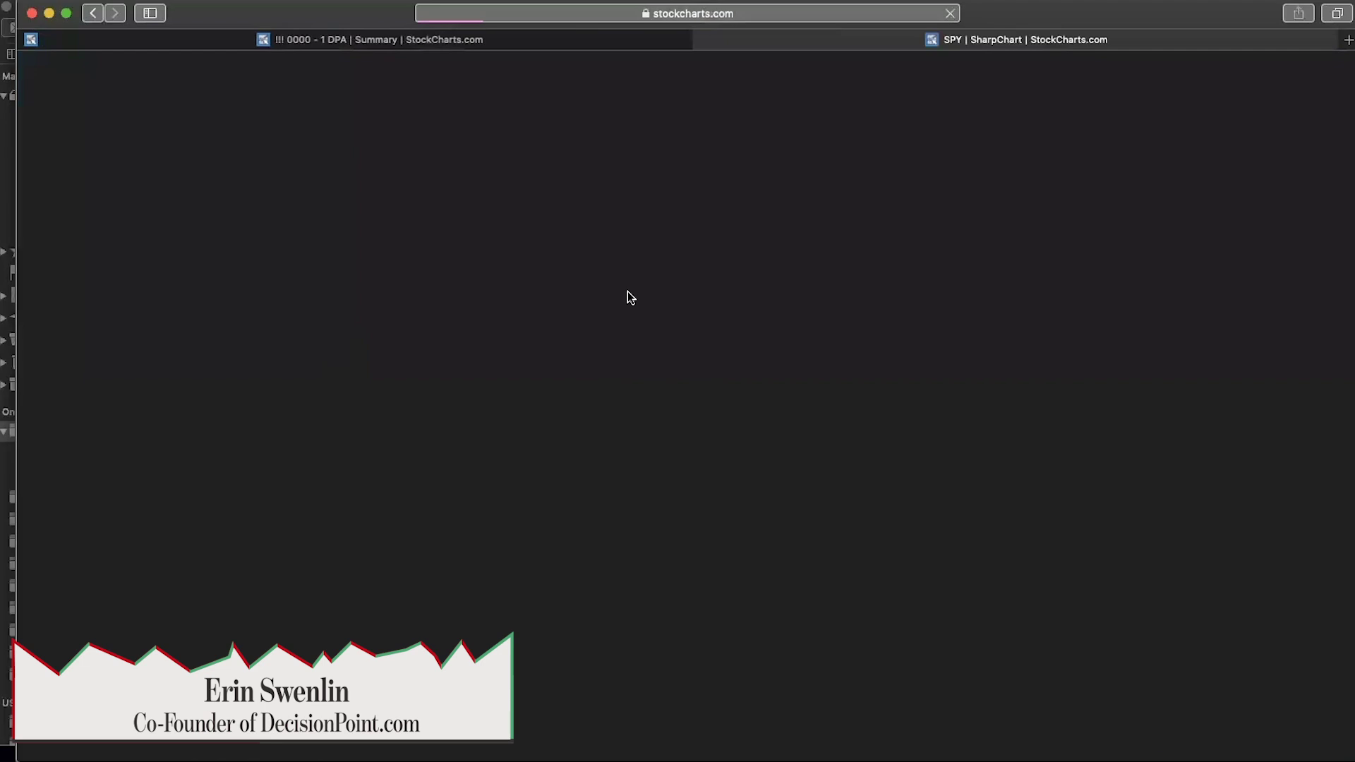
pyautogui.scroll(-5, 635, 300)
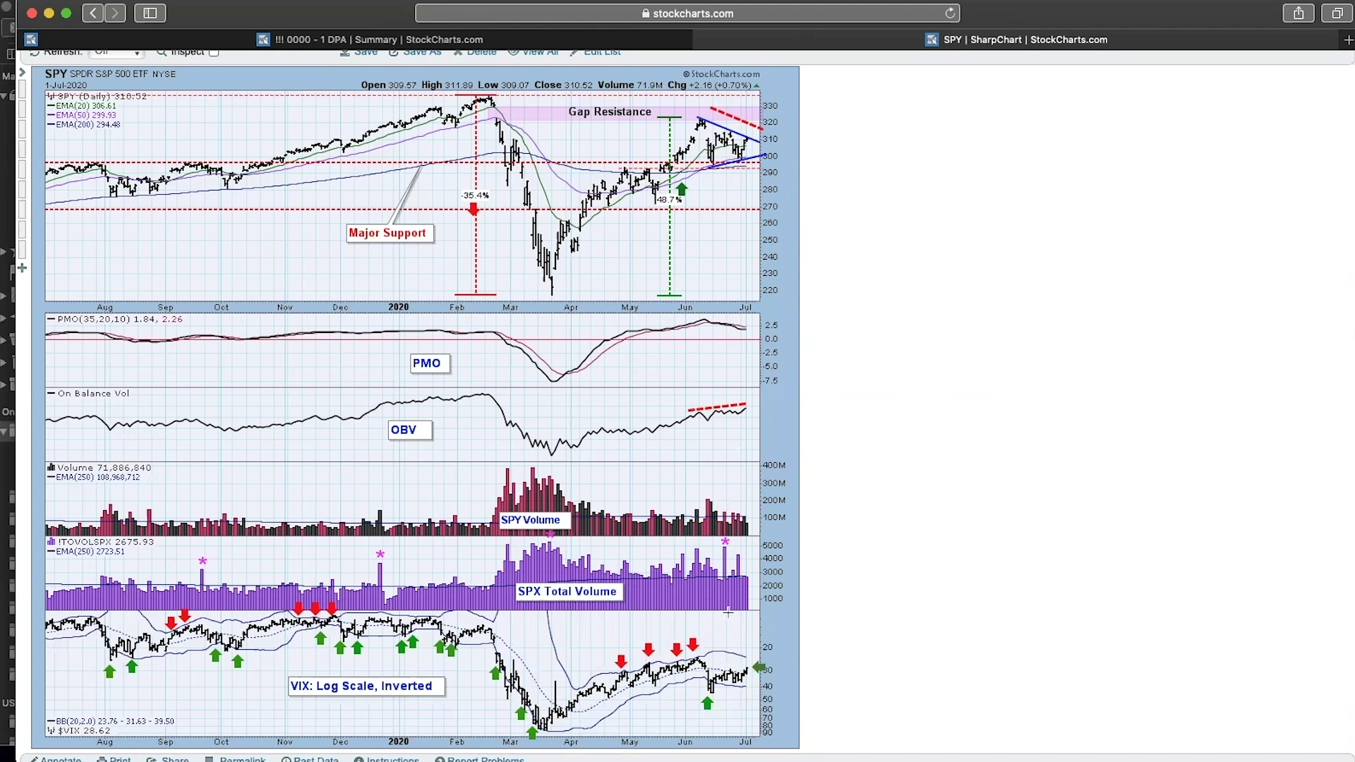
pyautogui.scroll(2, 597, 187)
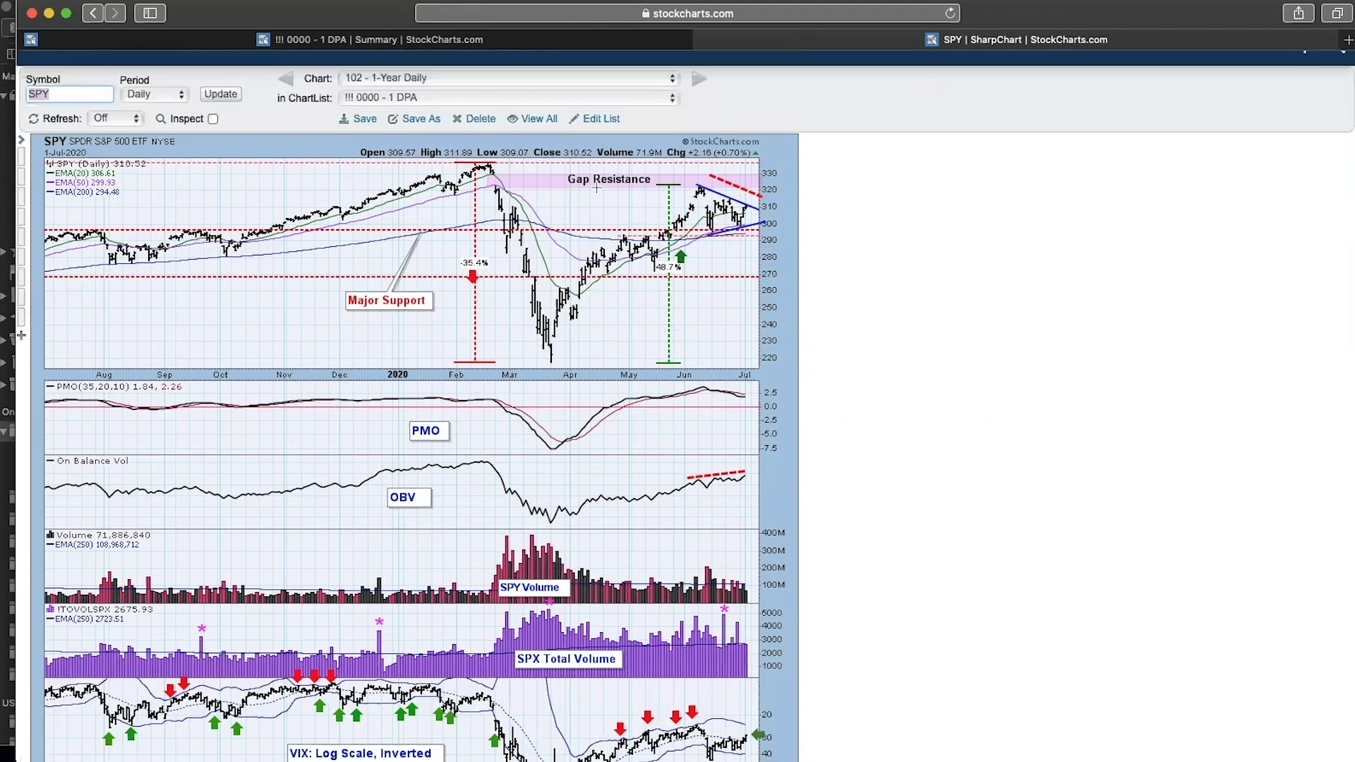
pyautogui.click(505, 78)
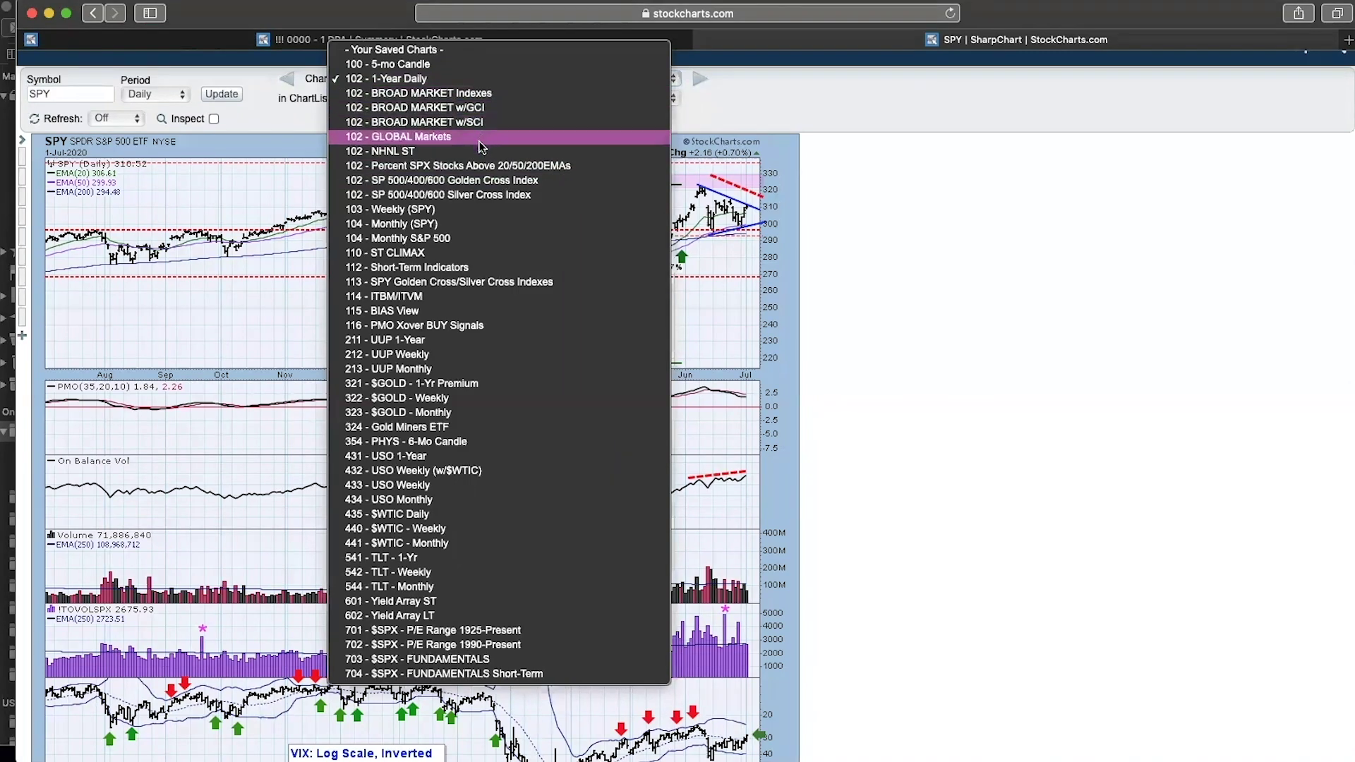
# Step: Load '104 - Monthly (SPY)' and review its trend line, continuation pattern and PMO panel
pyautogui.click(471, 224)
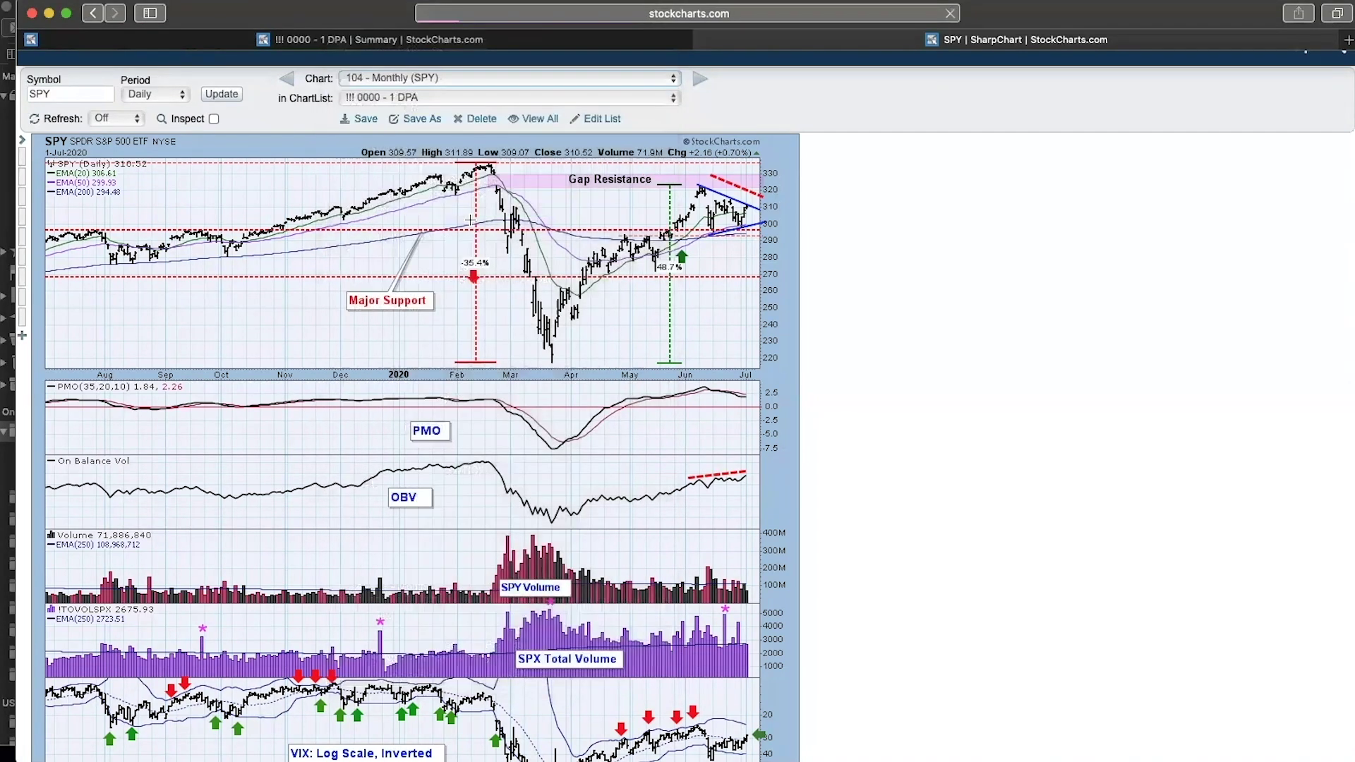
pyautogui.scroll(-3, 470, 191)
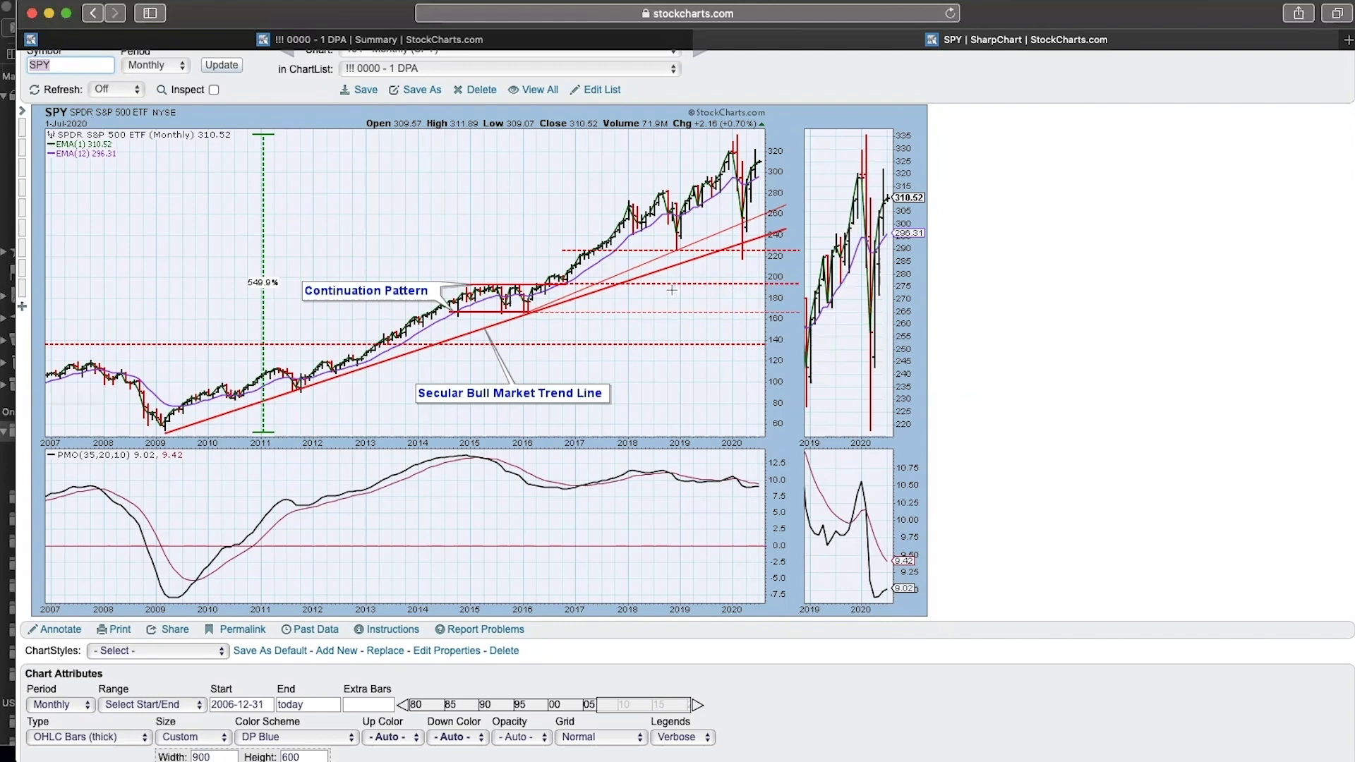
pyautogui.scroll(2, 671, 289)
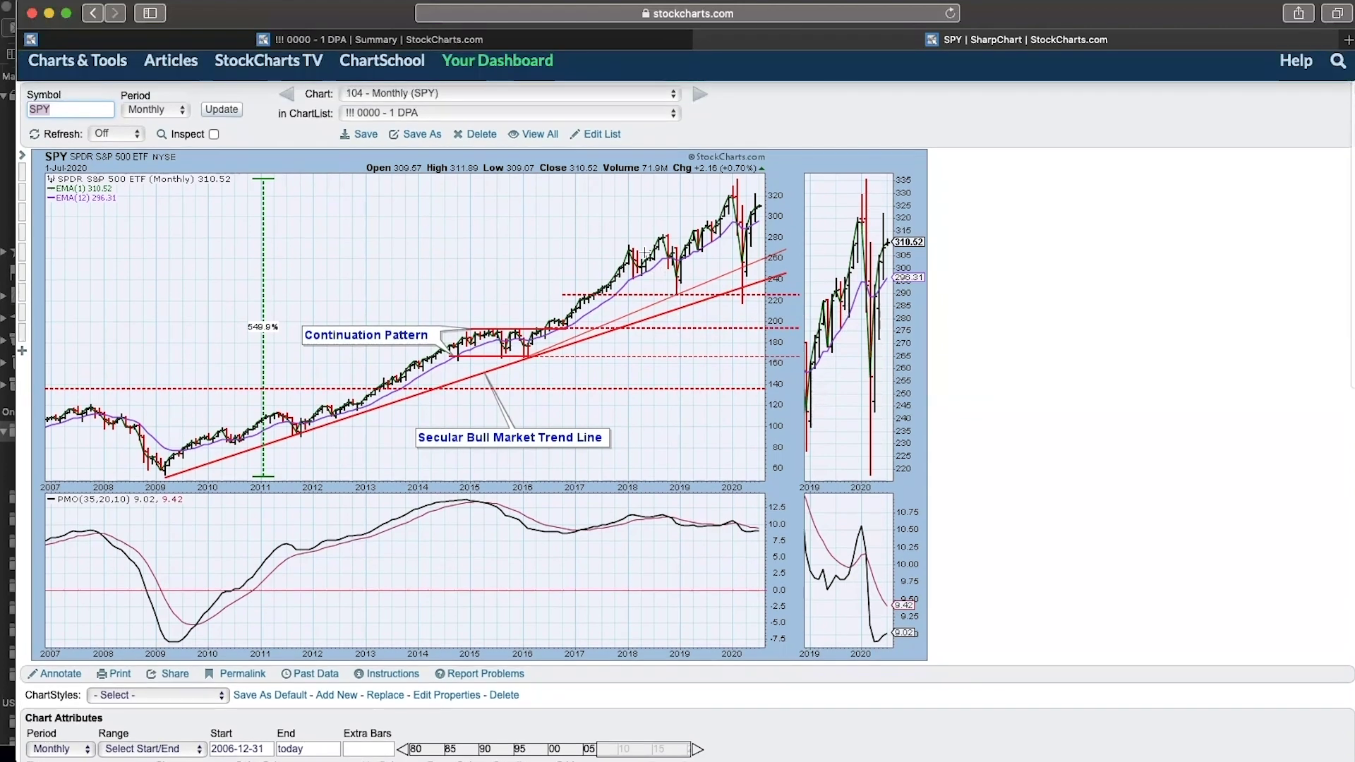
pyautogui.click(545, 93)
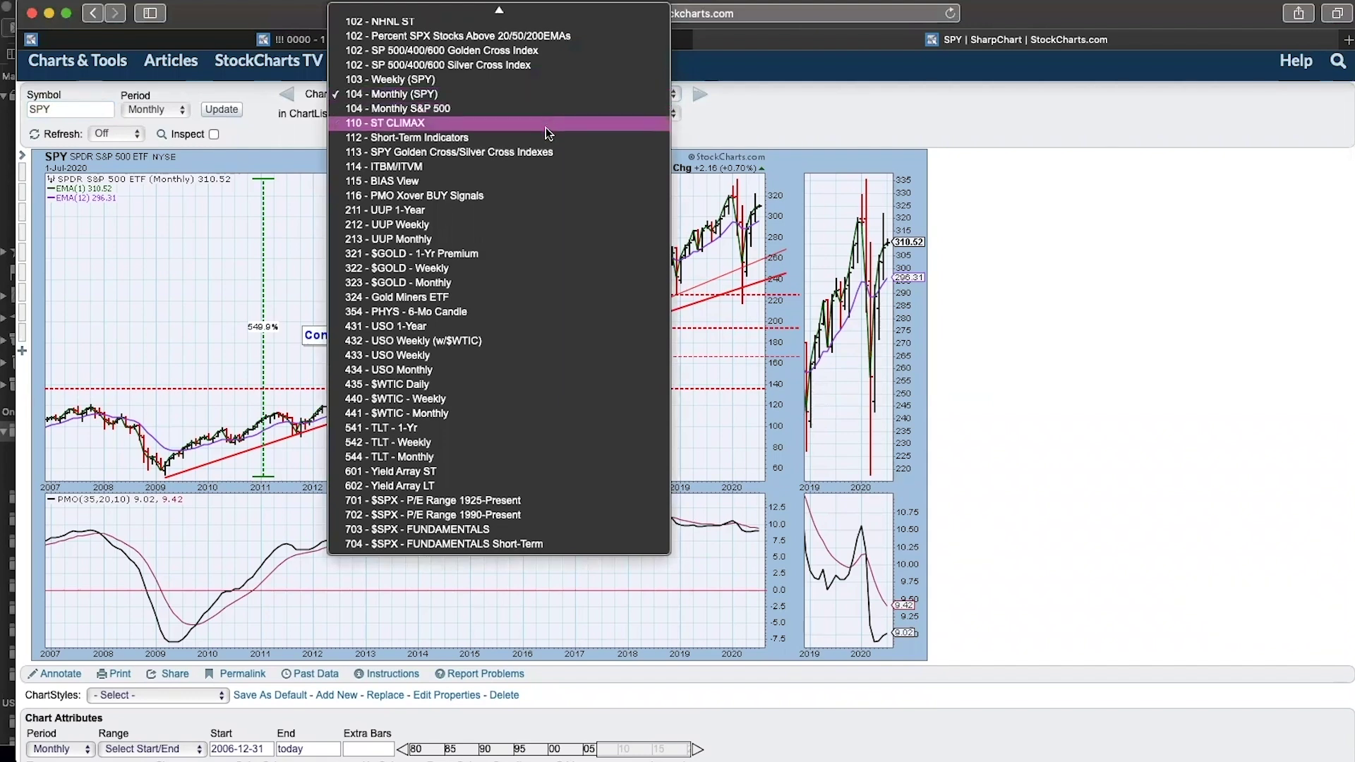
pyautogui.click(546, 152)
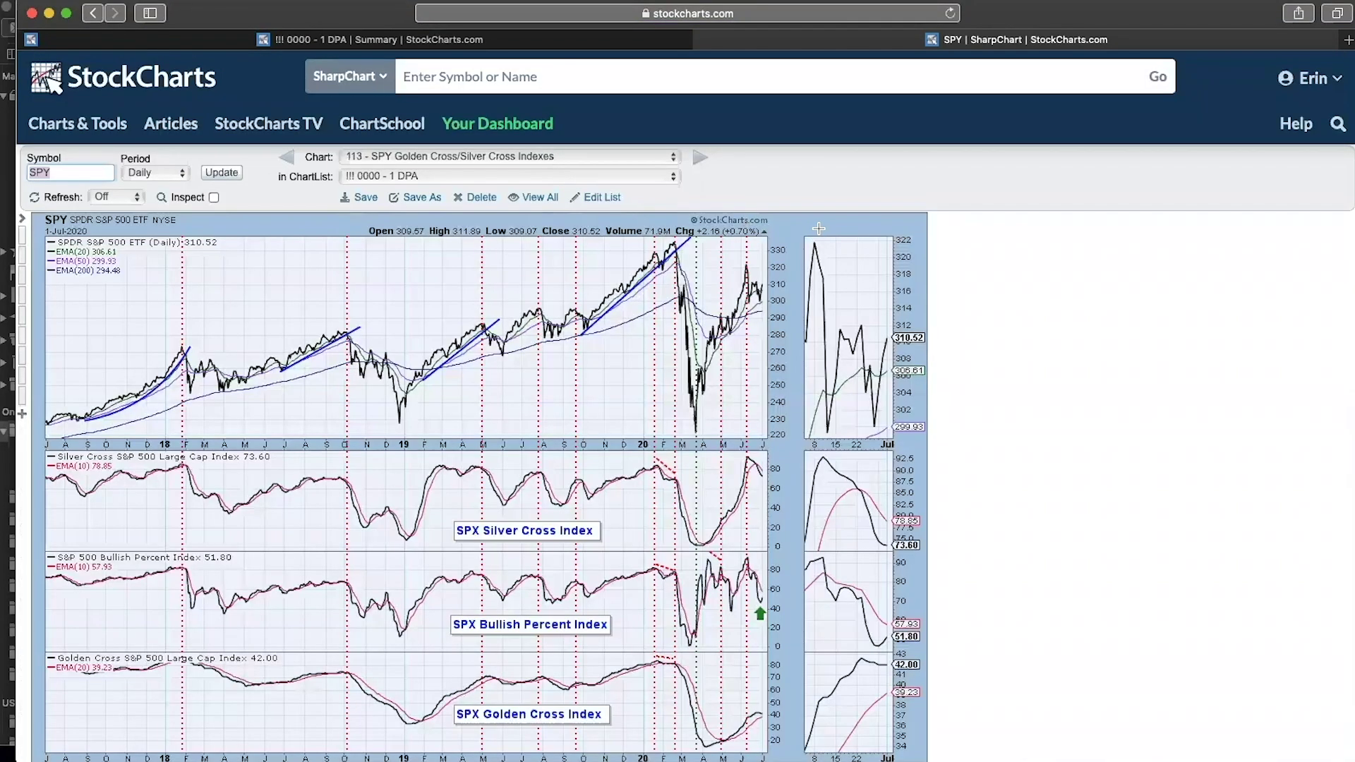
pyautogui.scroll(-3, 818, 228)
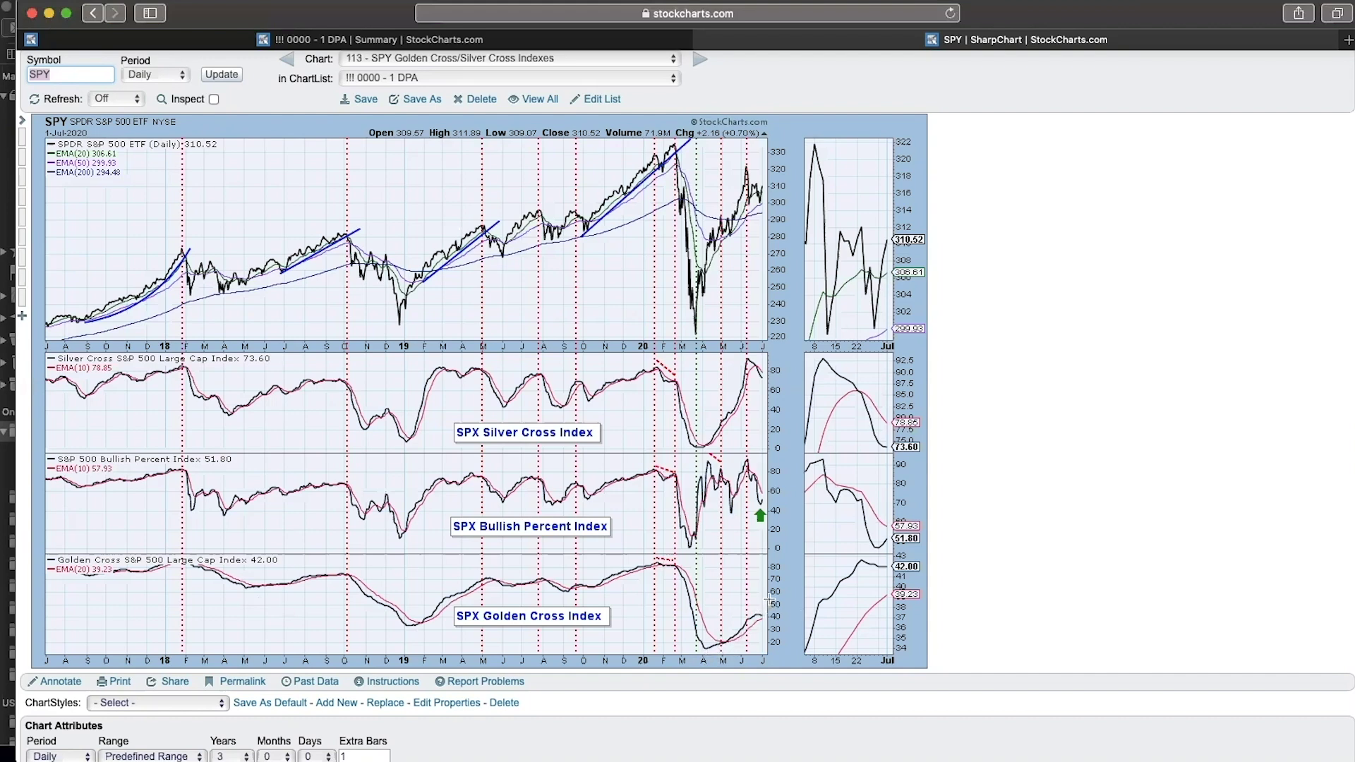
pyautogui.scroll(1, 708, 399)
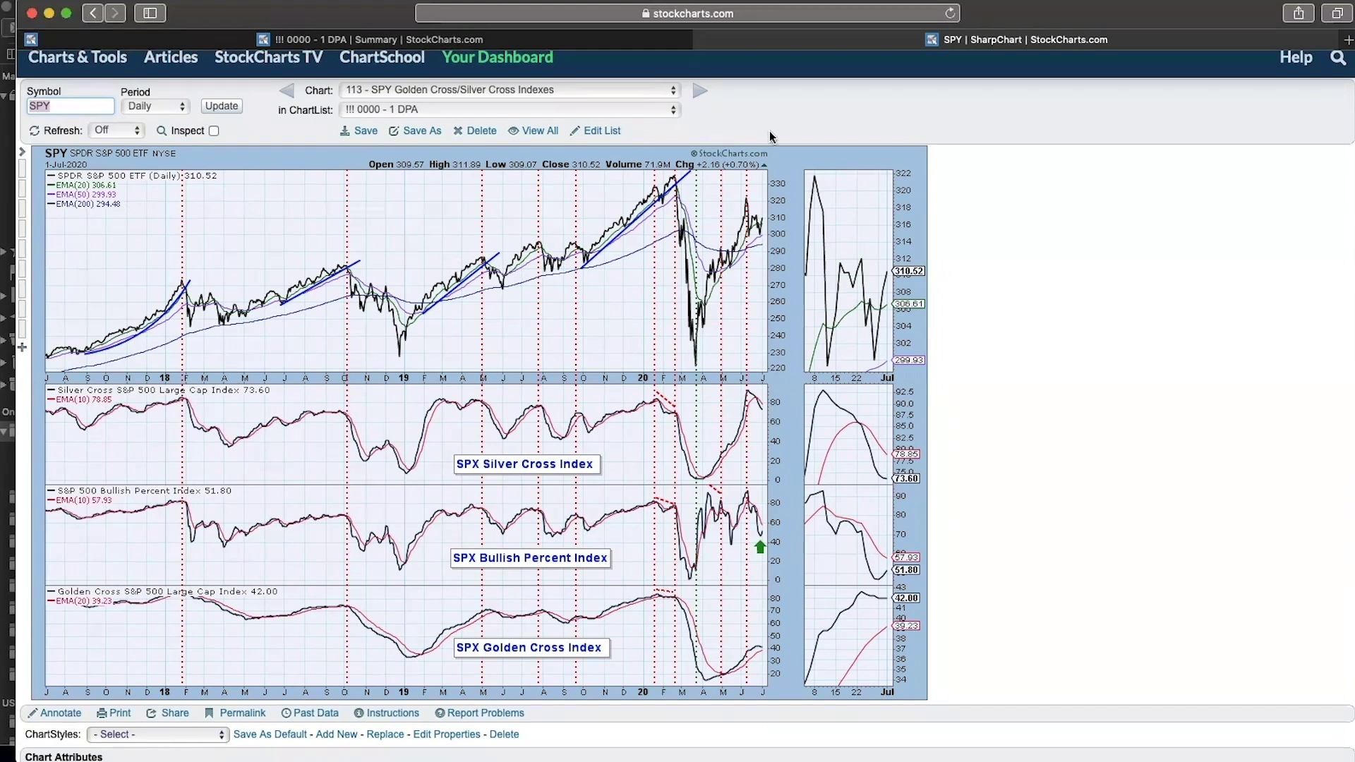
# Step: Load '114 - ITBM/ITVM' for SPY and scroll through its PMO, ITBM, ITVM and BUY Signals panels
pyautogui.click(436, 92)
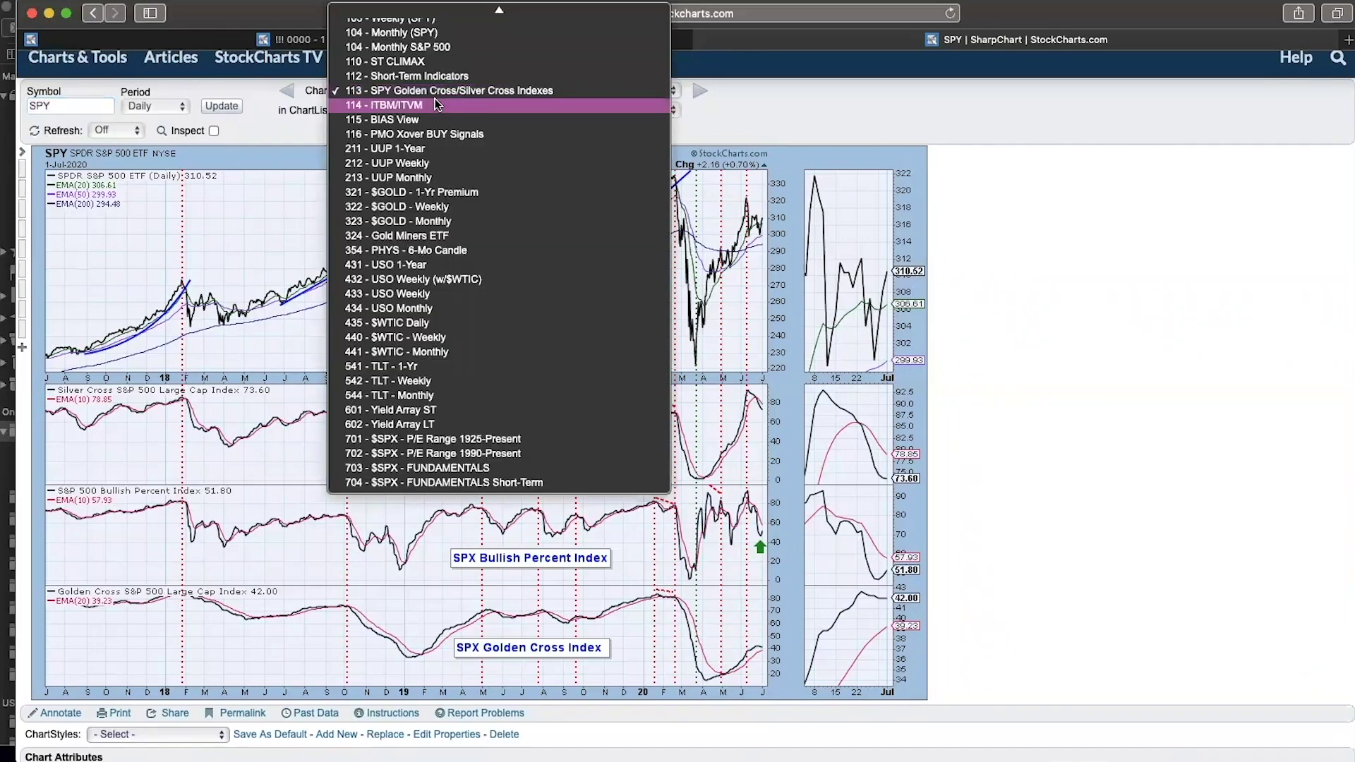
pyautogui.click(435, 104)
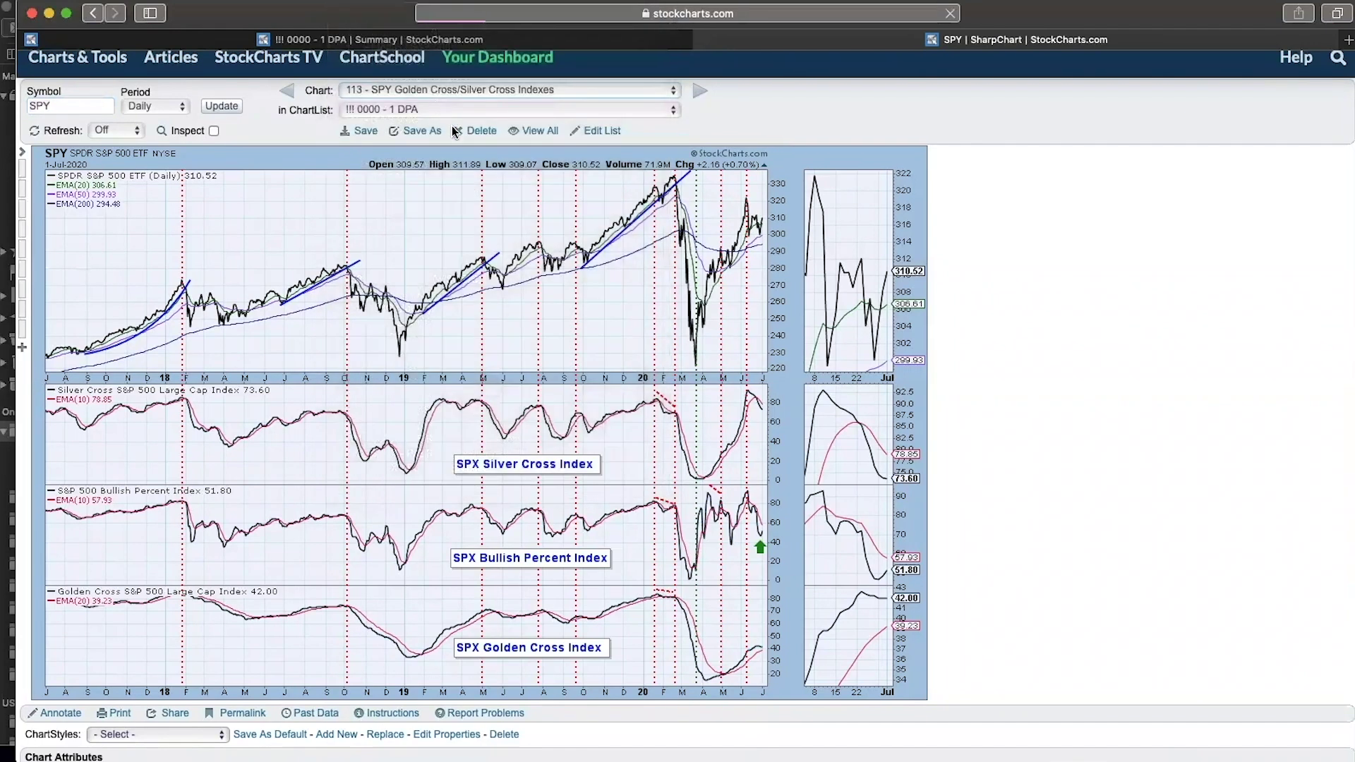
pyautogui.scroll(-3, 565, 266)
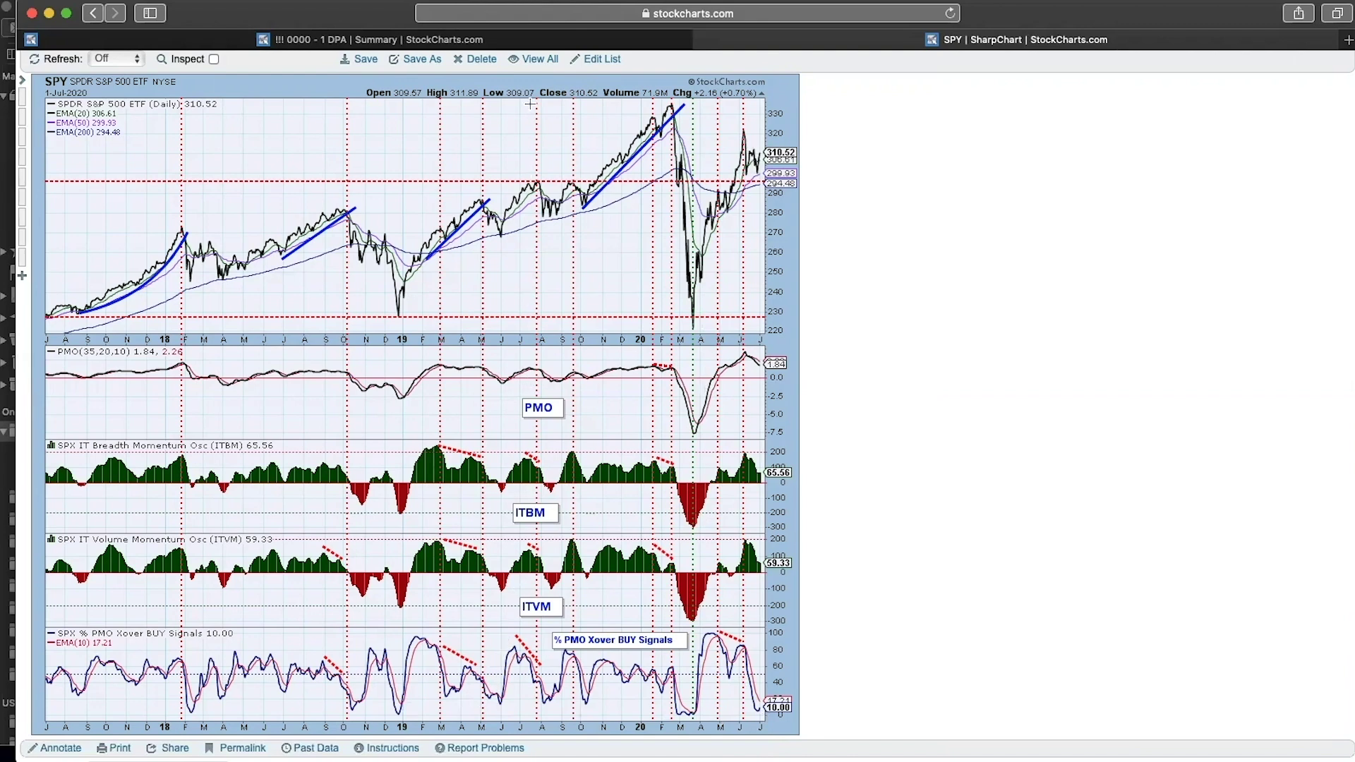
pyautogui.scroll(3, 809, 294)
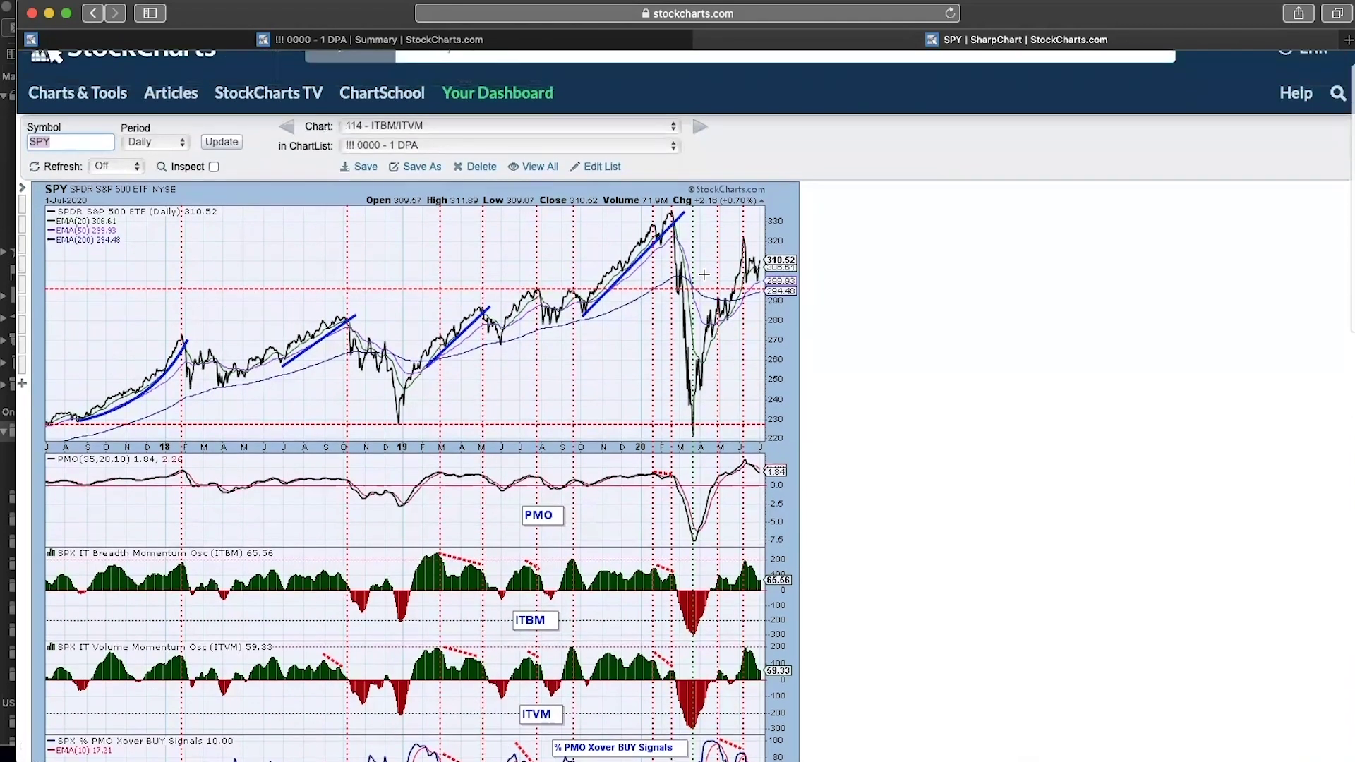
pyautogui.scroll(-3, 704, 275)
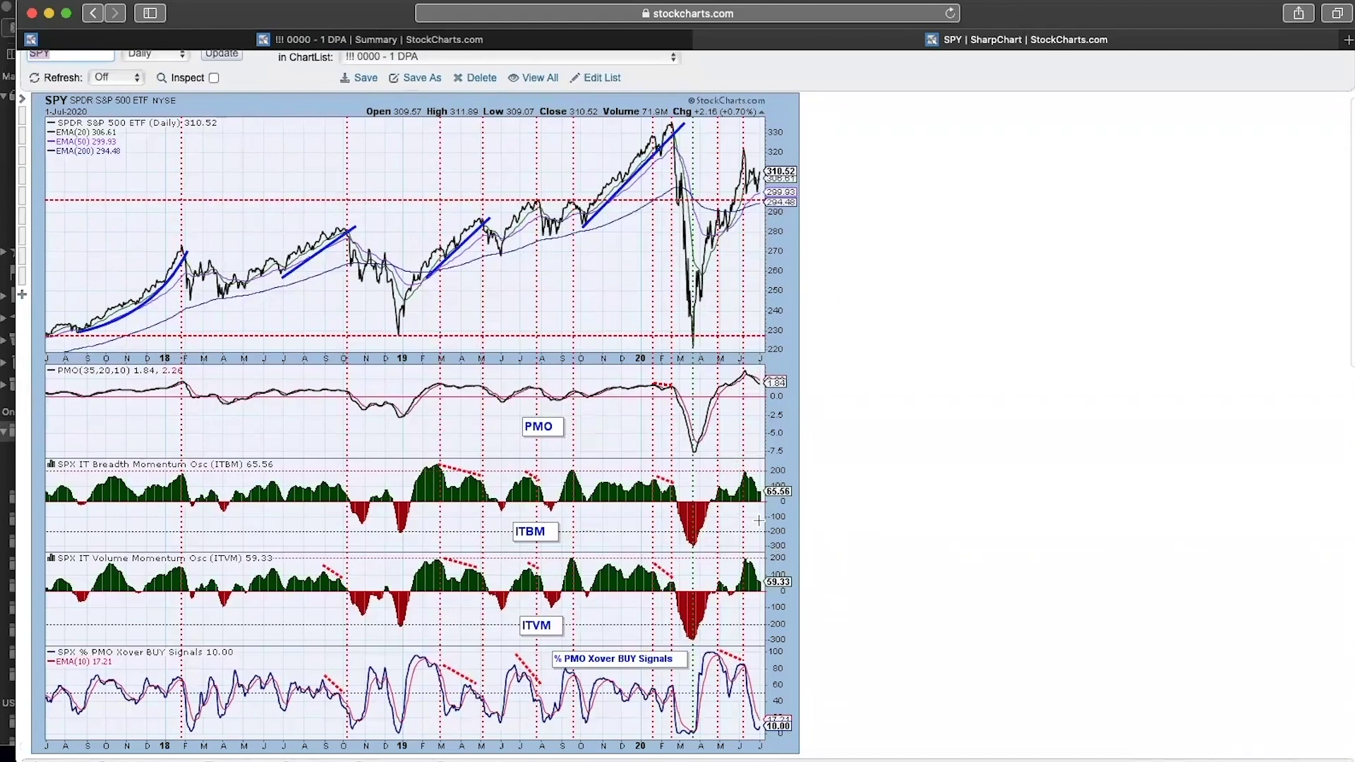
pyautogui.scroll(1, 734, 513)
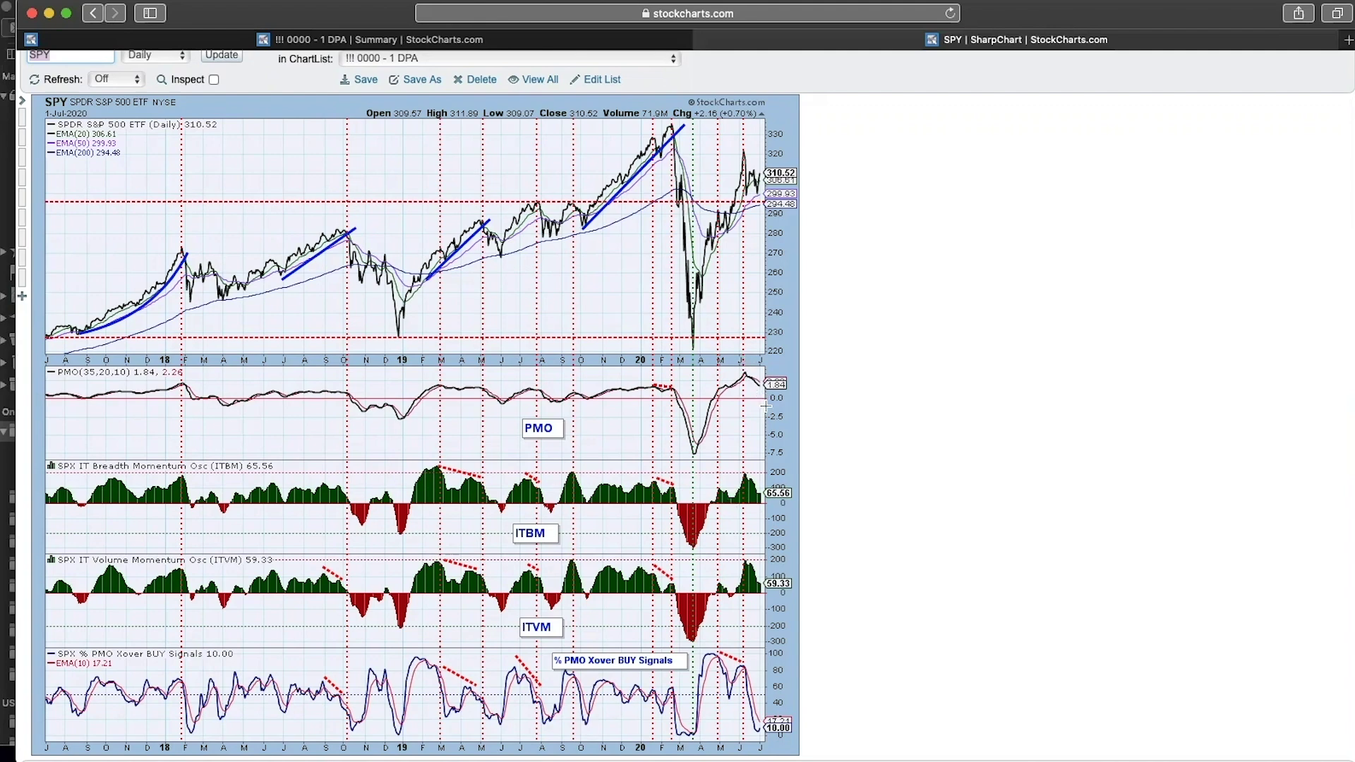
pyautogui.scroll(3, 373, 282)
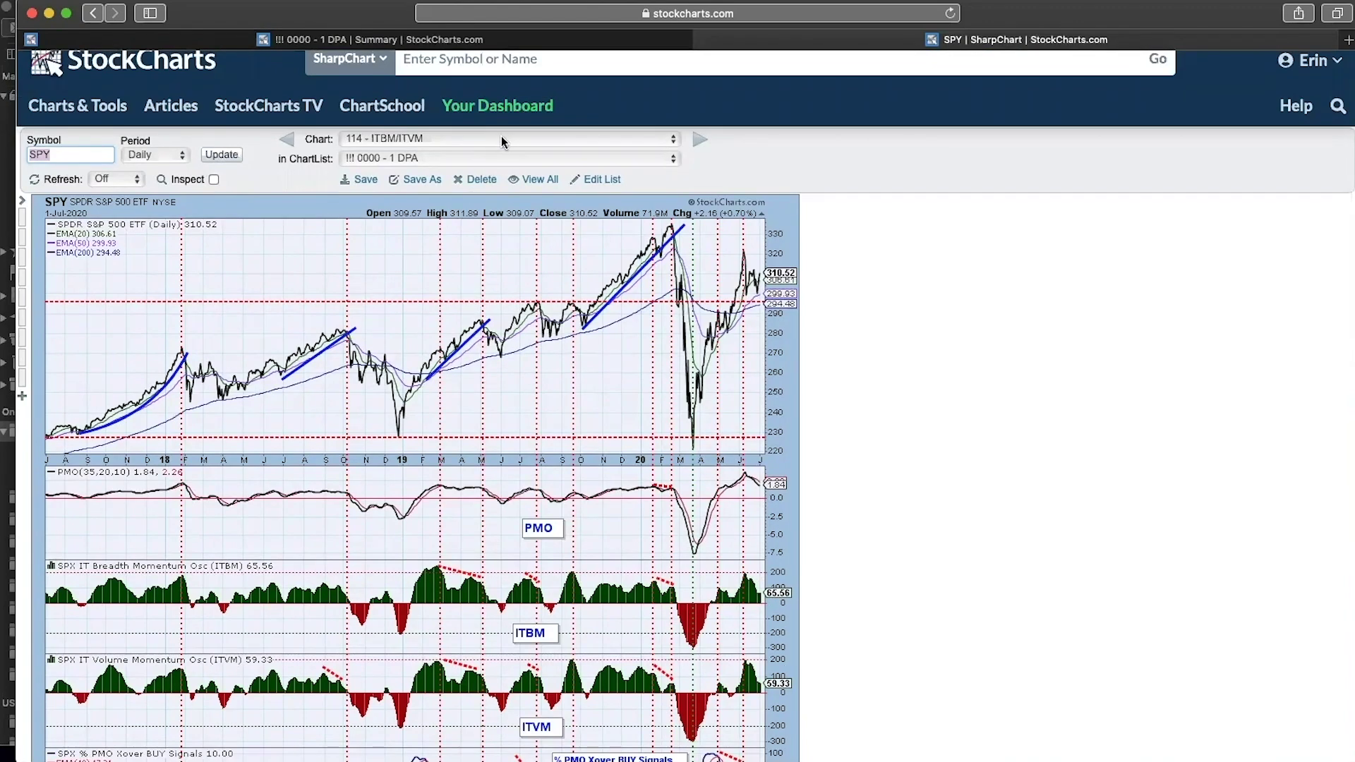
# Step: Switch to the DecisionPoint LIVE ChartList and load '02 - Nasdaq 100 - Daily Chart'
pyautogui.click(497, 158)
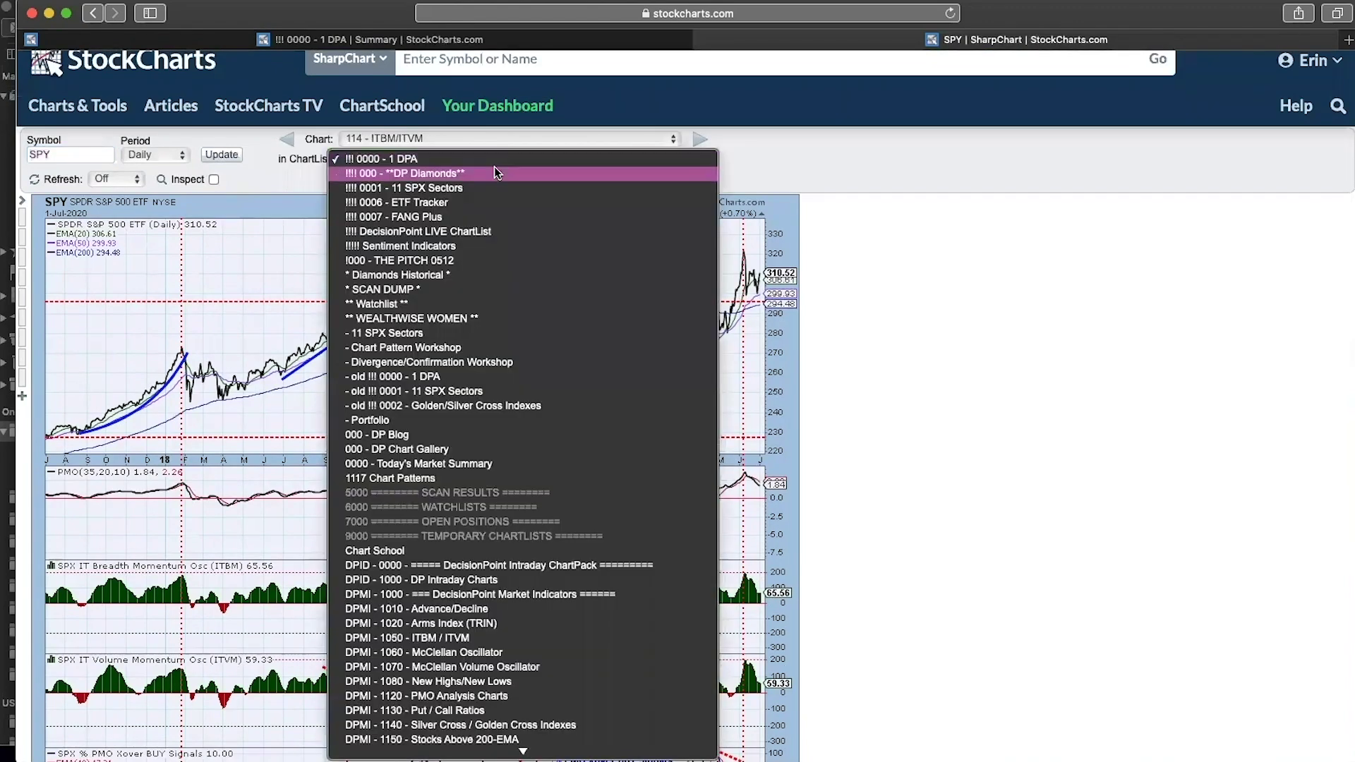
pyautogui.click(489, 232)
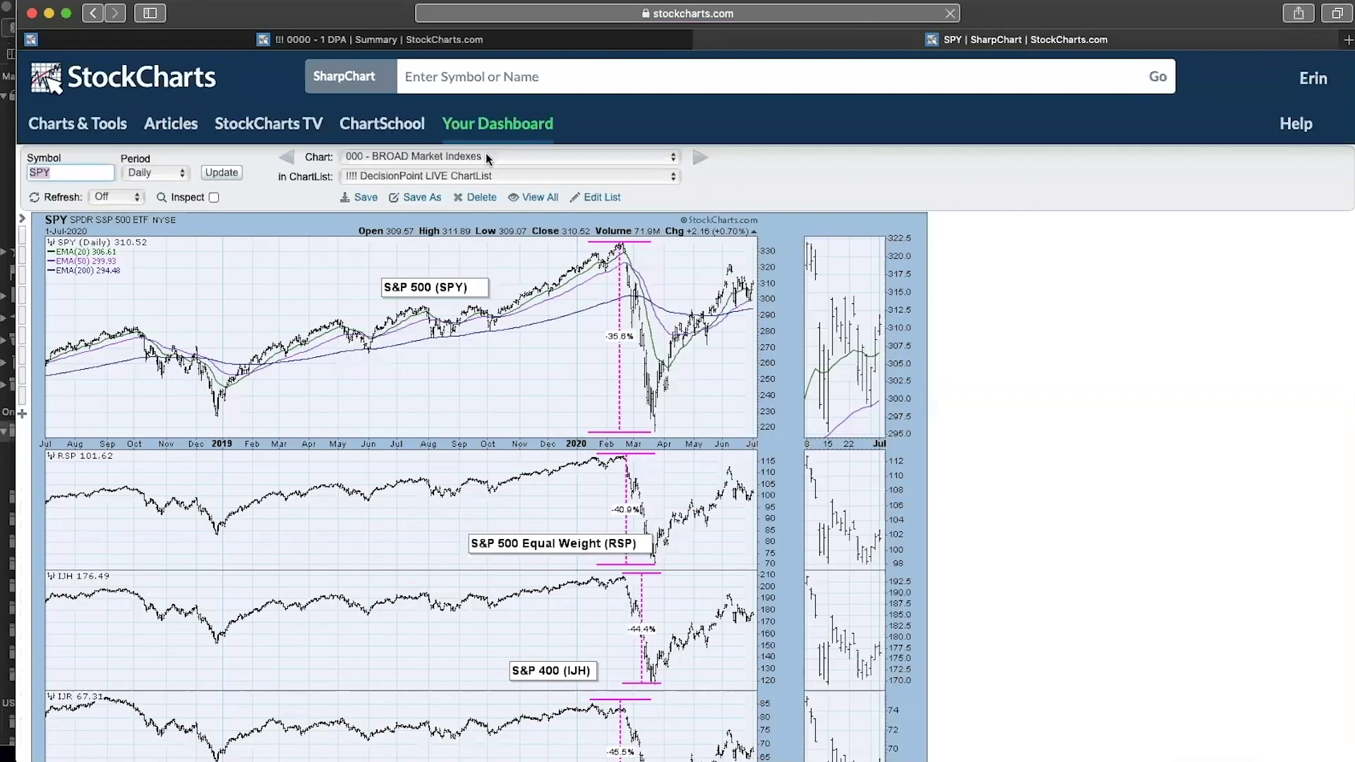
pyautogui.click(486, 156)
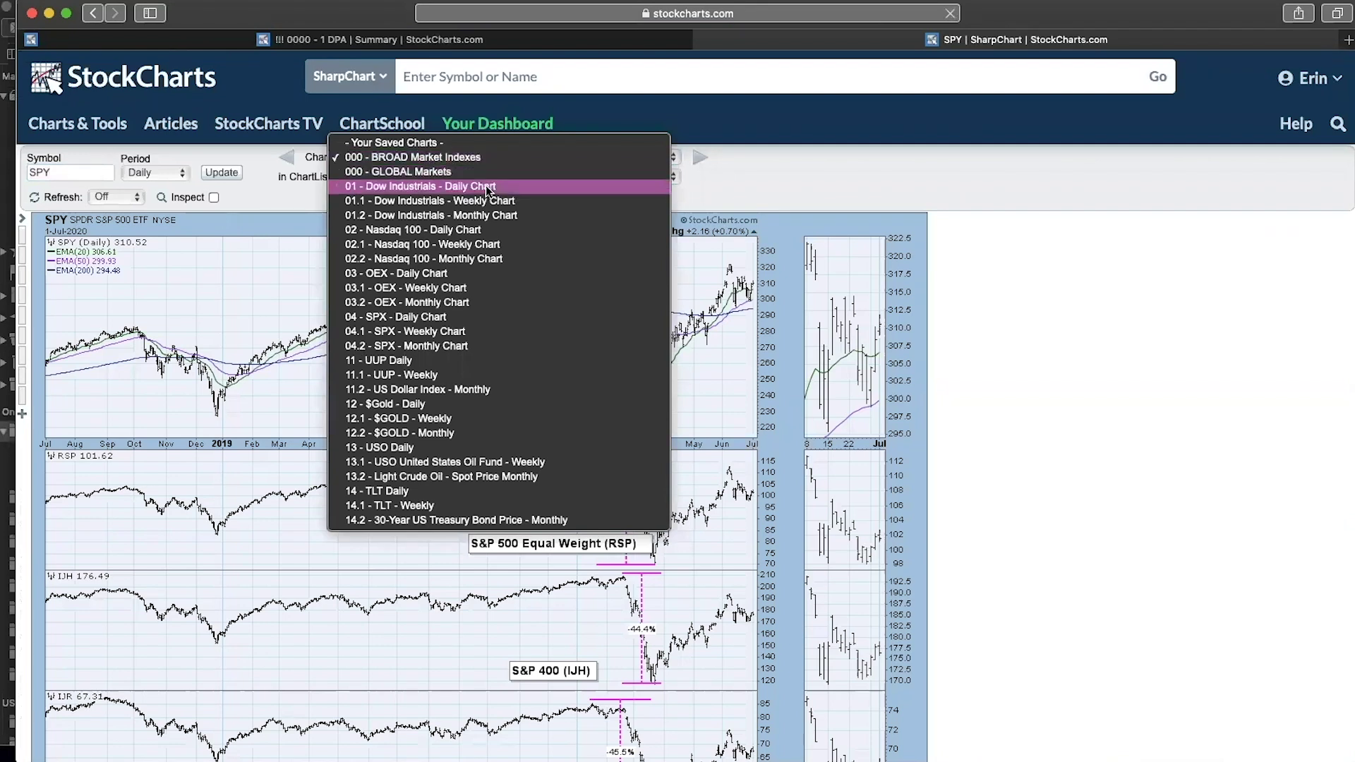
pyautogui.click(482, 230)
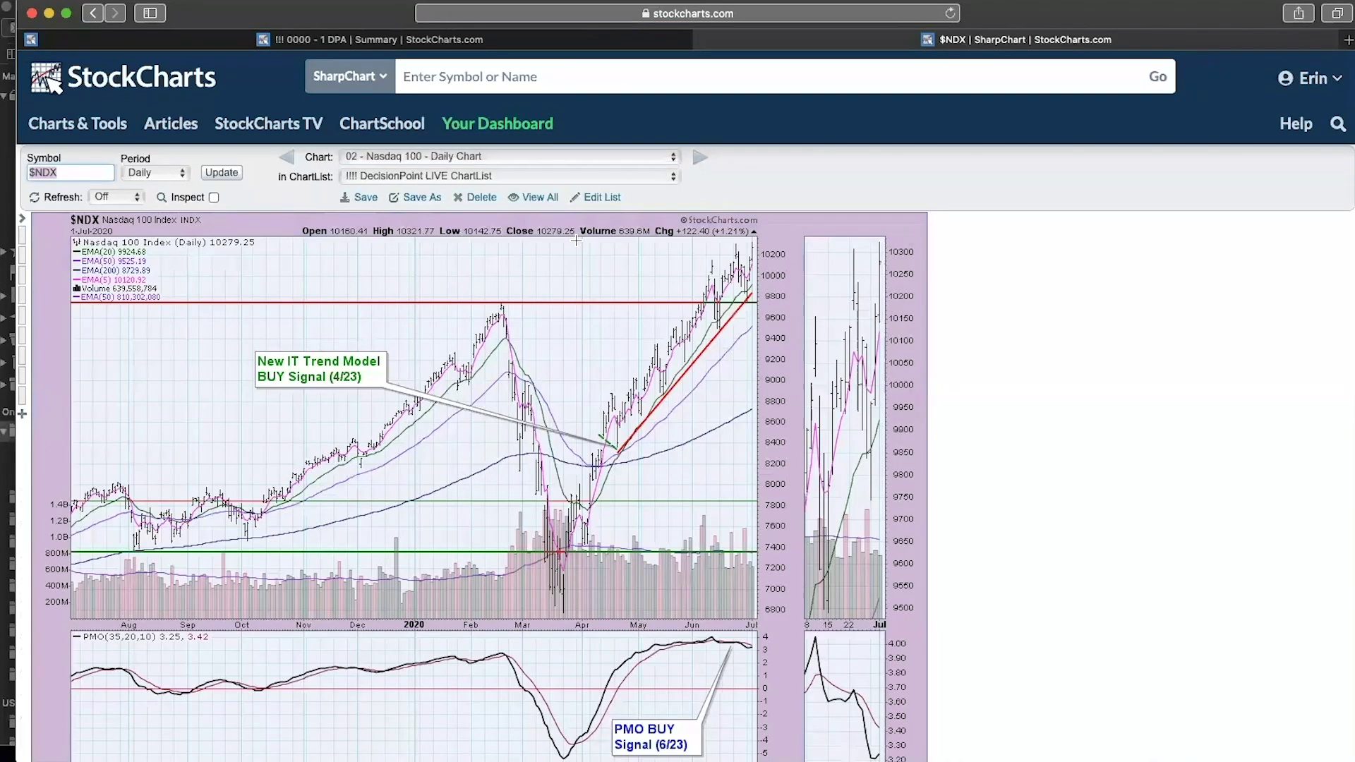
# Step: Reload the $NDX daily chart and scroll through its RSI, PMO and OBV panels
pyautogui.scroll(-3, 576, 240)
pyautogui.scroll(-2, 576, 241)
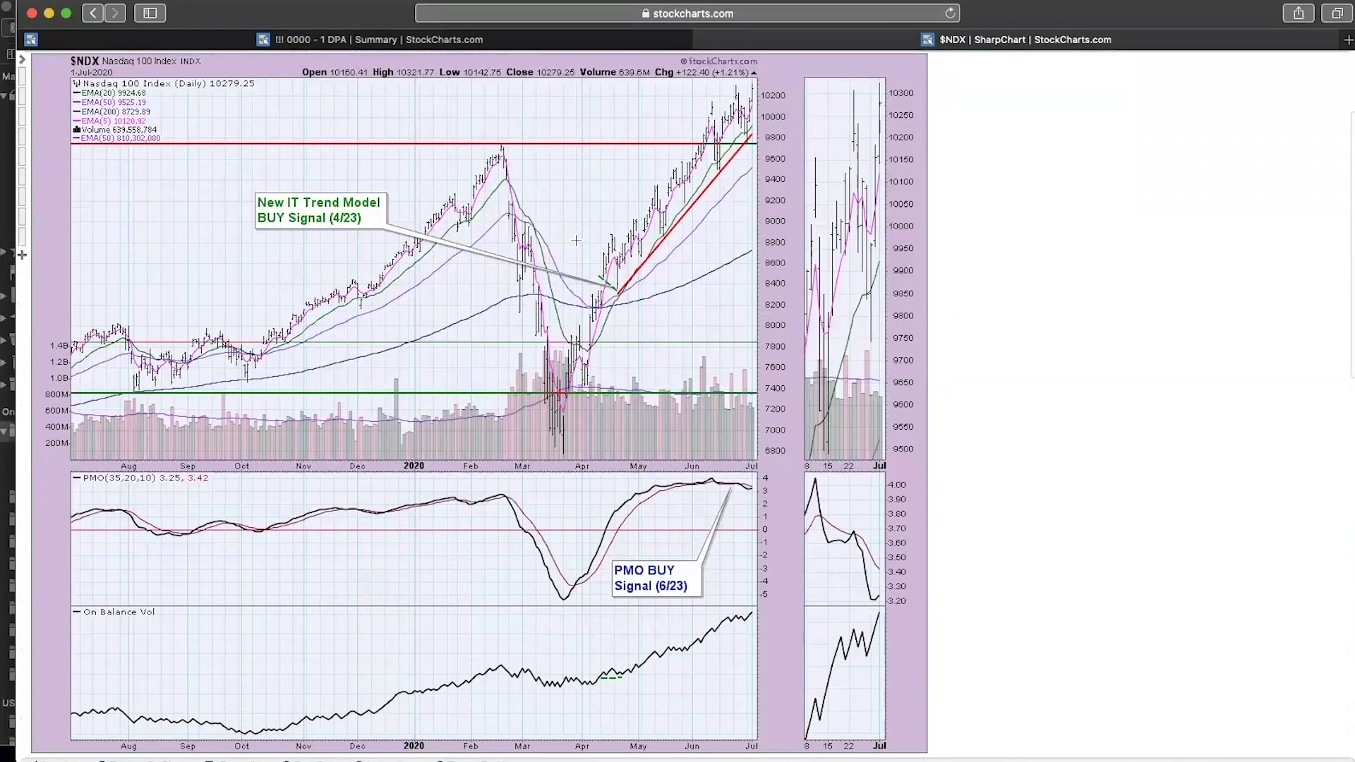
pyautogui.click(180, 151)
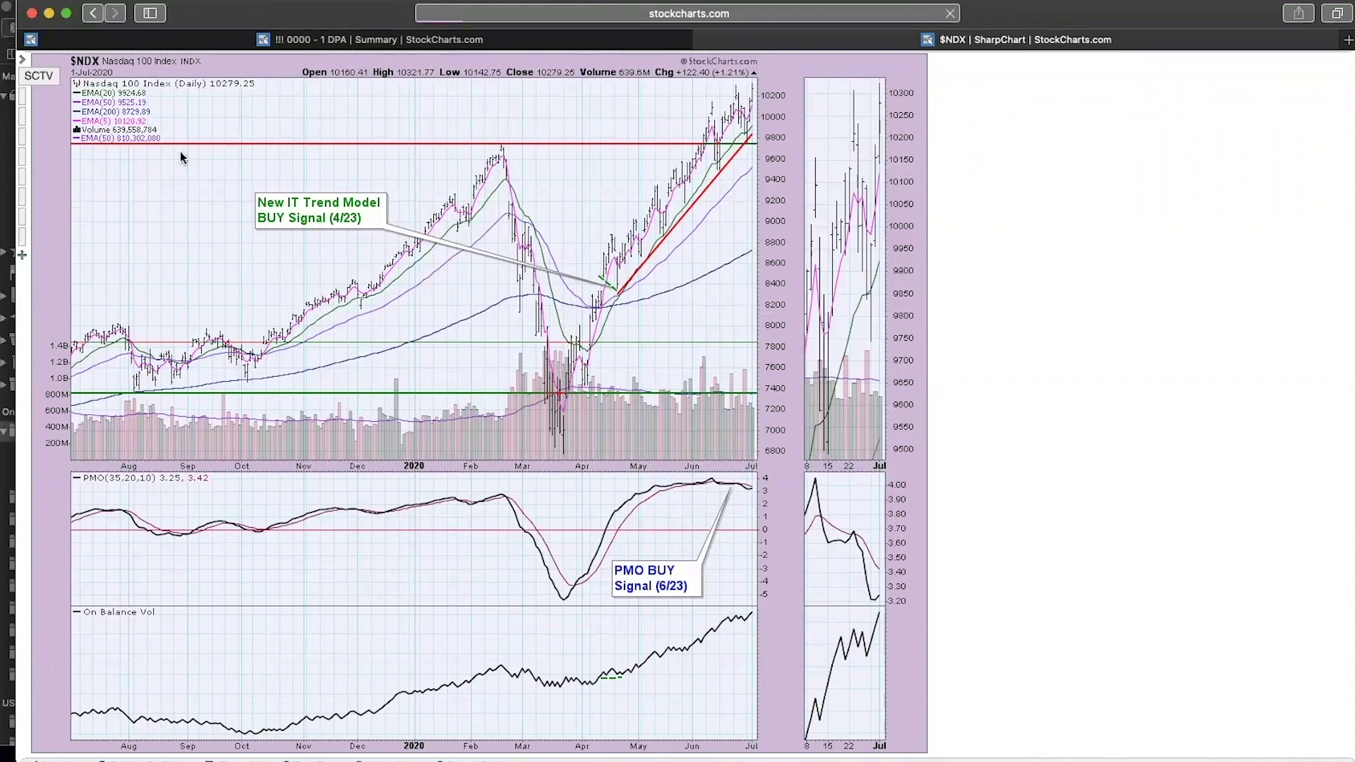
pyautogui.scroll(-5, 347, 231)
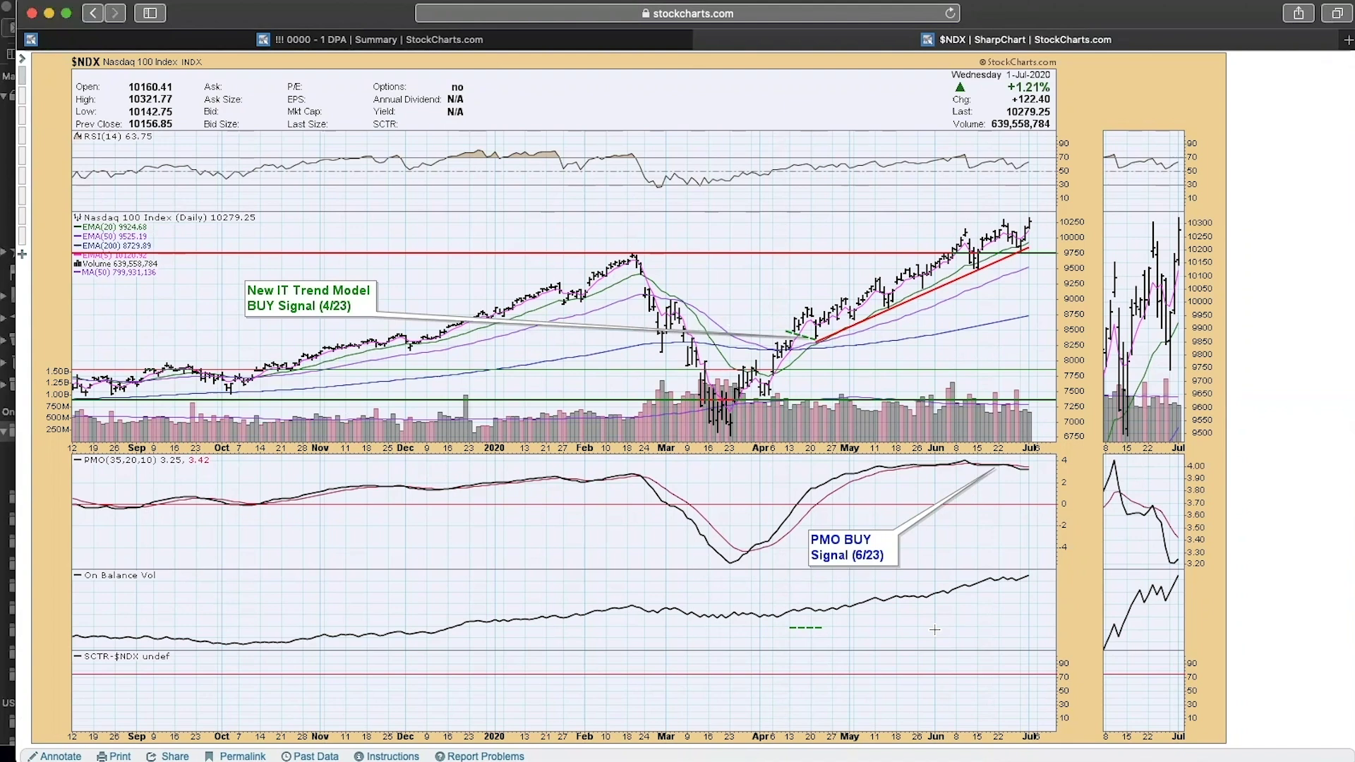
pyautogui.scroll(1, 934, 629)
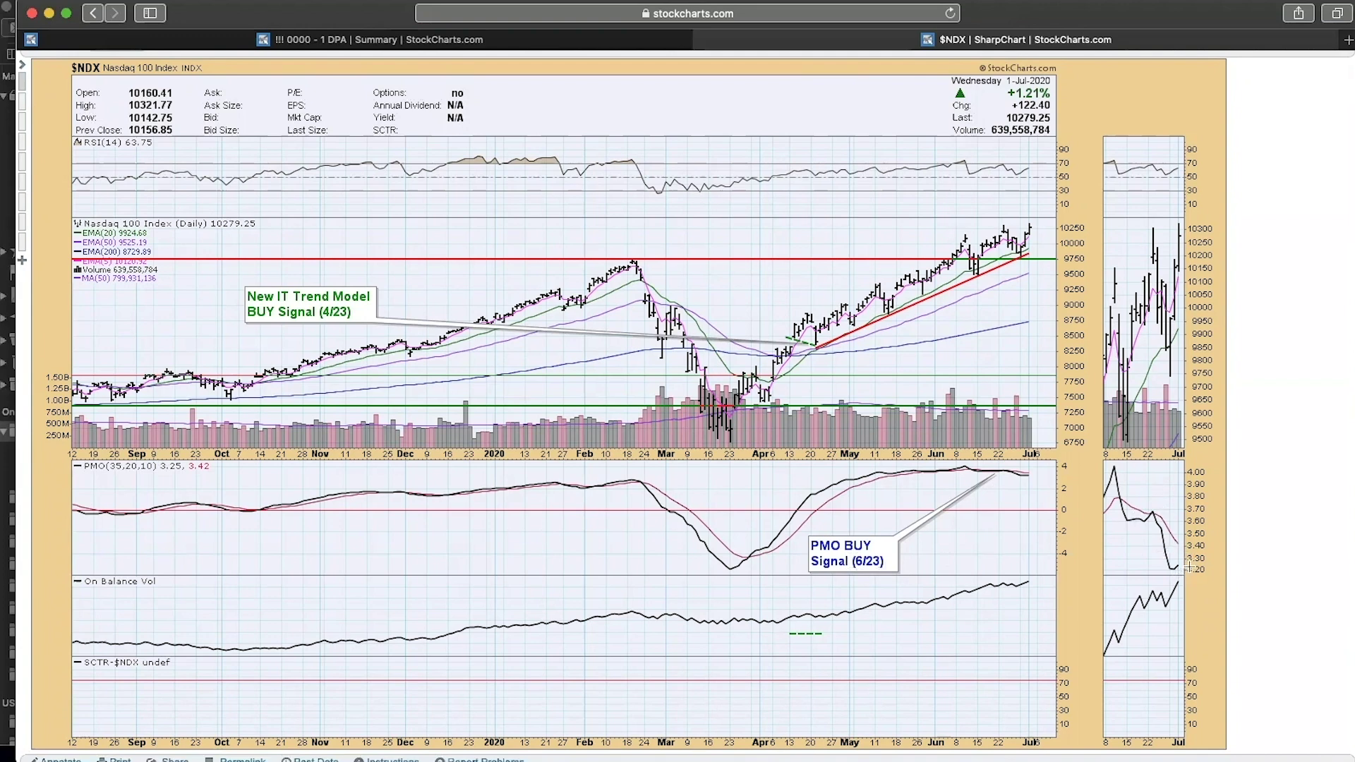
pyautogui.scroll(3, 445, 199)
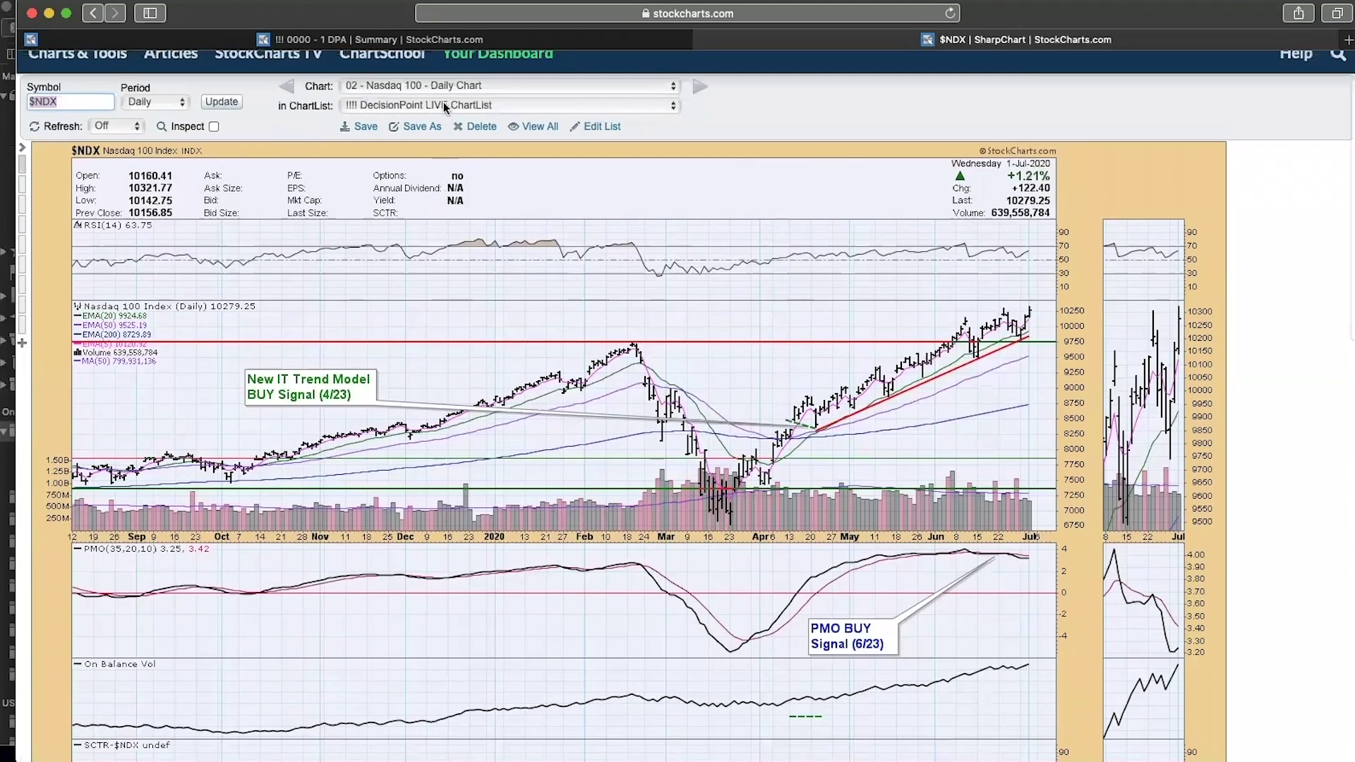
# Step: Load '02.2 - Nasdaq 100 - Monthly Chart' and review its 'LT PMO BUY Signal (5/29)' annotation
pyautogui.click(442, 79)
pyautogui.click(444, 115)
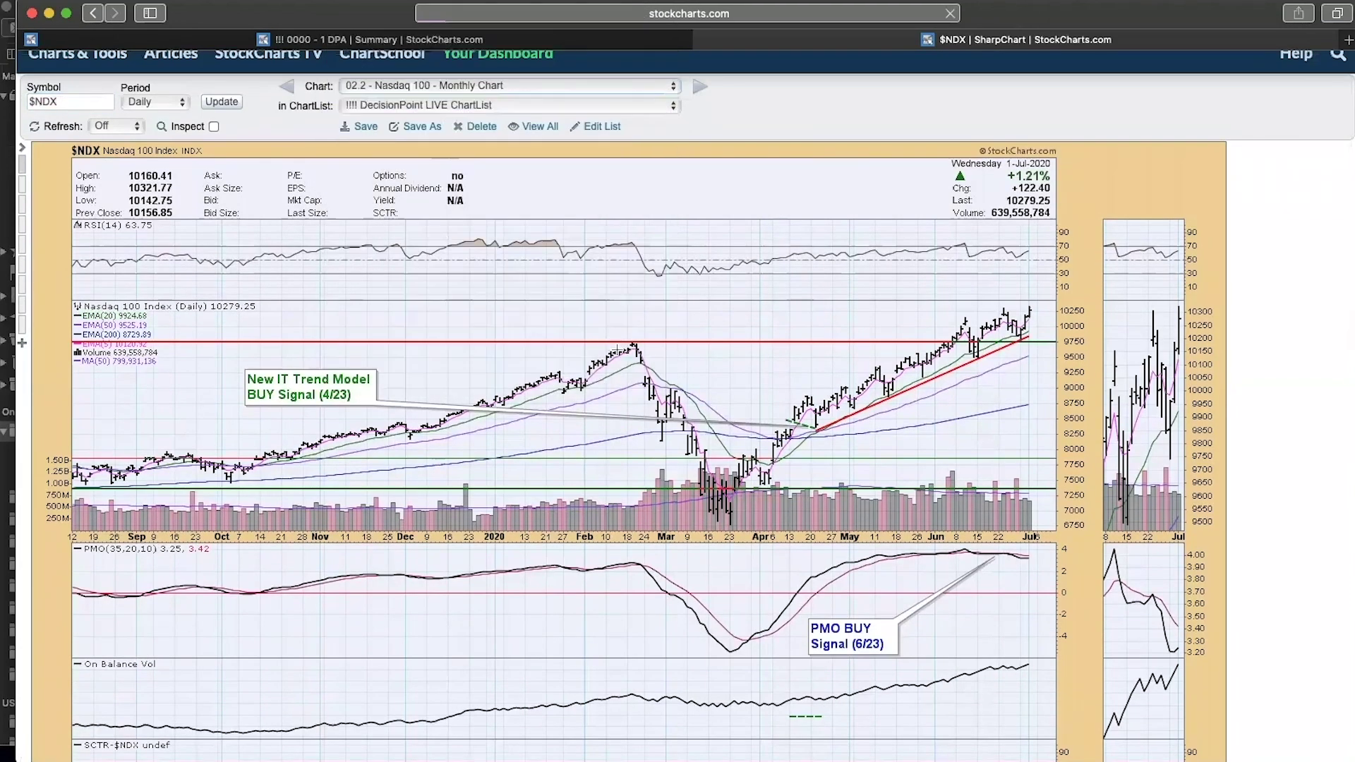
pyautogui.scroll(-3, 618, 352)
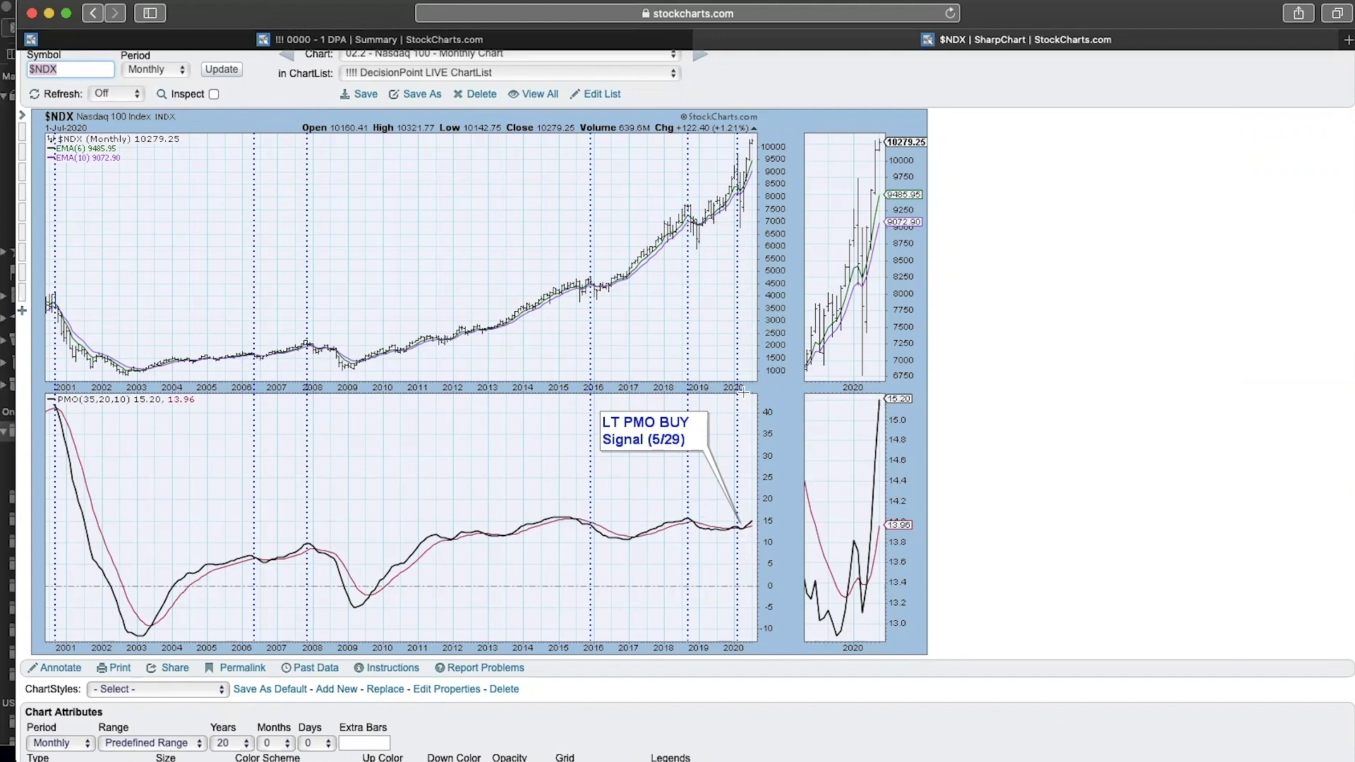
pyautogui.scroll(1, 725, 330)
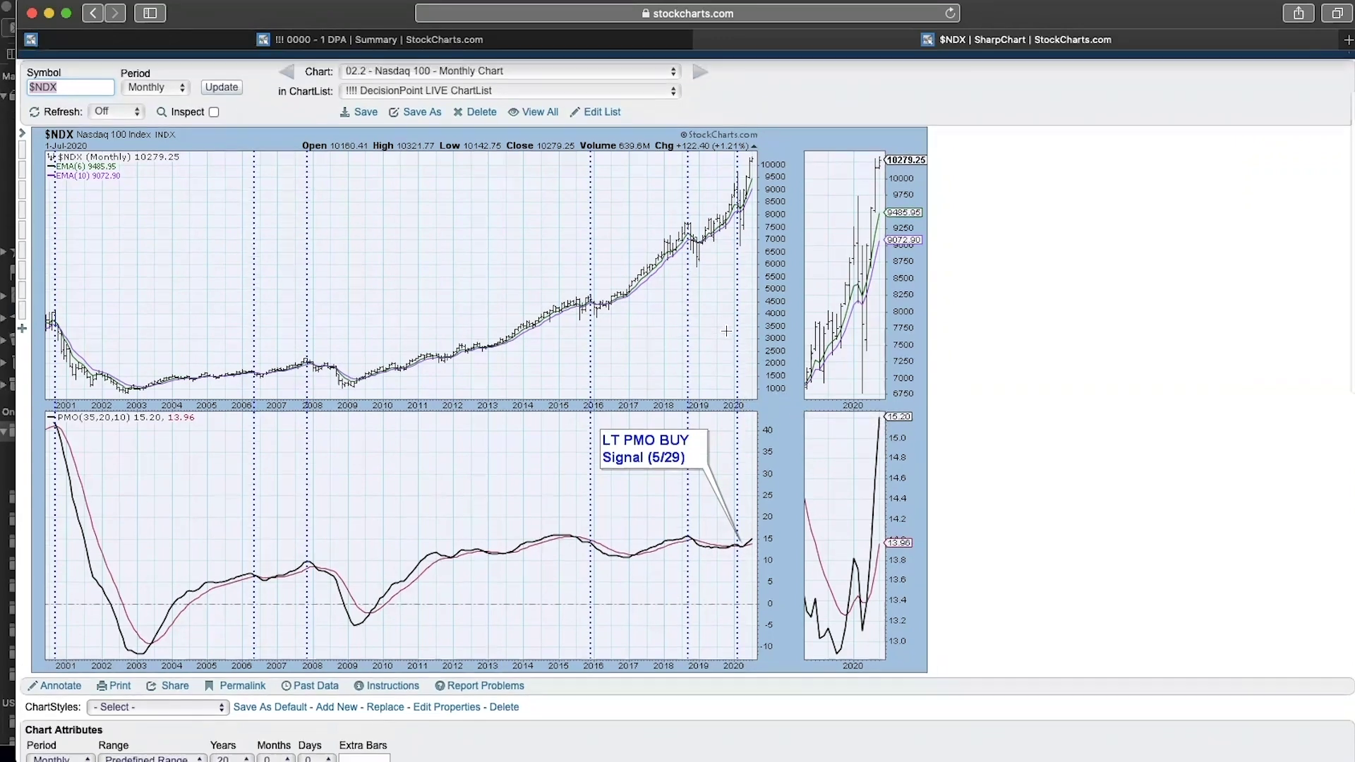
pyautogui.click(515, 79)
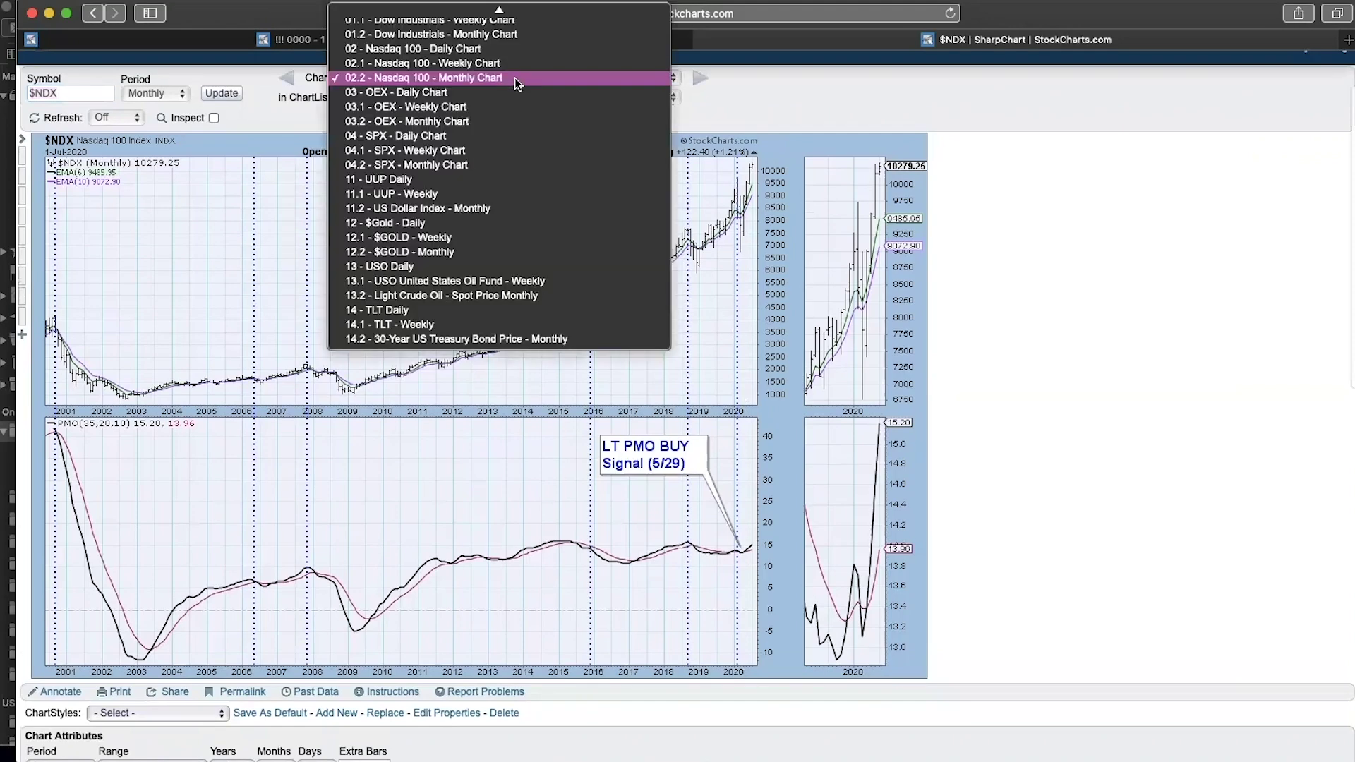
# Step: View '03.2 - OEX - Monthly Chart', then switch to the daily $OEX chart and review its panels
pyautogui.click(514, 122)
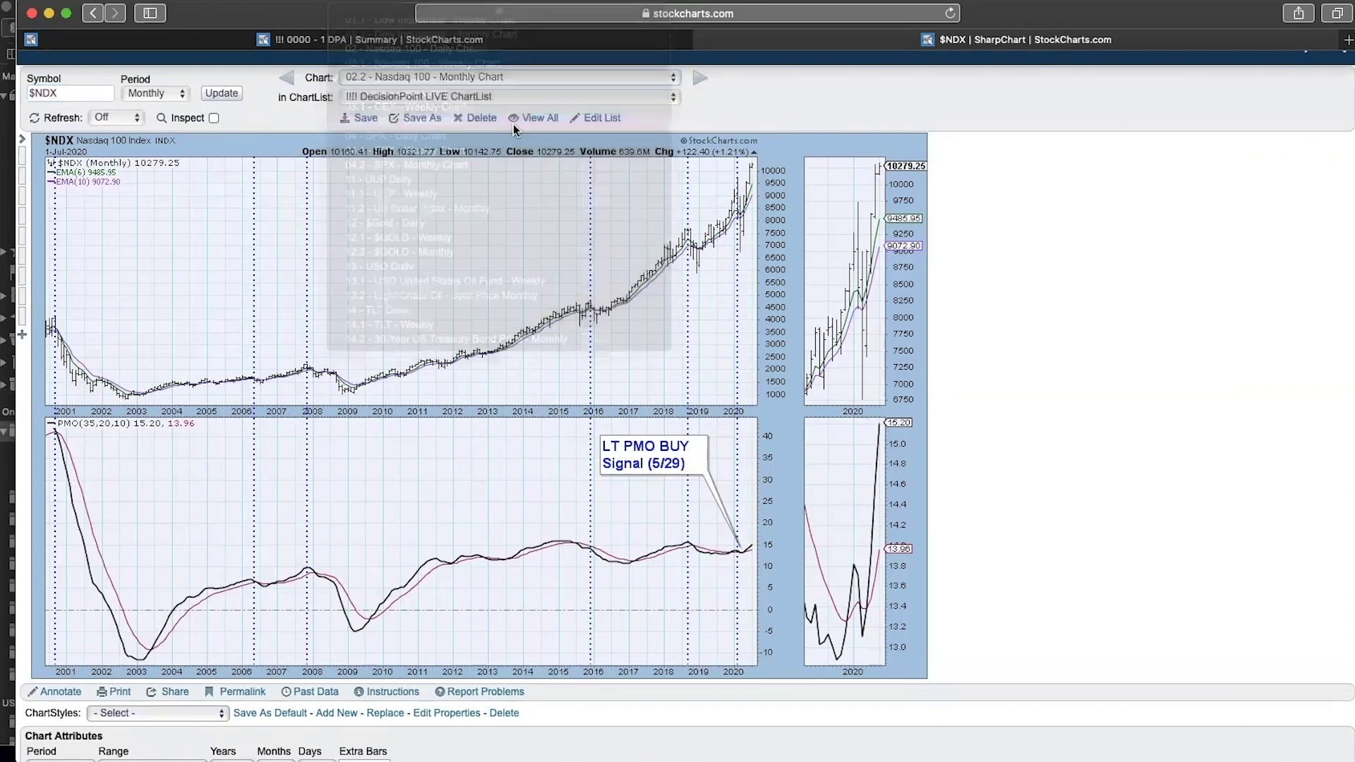
pyautogui.scroll(-3, 603, 198)
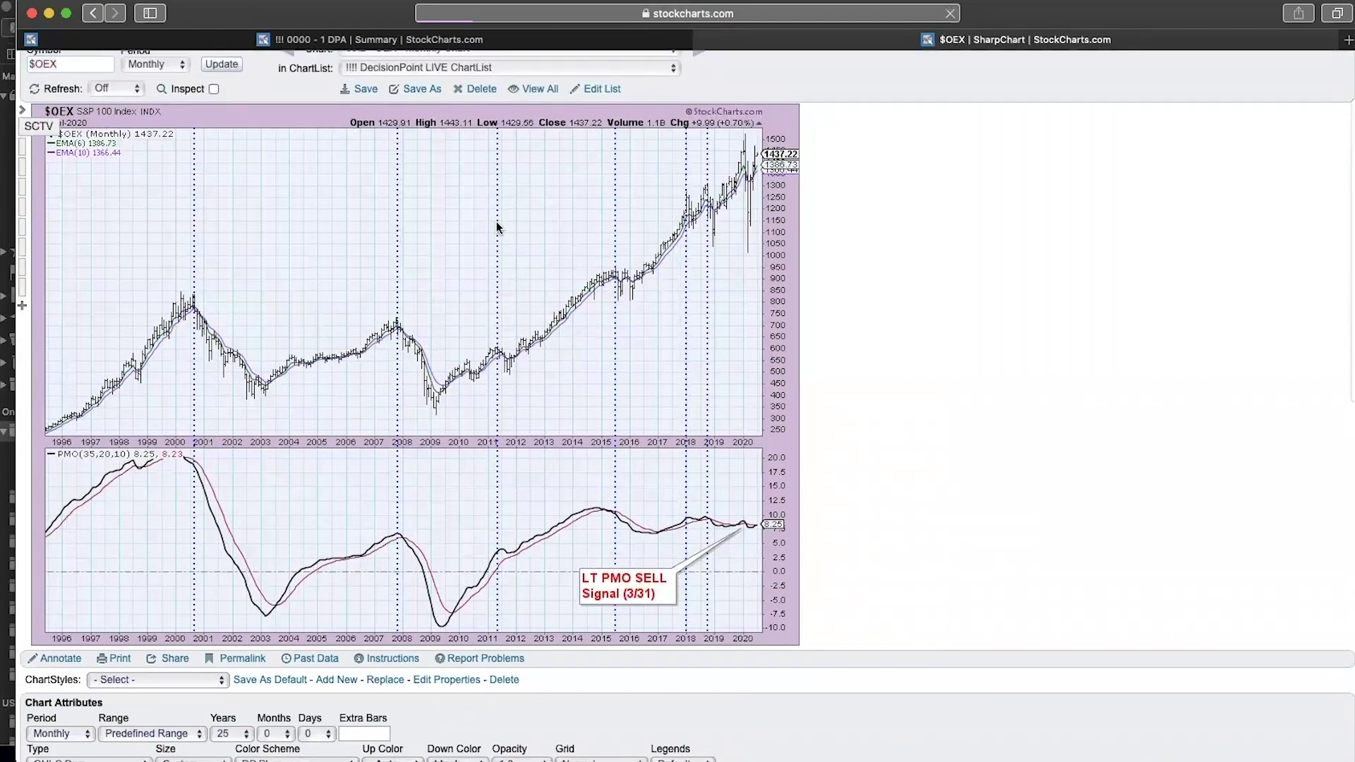
pyautogui.click(497, 221)
pyautogui.scroll(-4, 888, 284)
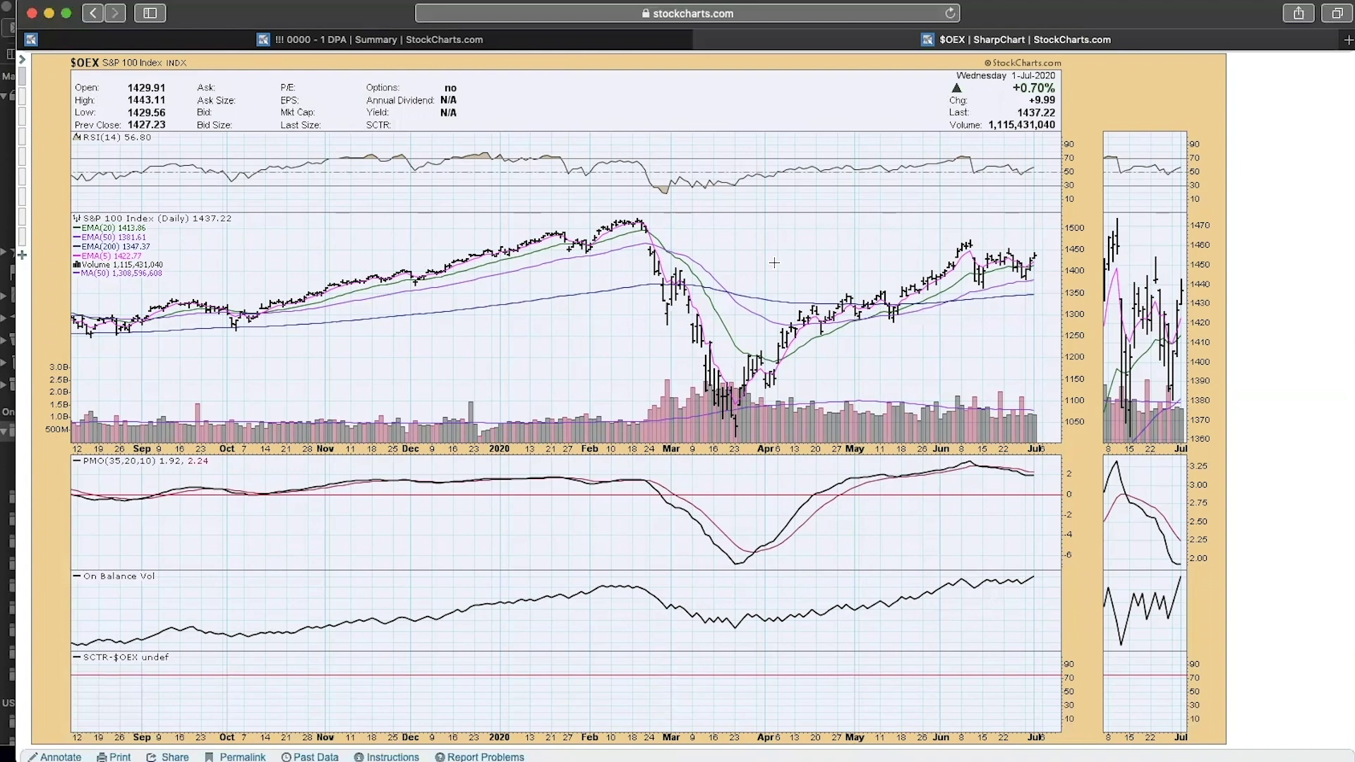
pyautogui.scroll(4, 774, 263)
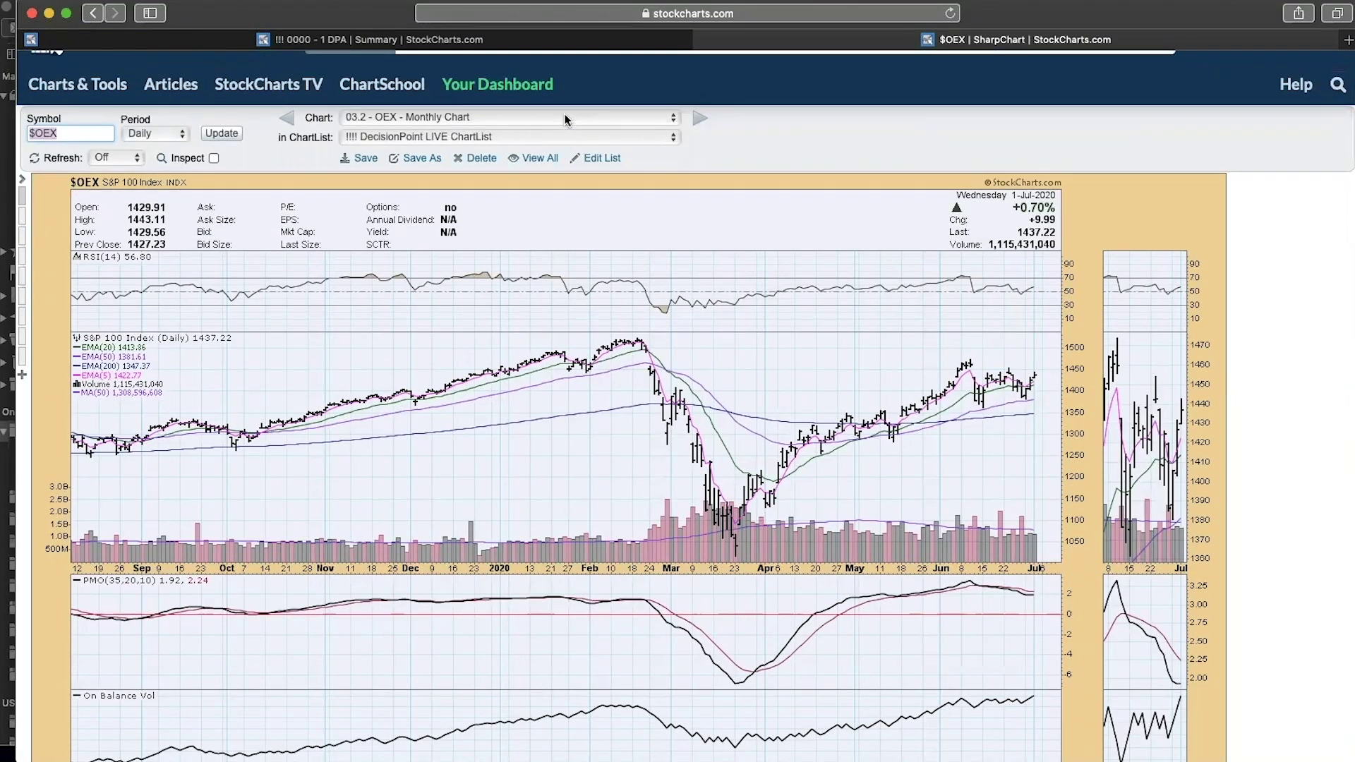
# Step: Switch to the '!!!! 0001 - 11 SPX Sectors' ChartList, keeping the Communication Services XLC chart
pyautogui.click(556, 136)
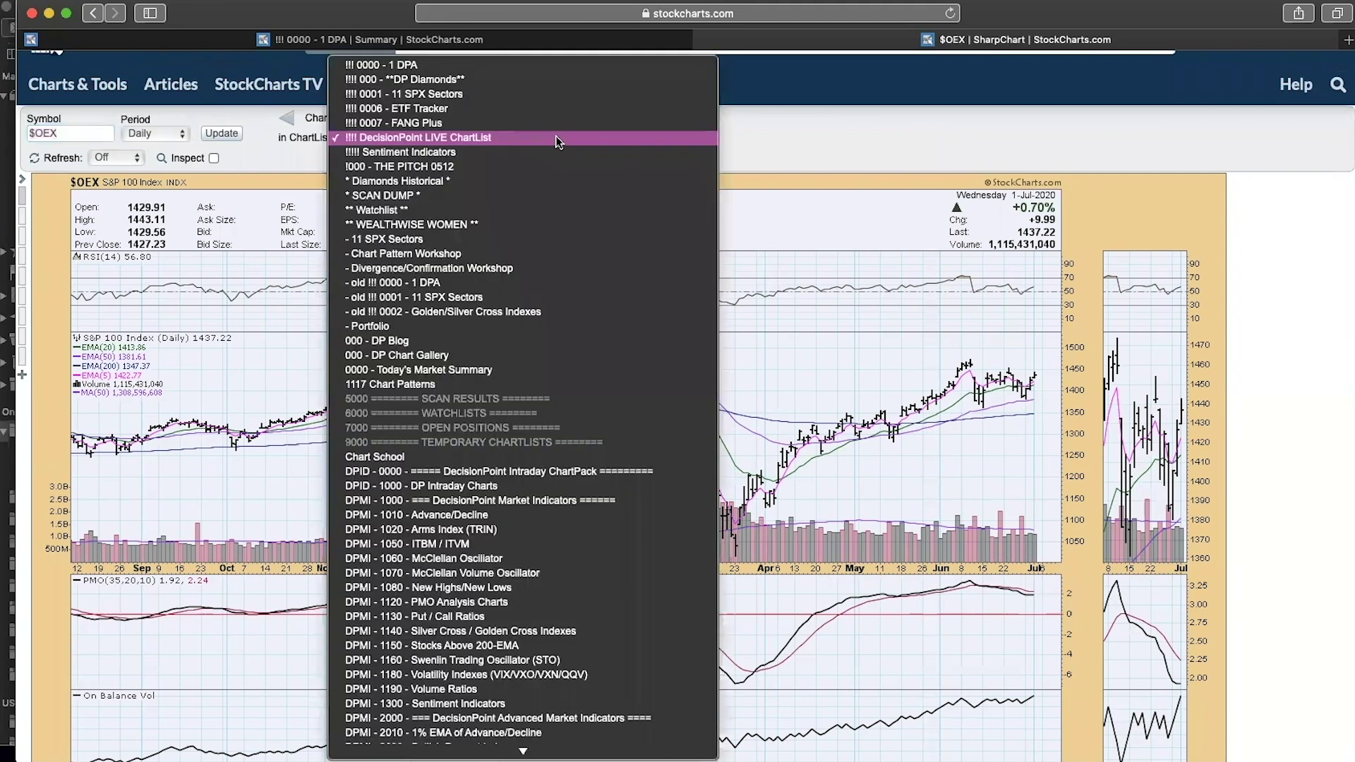
pyautogui.click(550, 90)
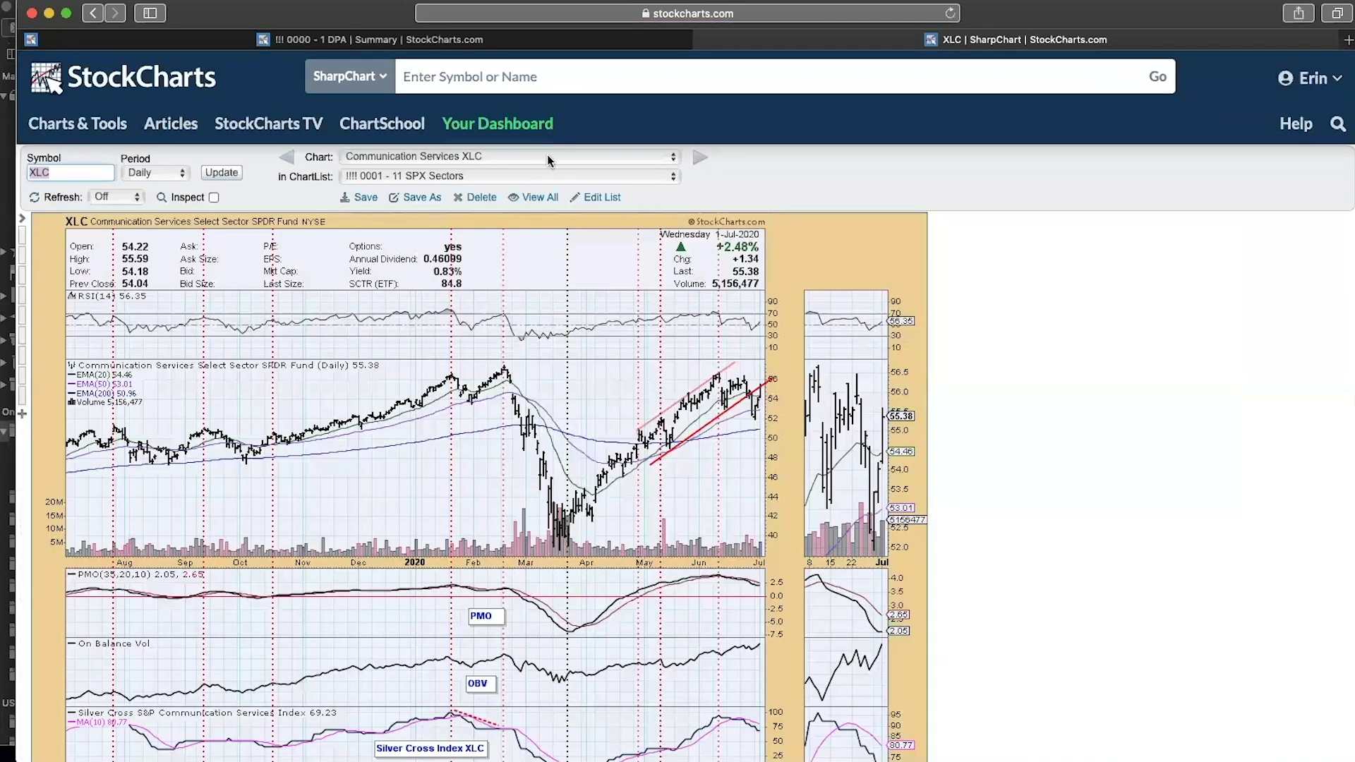
pyautogui.click(547, 154)
pyautogui.click(547, 154)
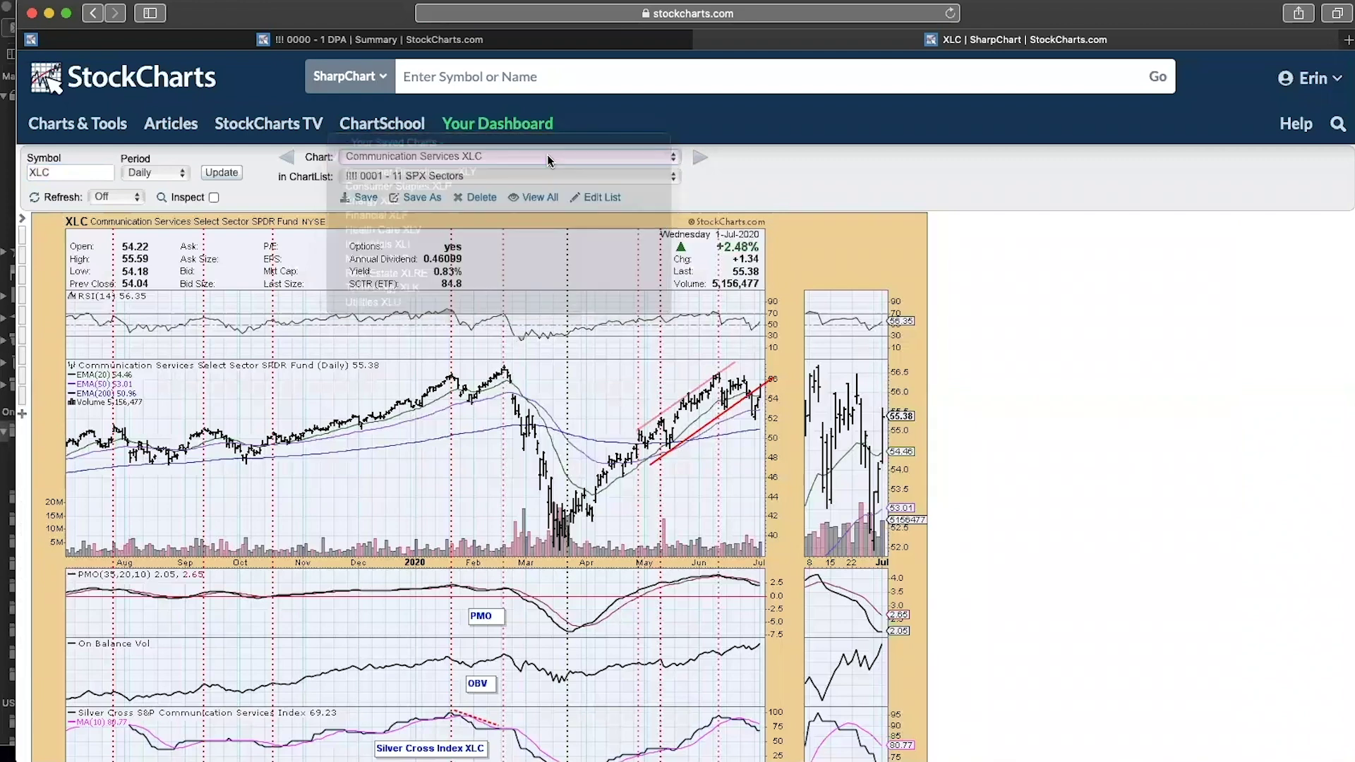
# Step: Scroll through the XLC chart's EMAs and PMO panel
pyautogui.scroll(-5, 752, 167)
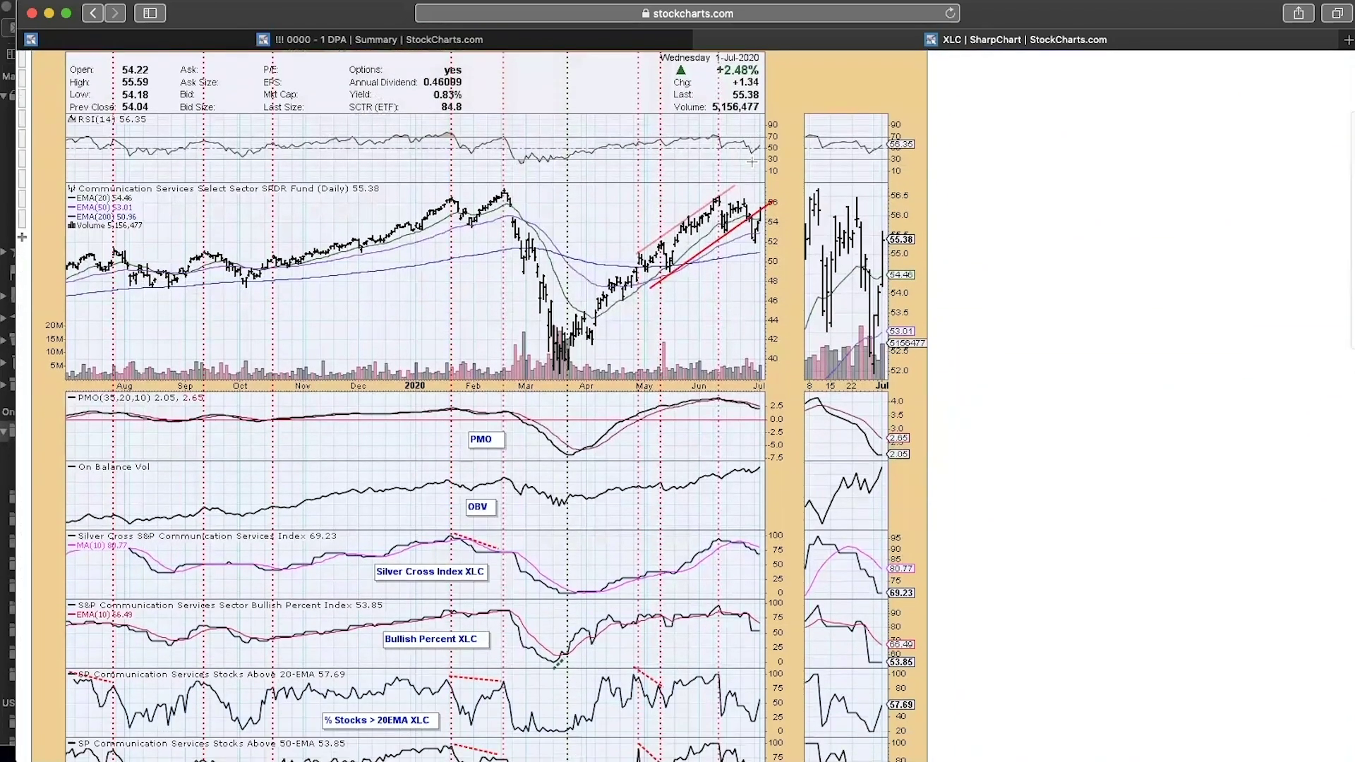
pyautogui.scroll(1, 752, 161)
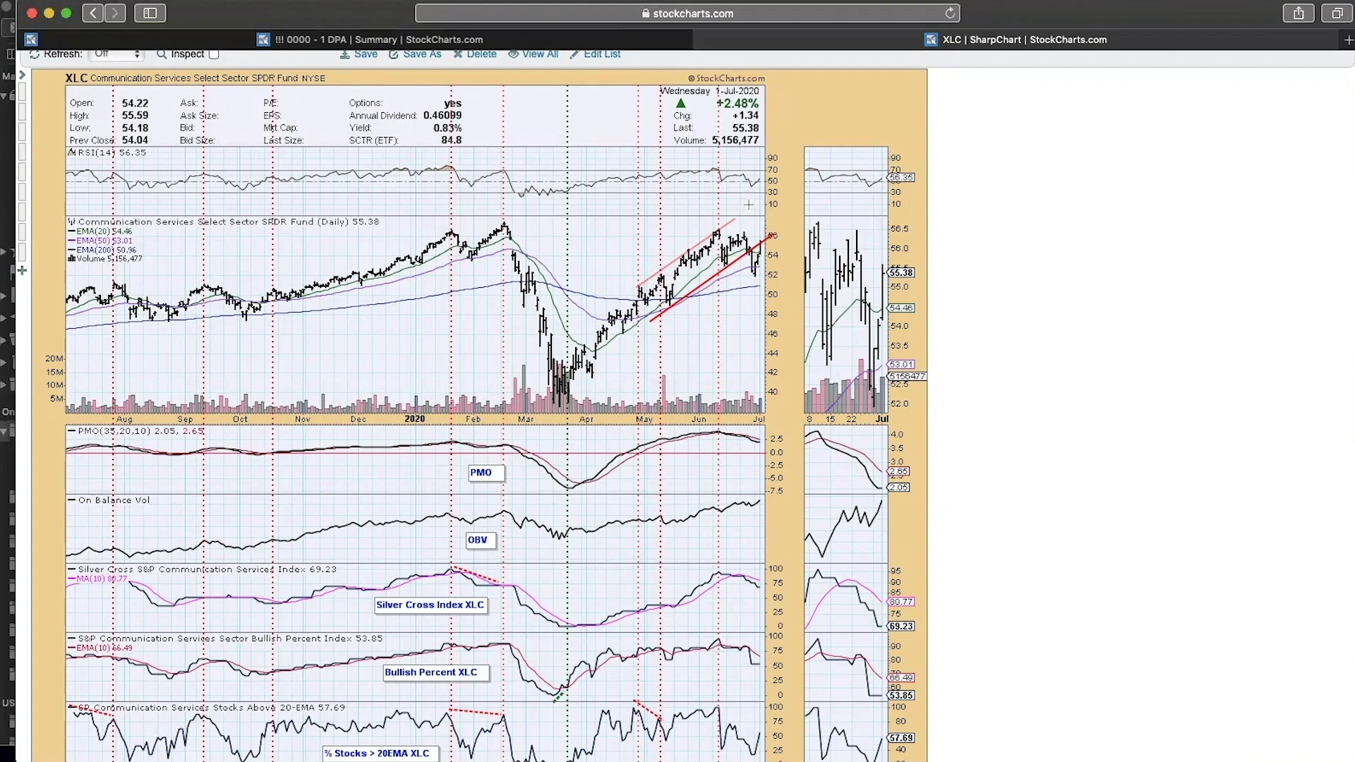
pyautogui.scroll(-1, 748, 204)
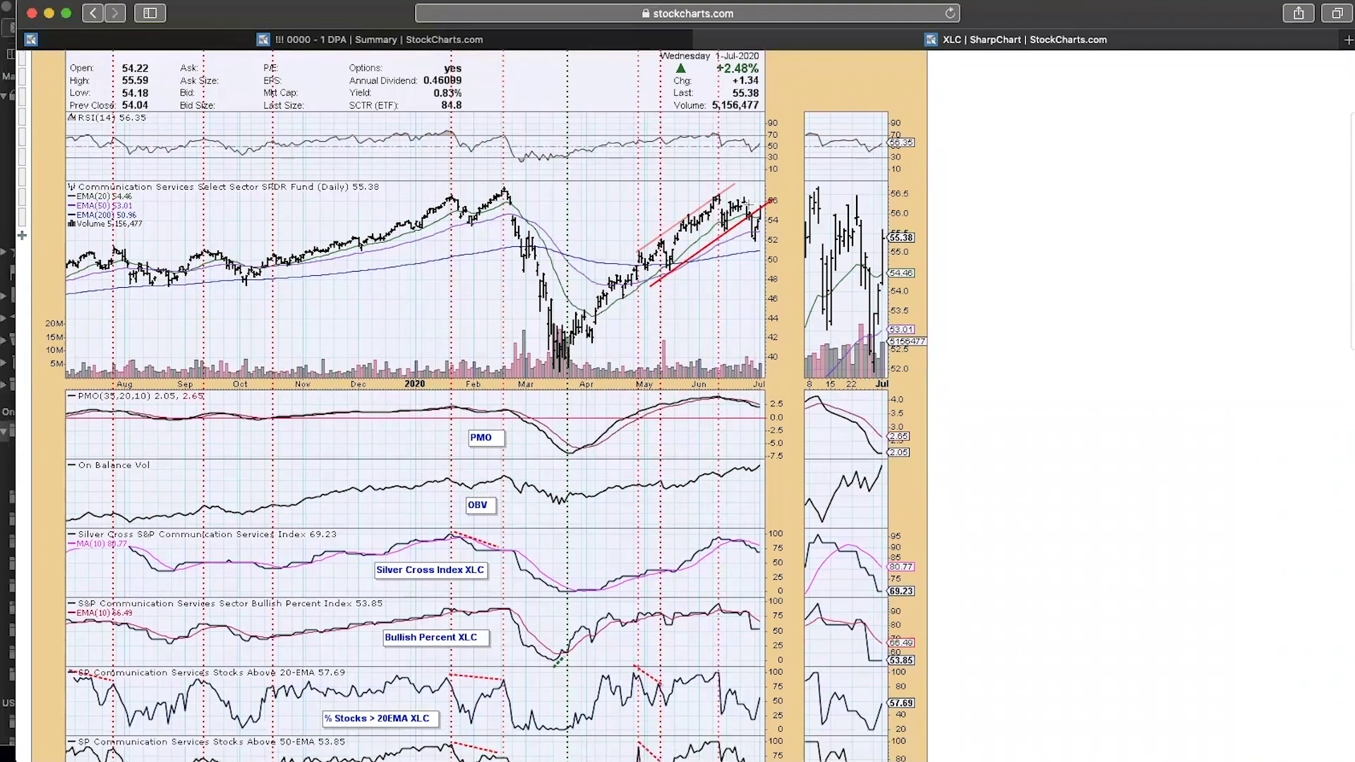
pyautogui.scroll(1, 748, 205)
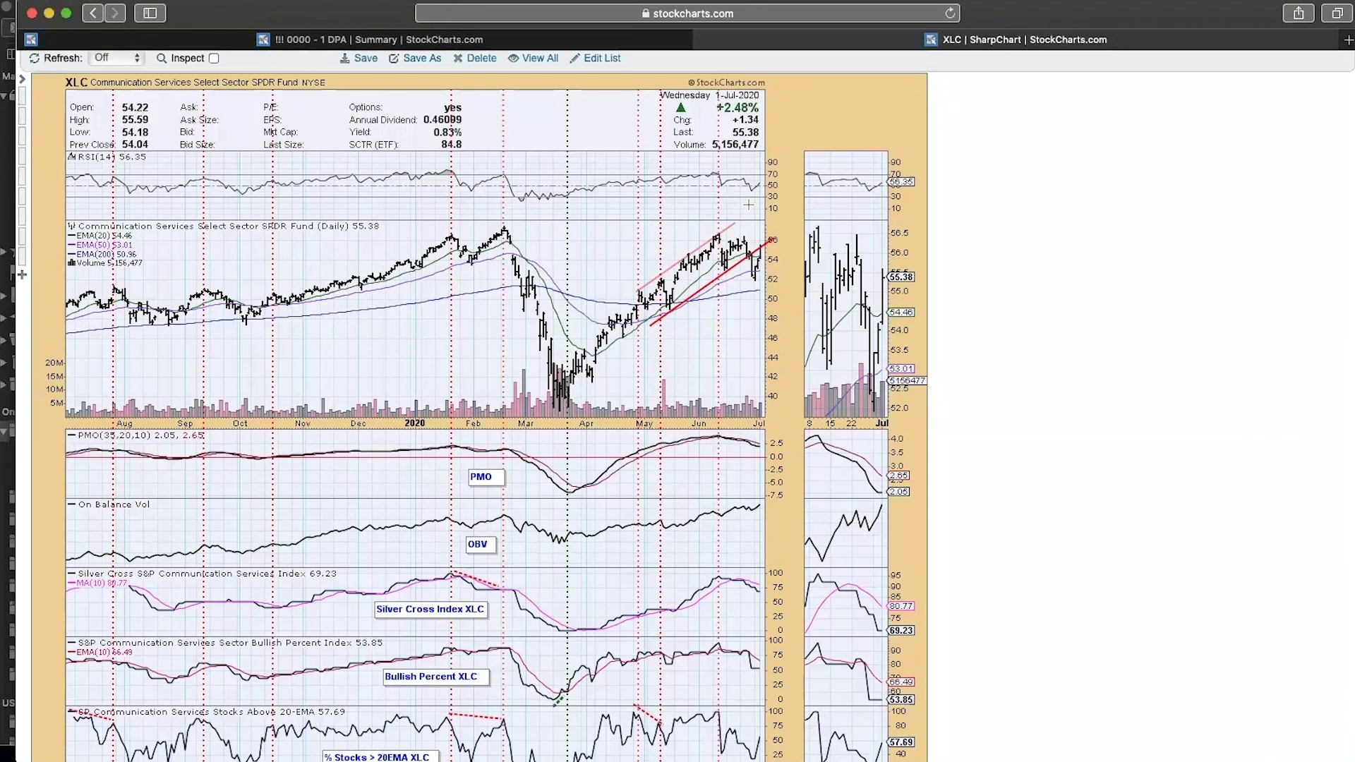
pyautogui.scroll(-1, 747, 204)
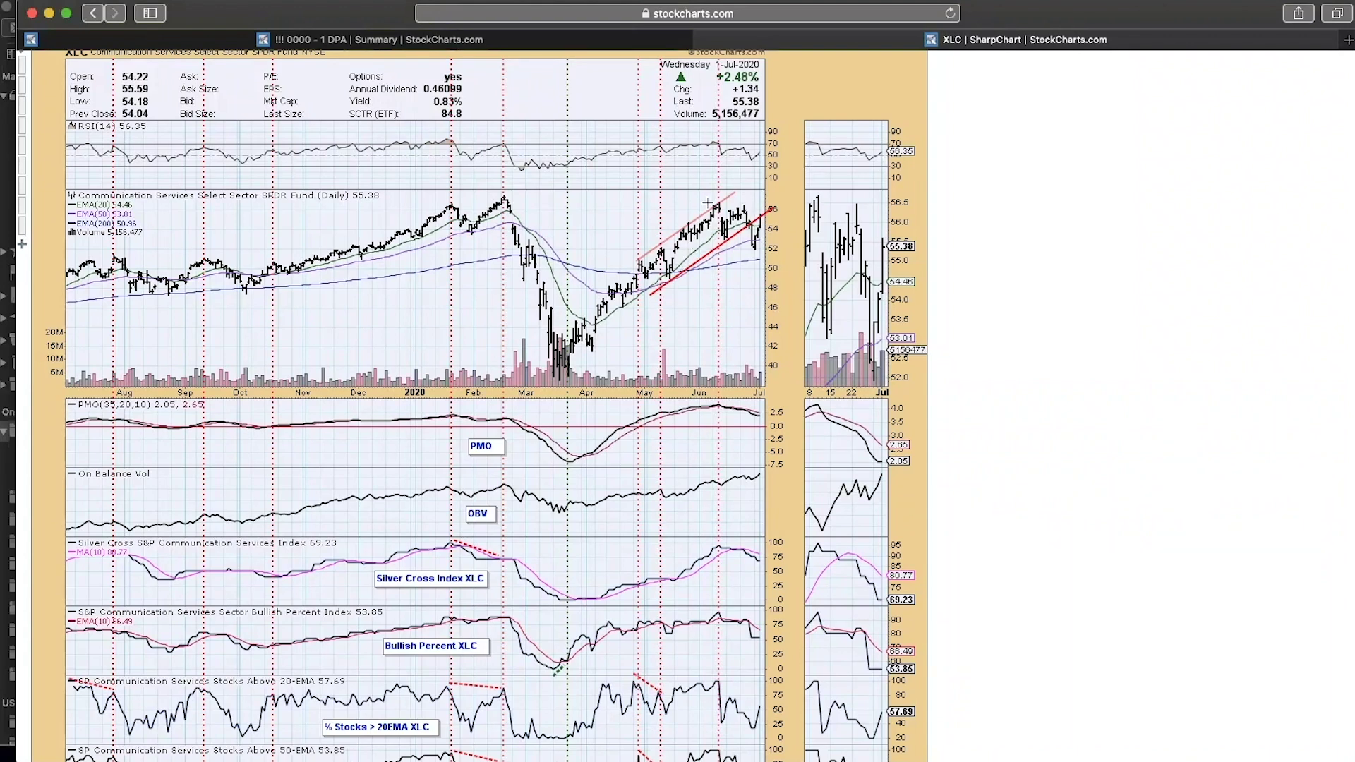
pyautogui.scroll(1, 707, 203)
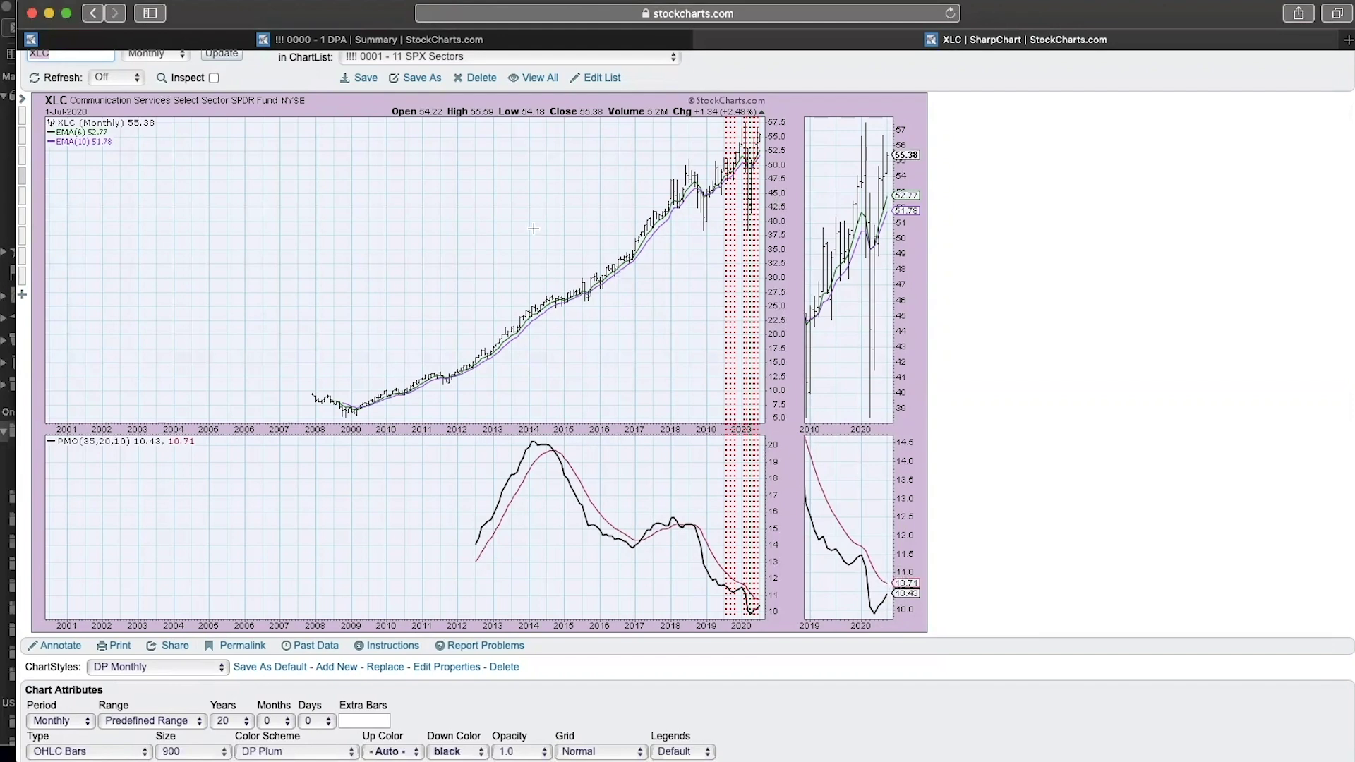
# Step: Review the monthly XLC chart closing at 55.38 with EMA(6) 52.77 and PMO 10.43
pyautogui.scroll(2, 441, 112)
pyautogui.click(448, 98)
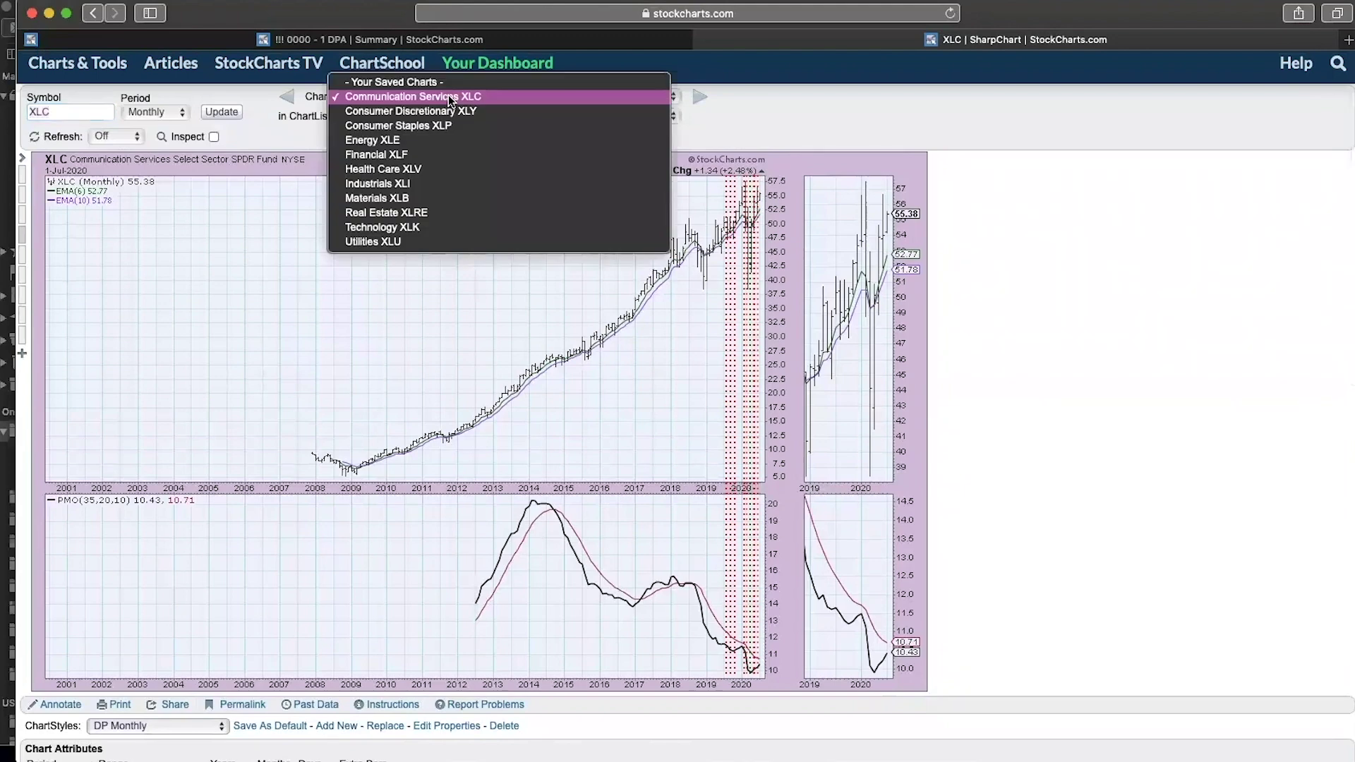
# Step: Load the Consumer Discretionary XLY chart, scroll through its panels, and switch it to weekly style
pyautogui.click(444, 110)
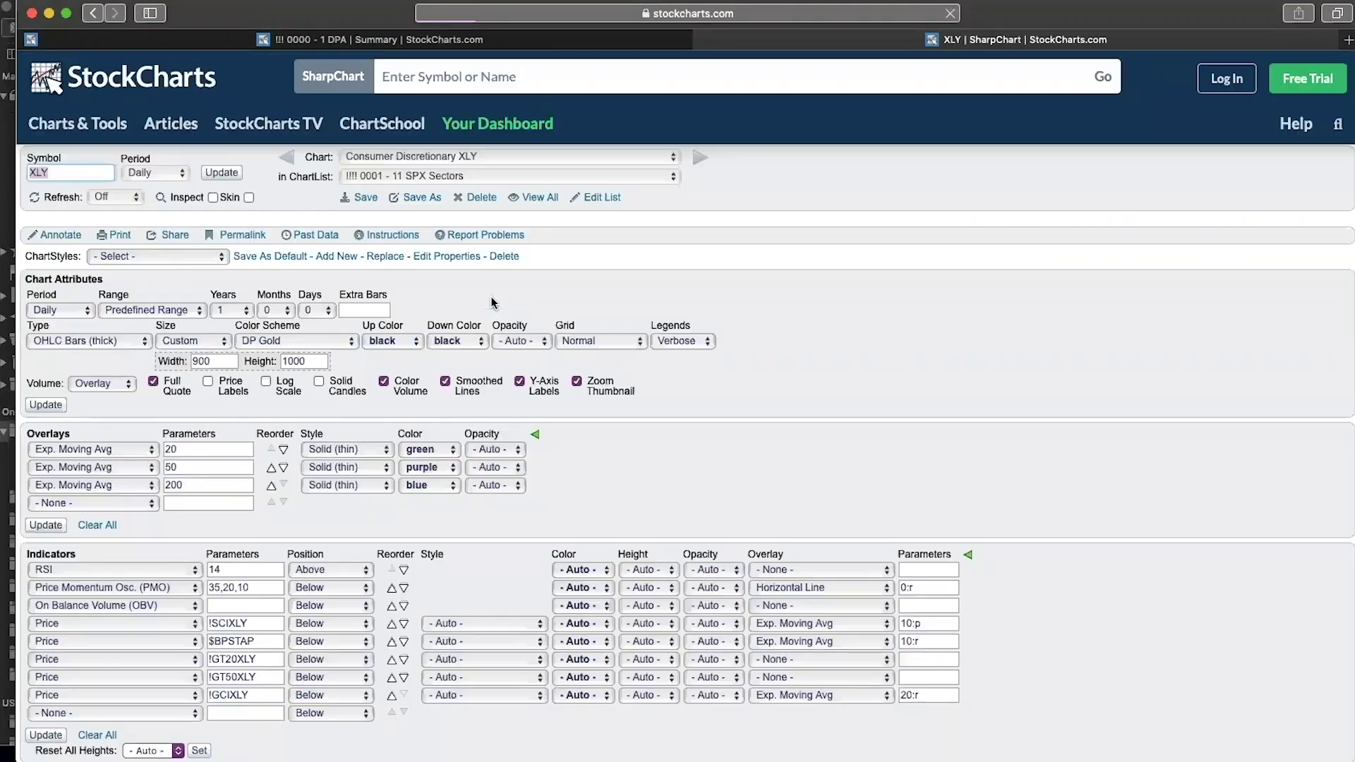
pyautogui.scroll(-3, 492, 300)
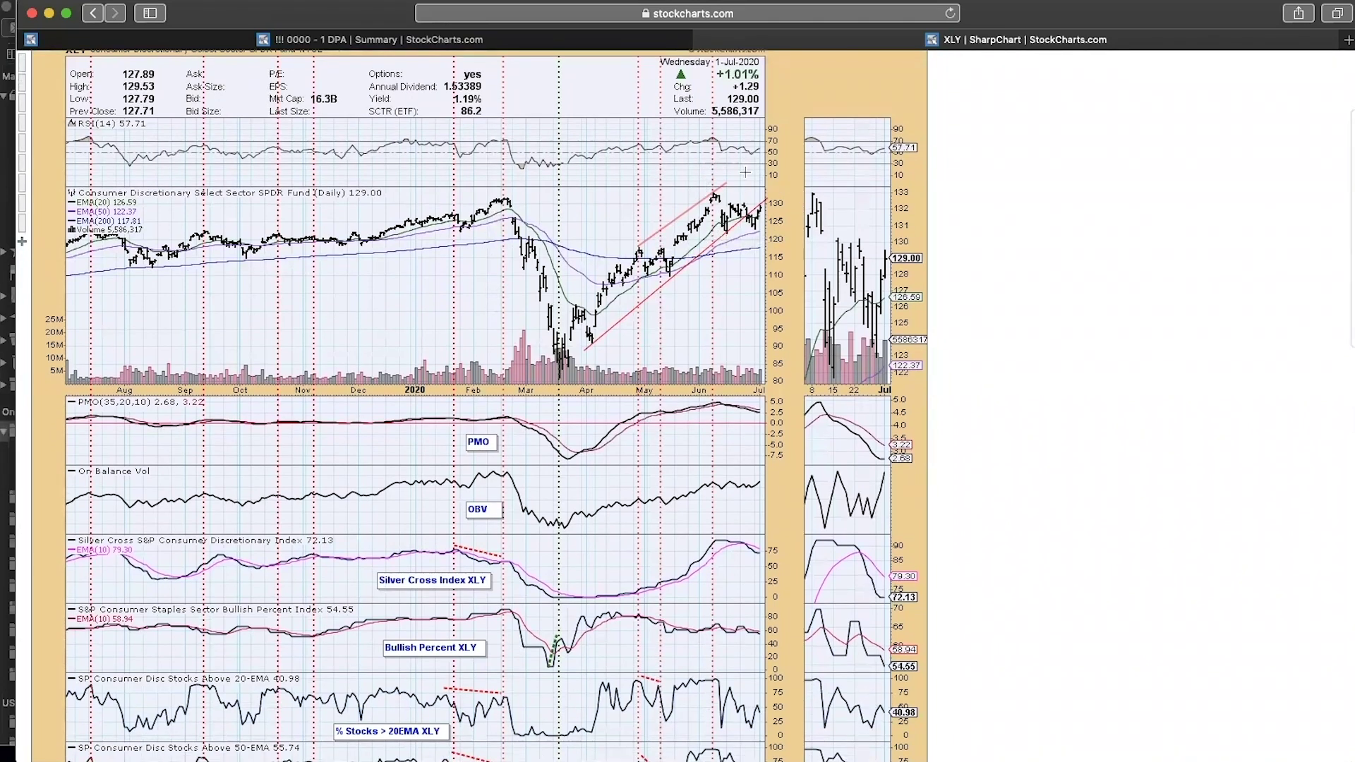
pyautogui.scroll(-4, 721, 283)
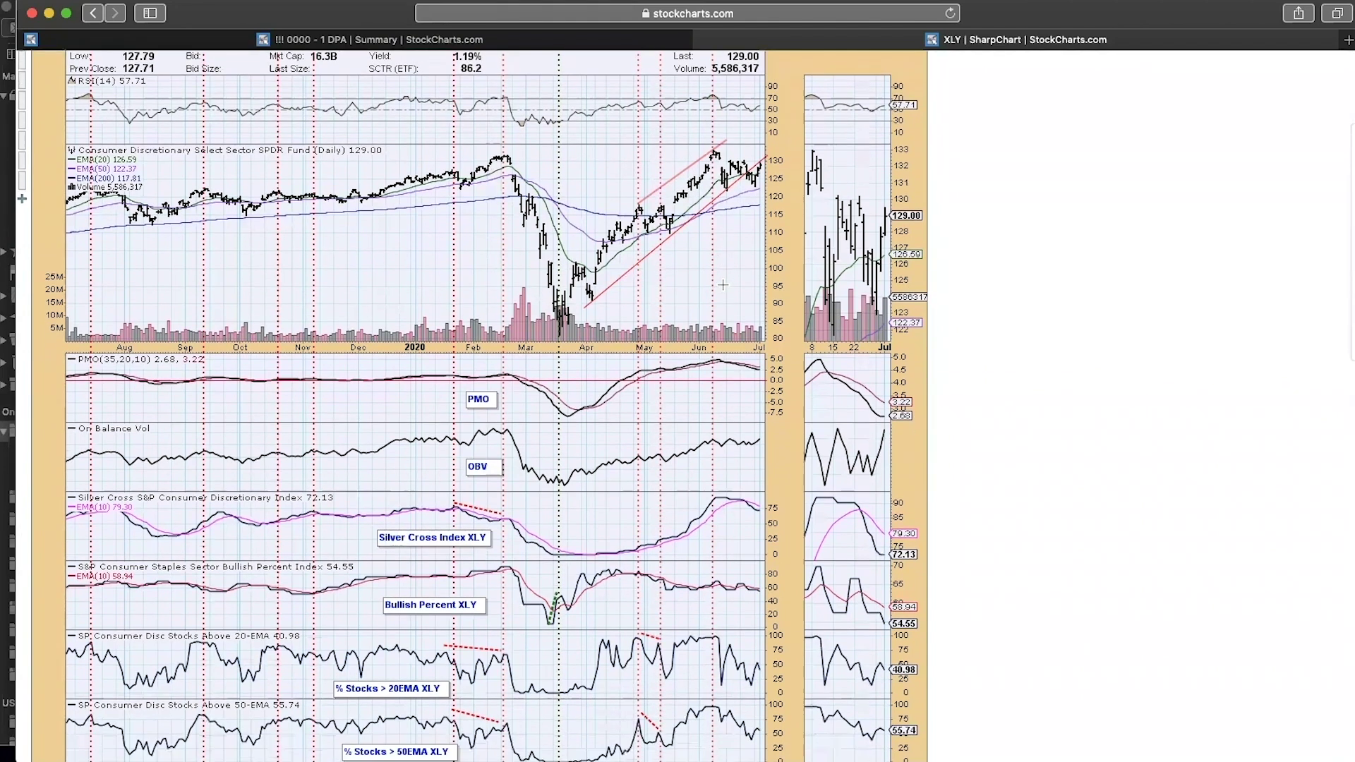
pyautogui.scroll(-1, 722, 285)
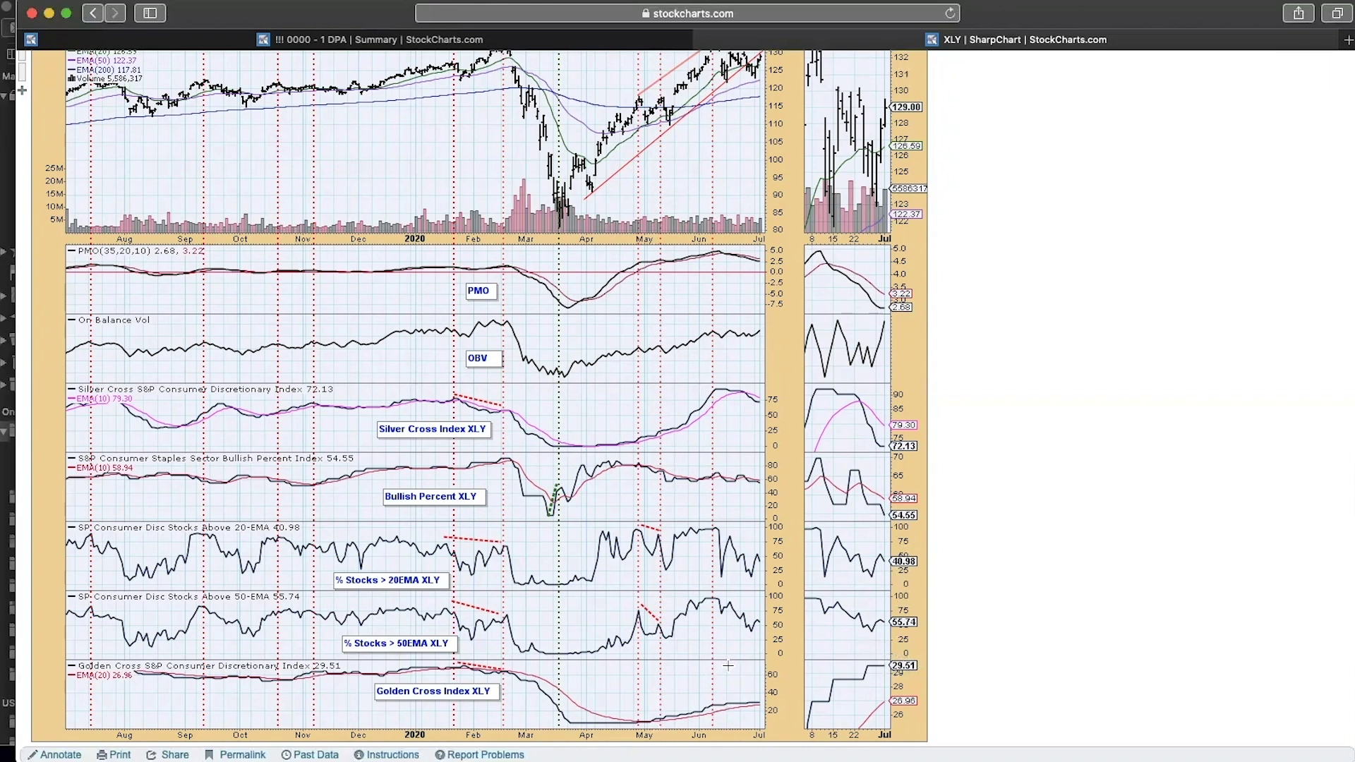
pyautogui.scroll(5, 728, 665)
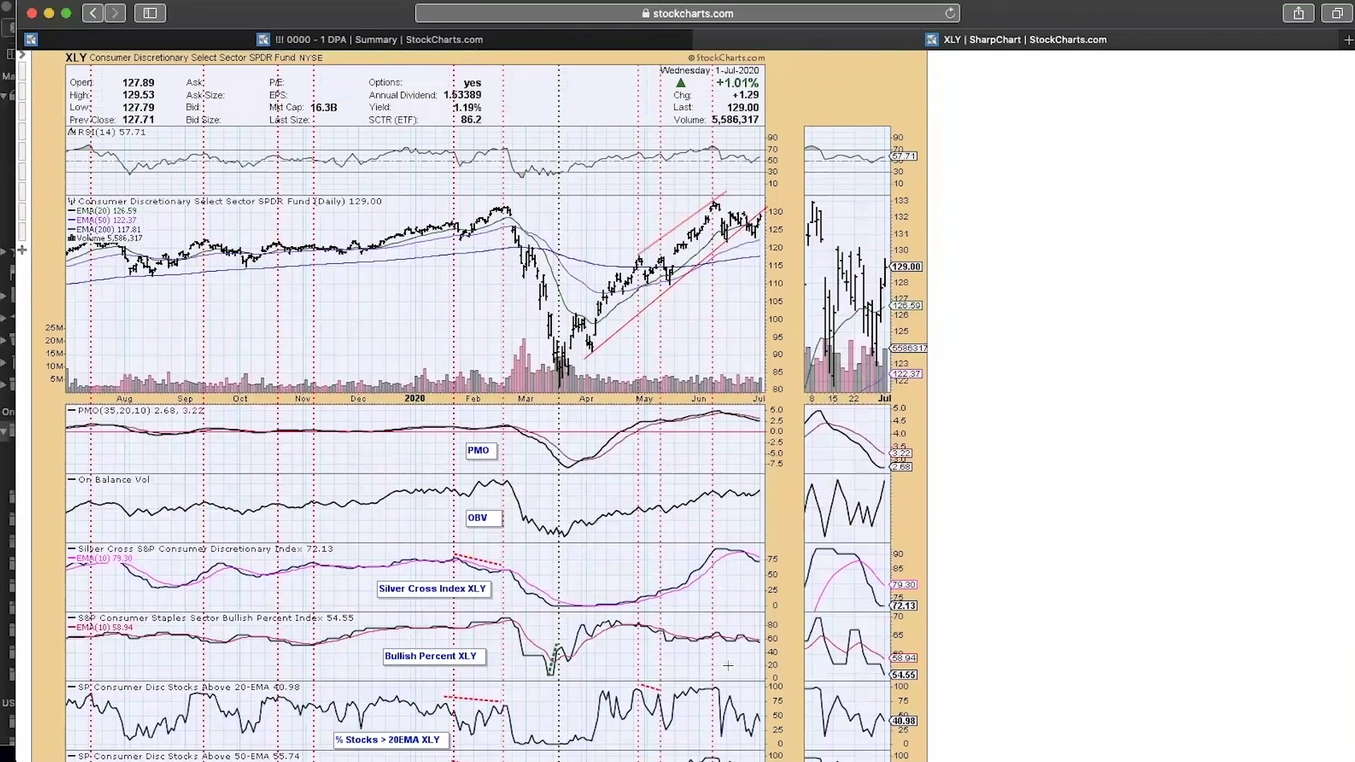
pyautogui.scroll(-4, 727, 664)
pyautogui.scroll(5, 727, 665)
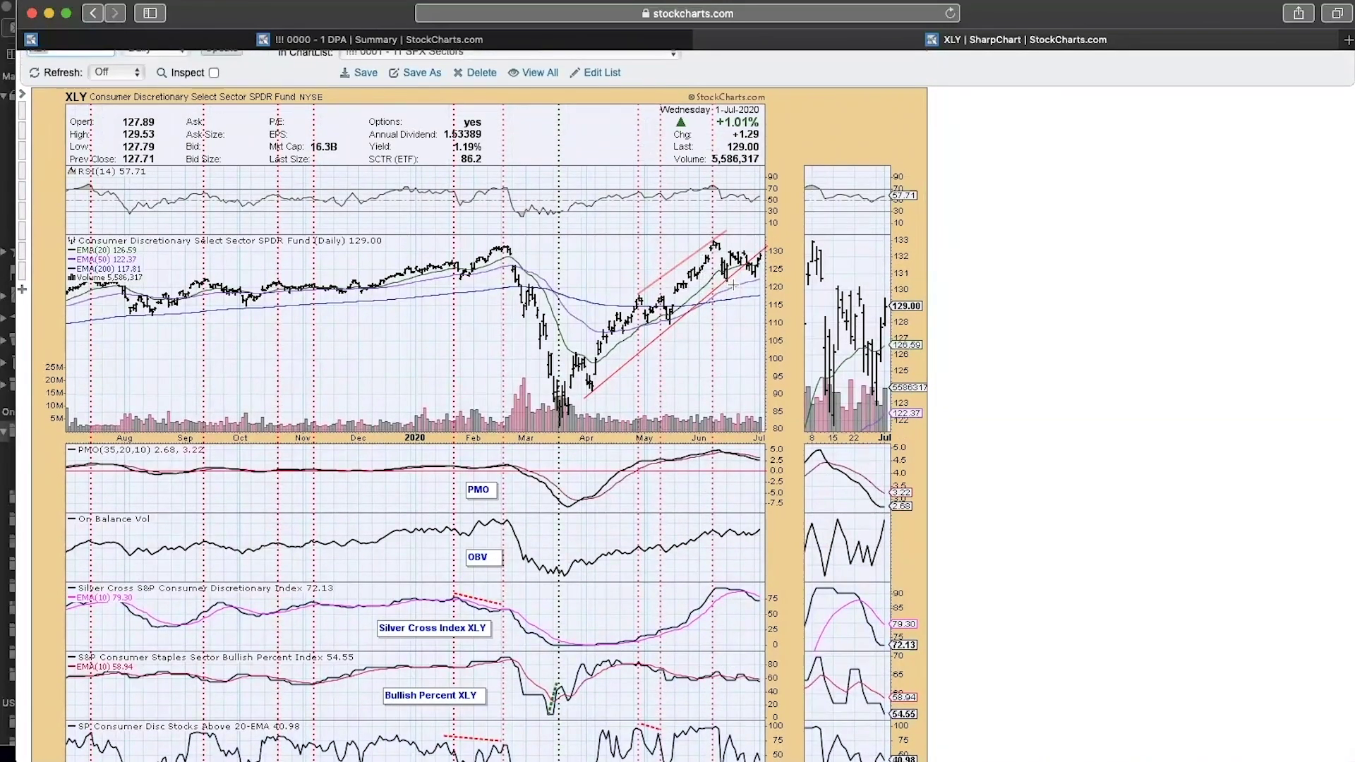
pyautogui.scroll(-1, 728, 285)
pyautogui.scroll(2, 728, 285)
pyautogui.scroll(-3, 727, 293)
pyautogui.scroll(3, 726, 297)
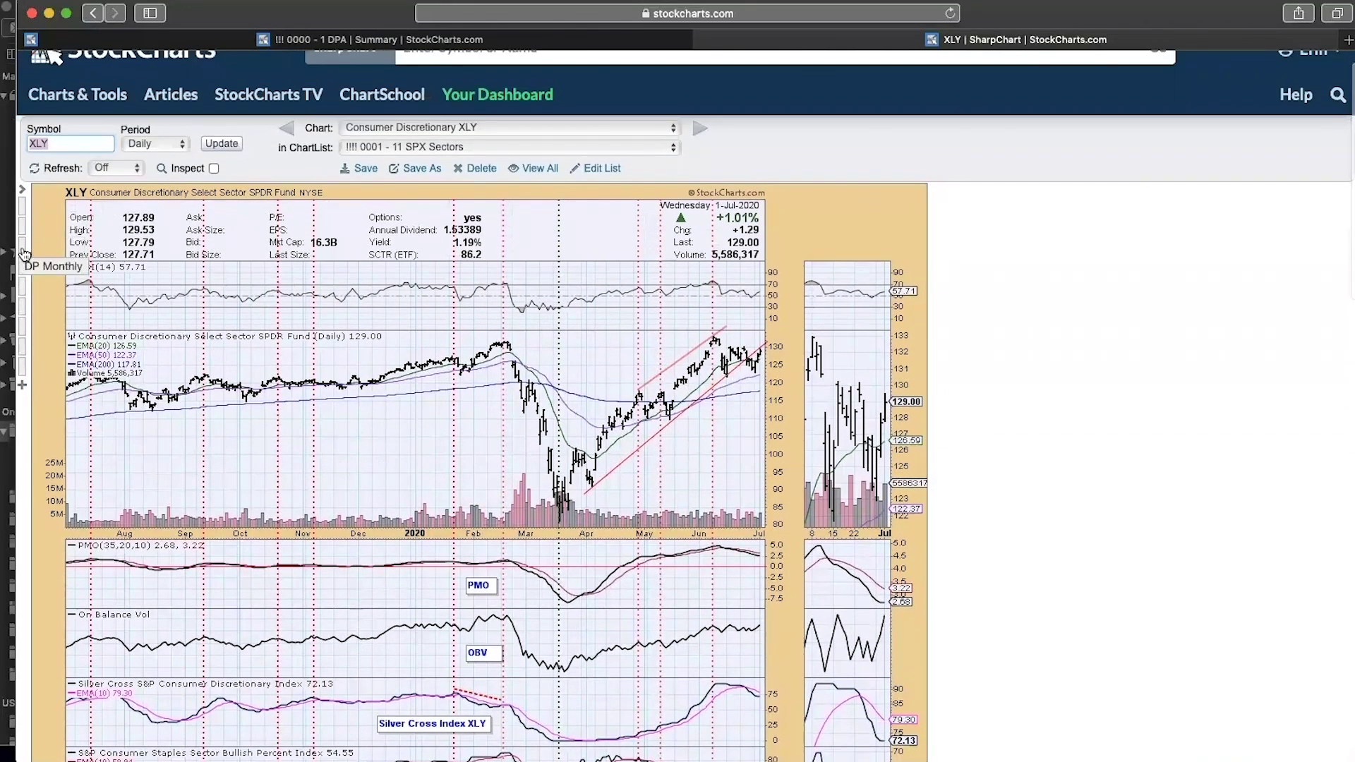
pyautogui.click(24, 287)
# Step: Review the DP Weekly XLY chart, then load the Consumer Staples XLP chart
pyautogui.scroll(-1, 402, 310)
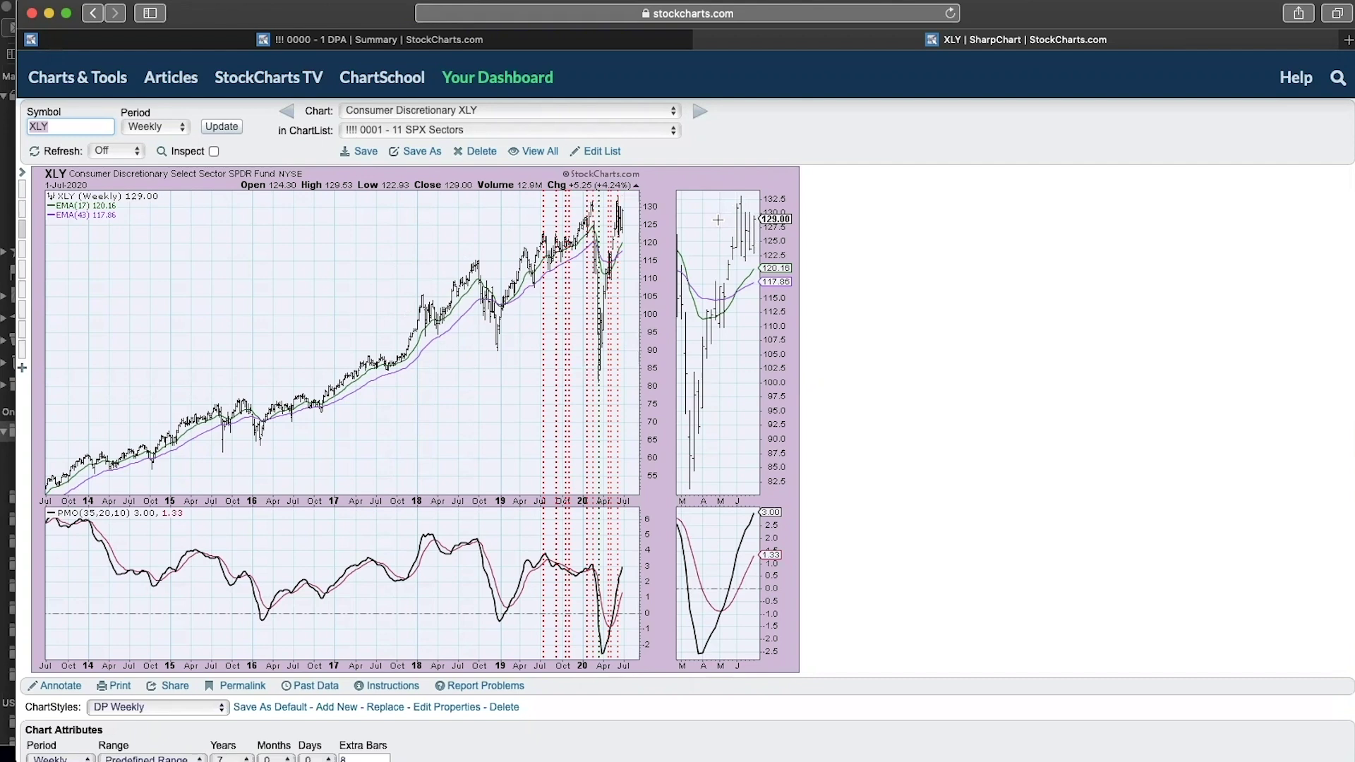
pyautogui.click(391, 112)
pyautogui.click(391, 126)
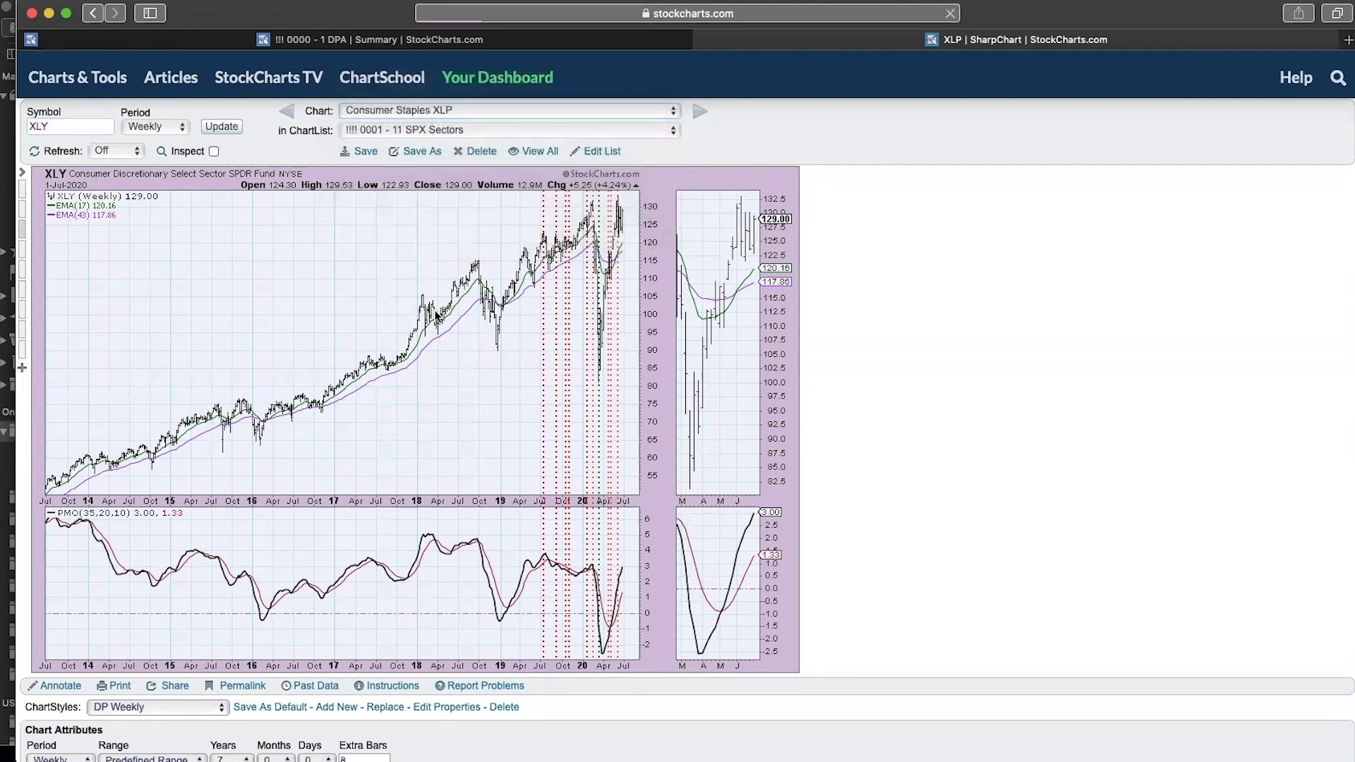
# Step: Review the daily XLP chart down to its Golden Cross panel and back, then bring up the sector chart list
pyautogui.scroll(-5, 436, 315)
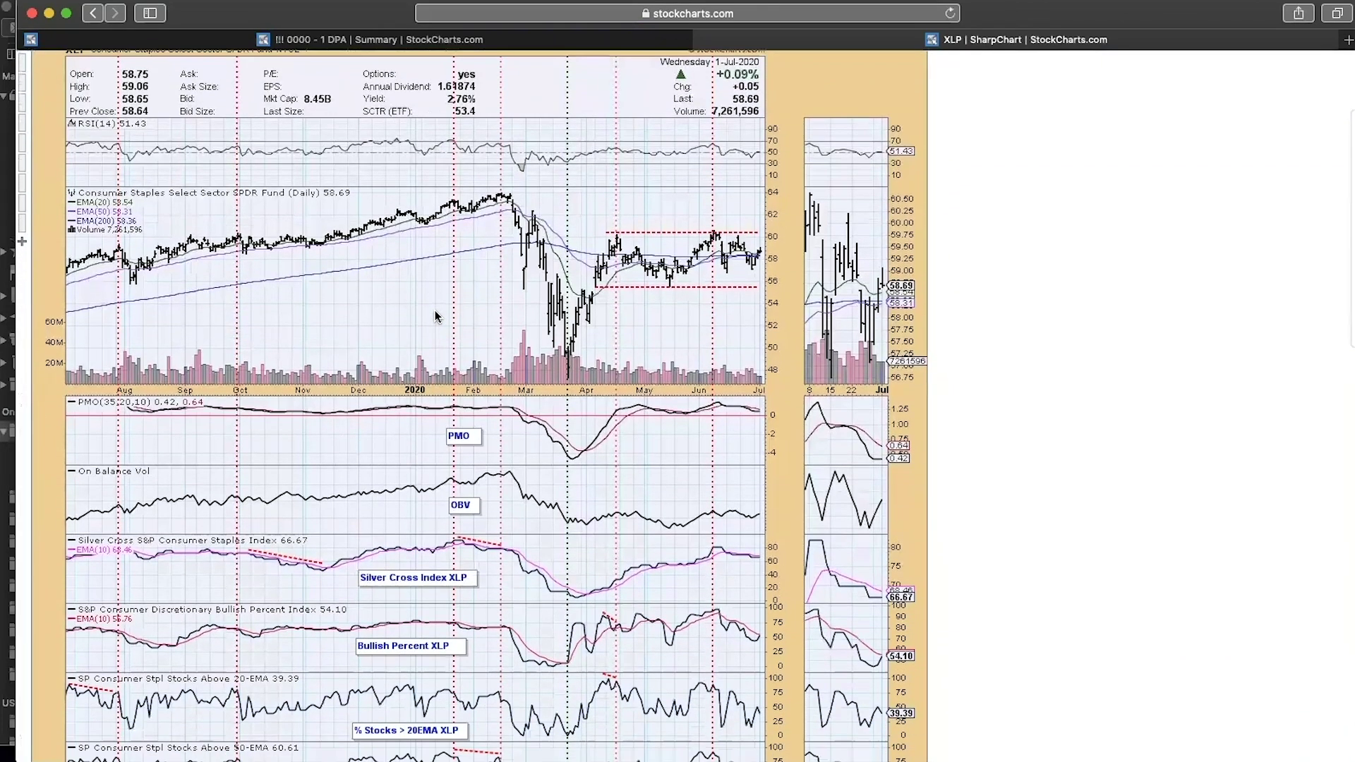
pyautogui.scroll(-1, 435, 315)
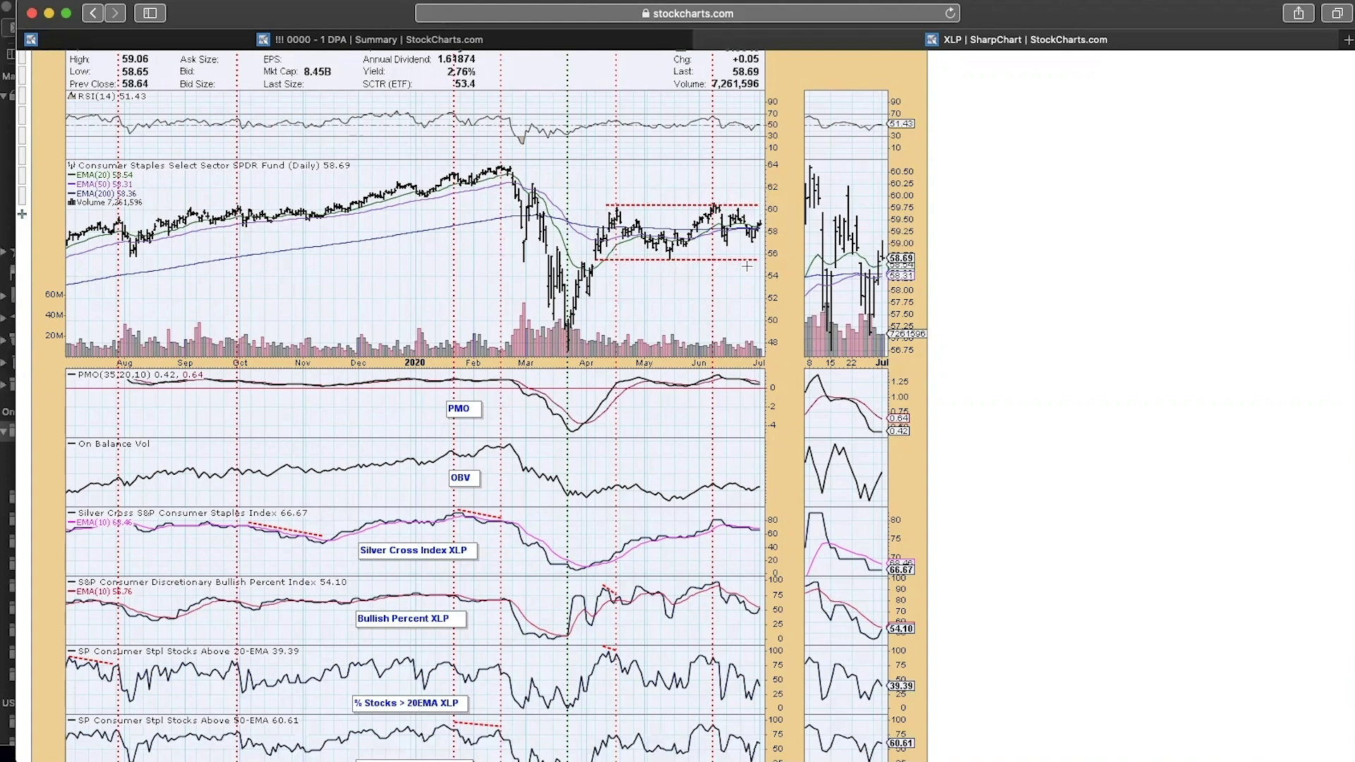
pyautogui.scroll(-3, 743, 300)
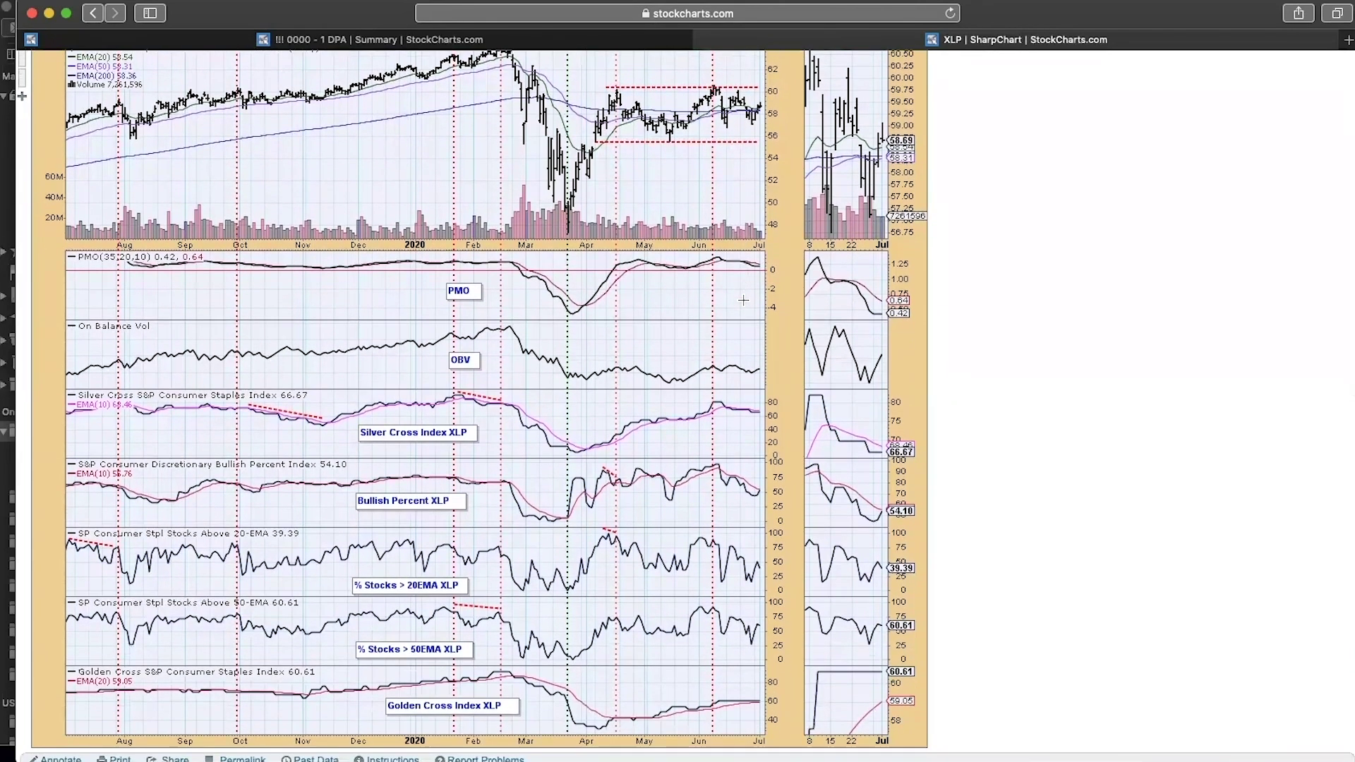
pyautogui.scroll(1, 742, 299)
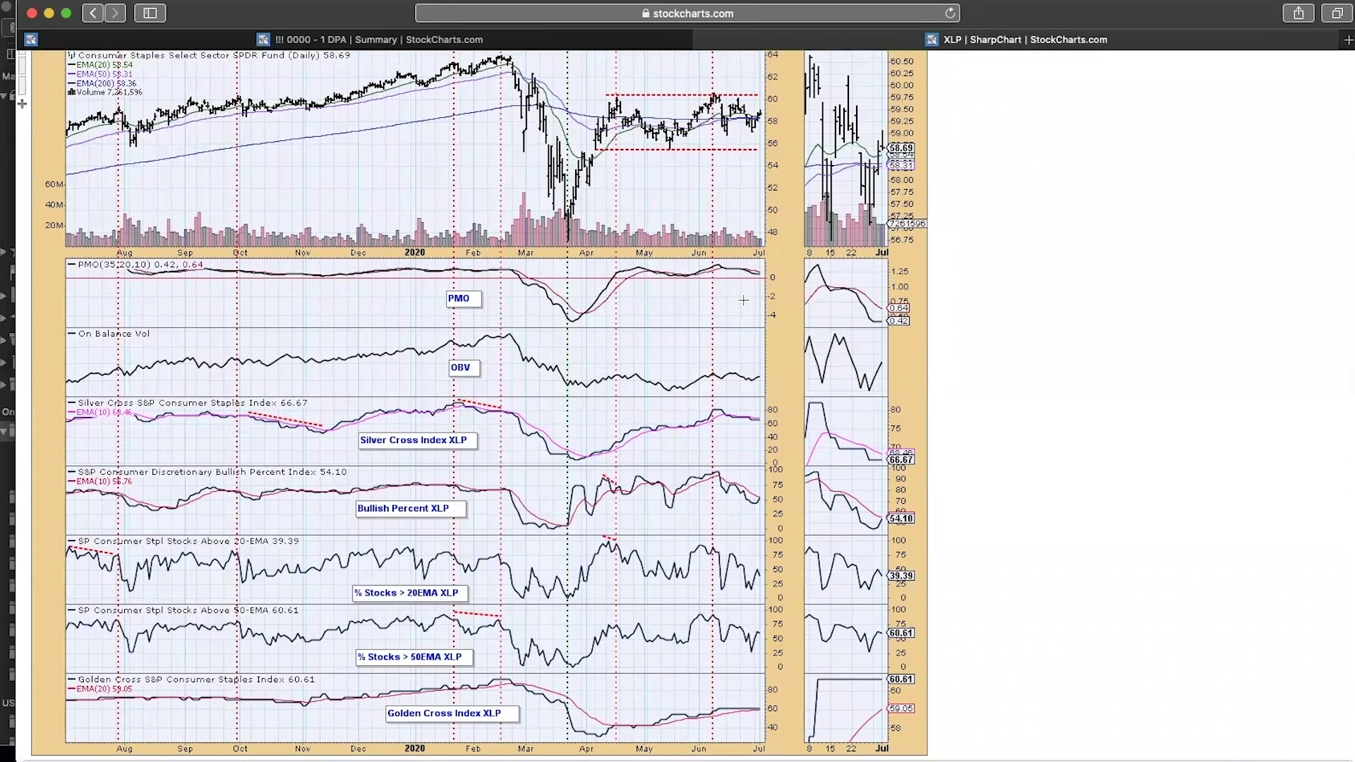
pyautogui.scroll(6, 743, 300)
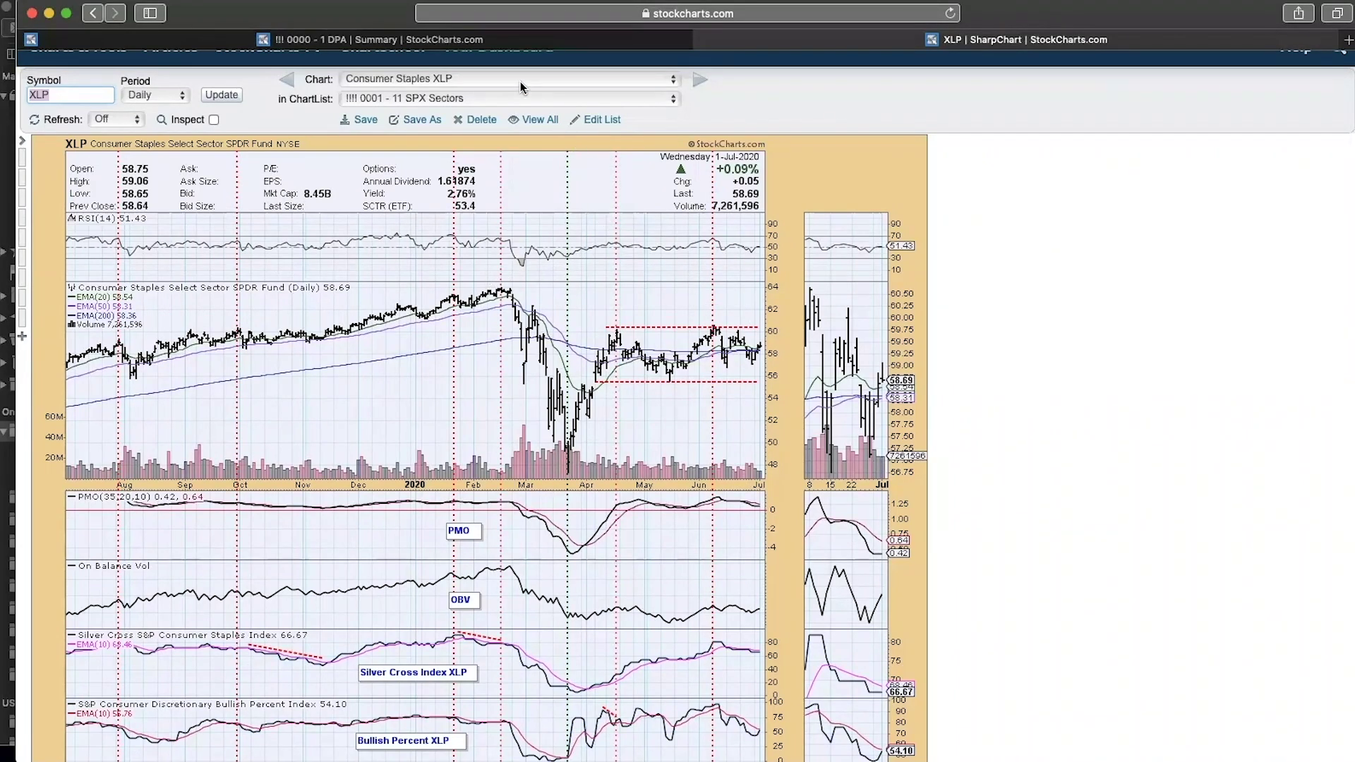
pyautogui.click(520, 82)
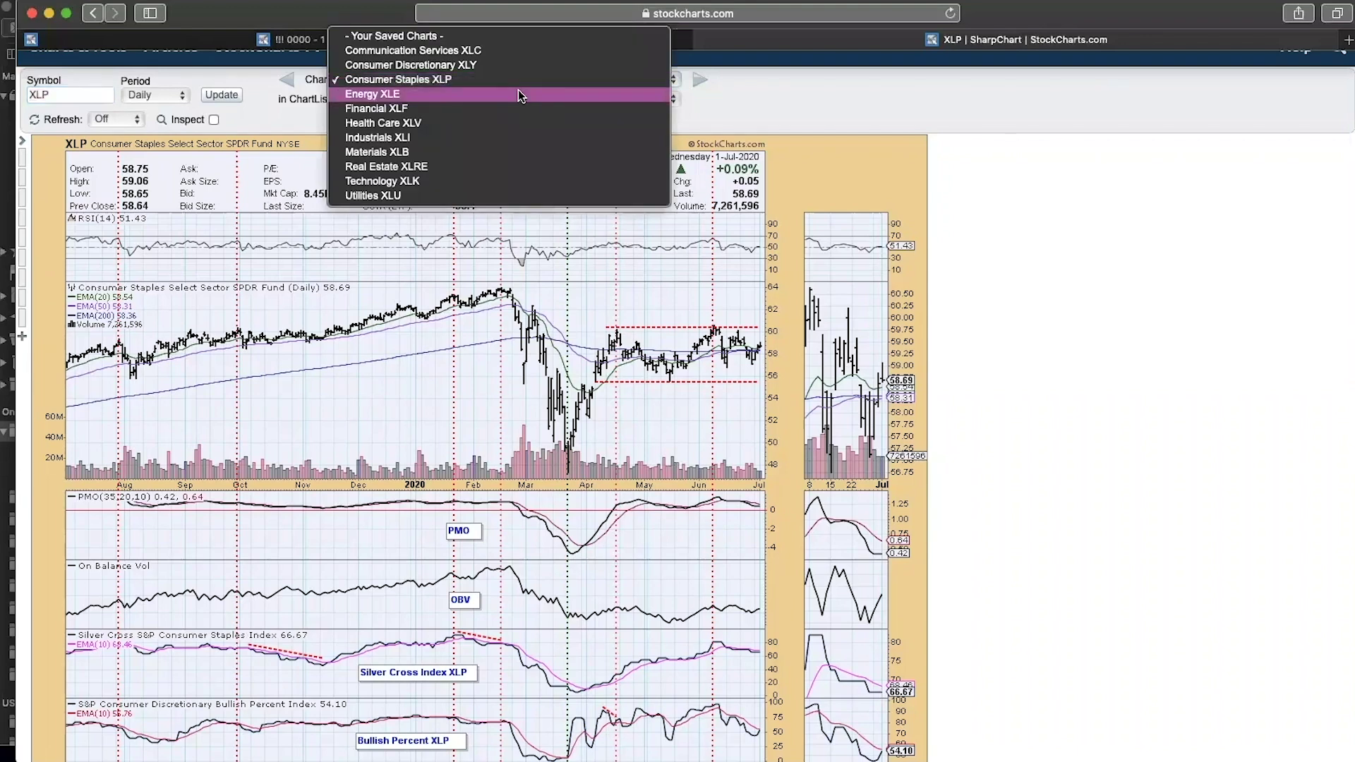
# Step: Load the daily Energy XLE chart and scroll through its panels to the Golden Cross Index and back
pyautogui.click(518, 94)
pyautogui.scroll(-3, 489, 209)
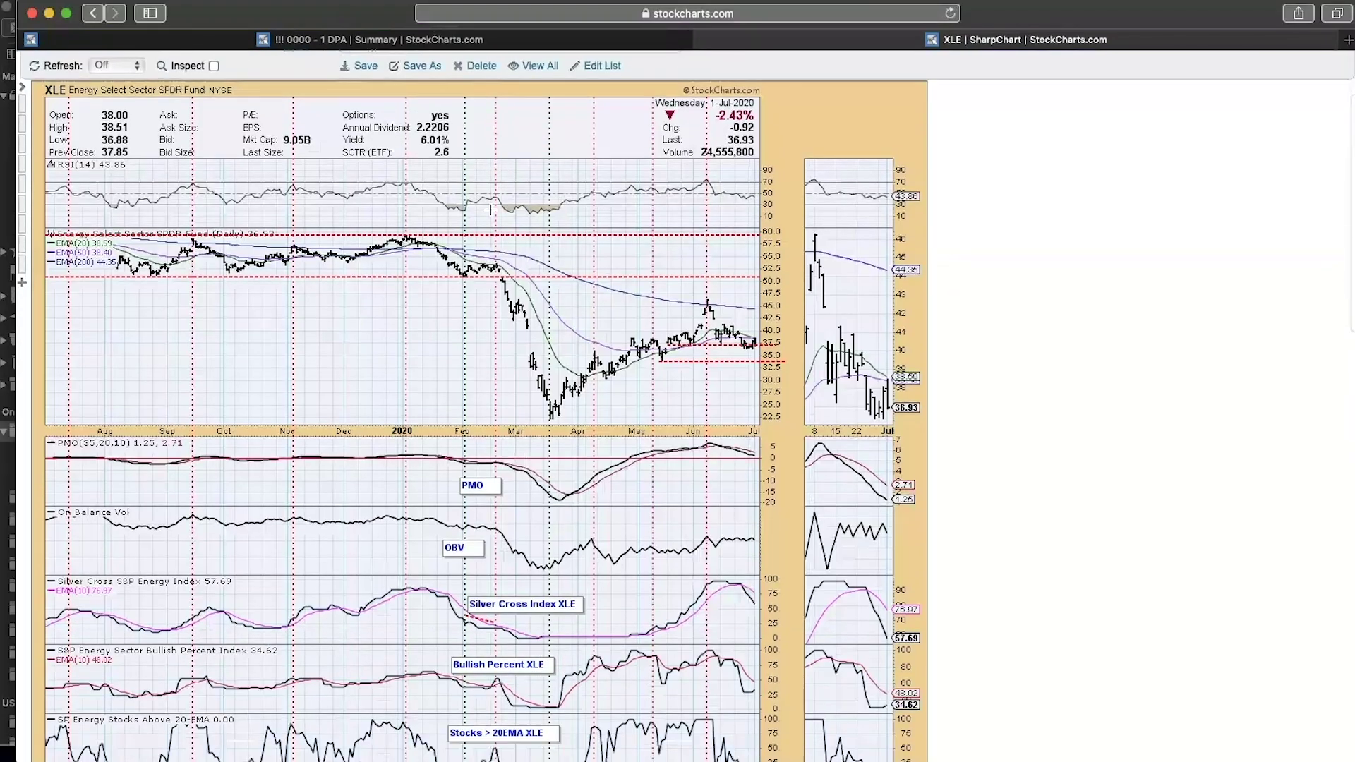
pyautogui.scroll(-1, 490, 208)
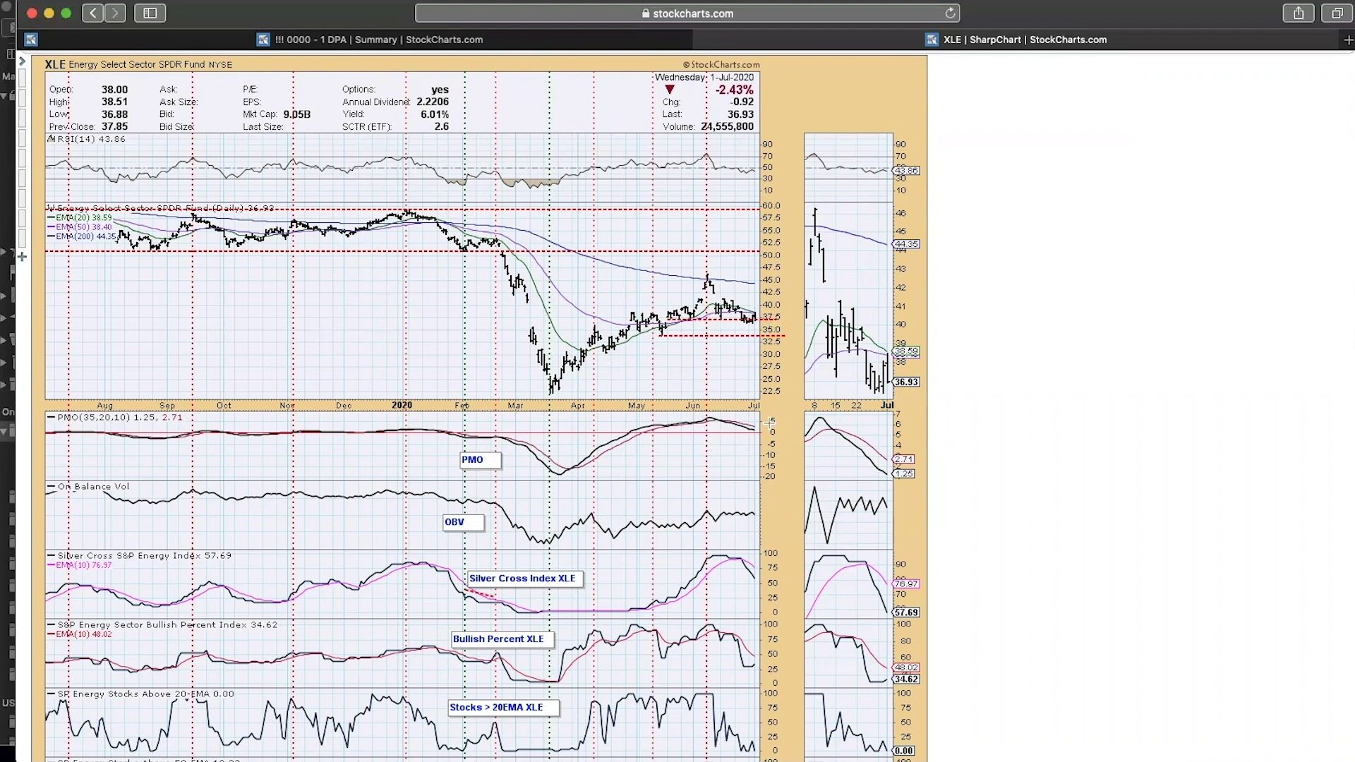
pyautogui.scroll(-1, 734, 527)
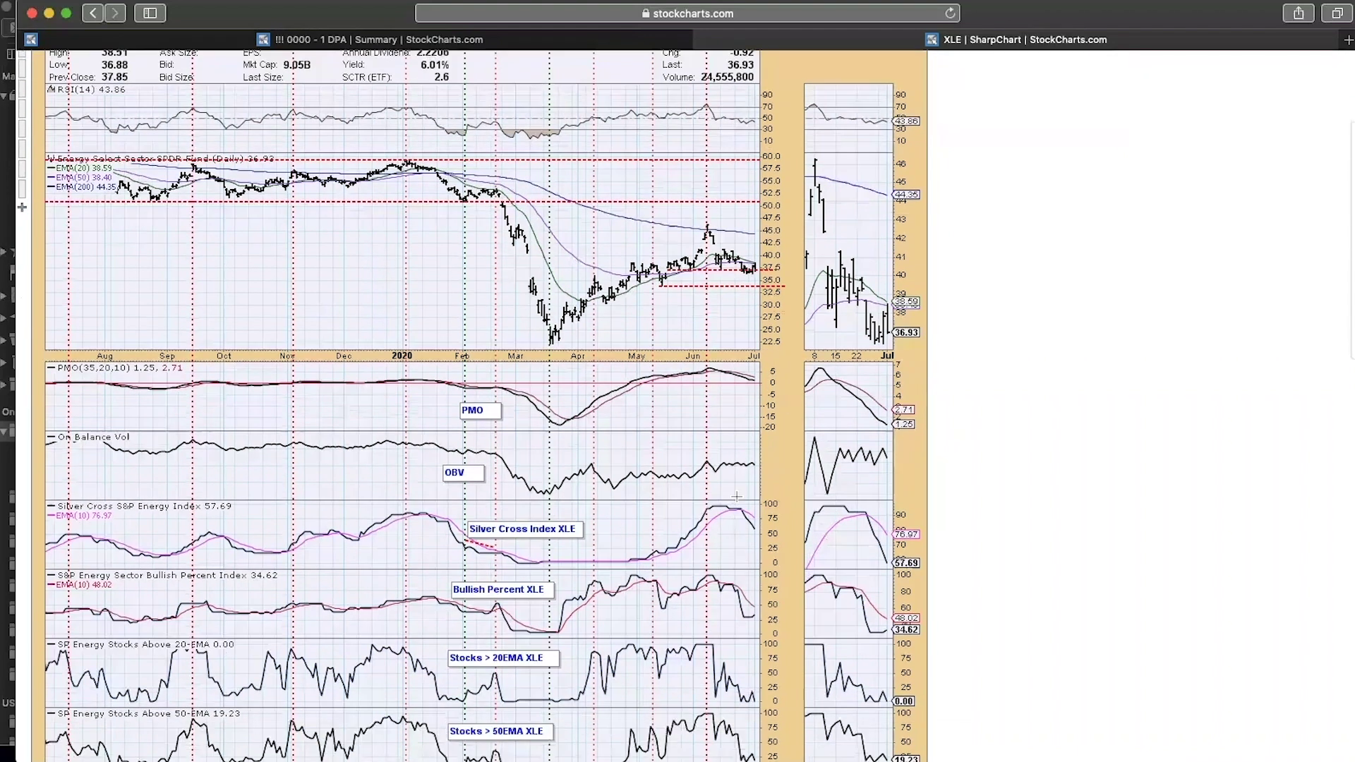
pyautogui.scroll(-1, 776, 558)
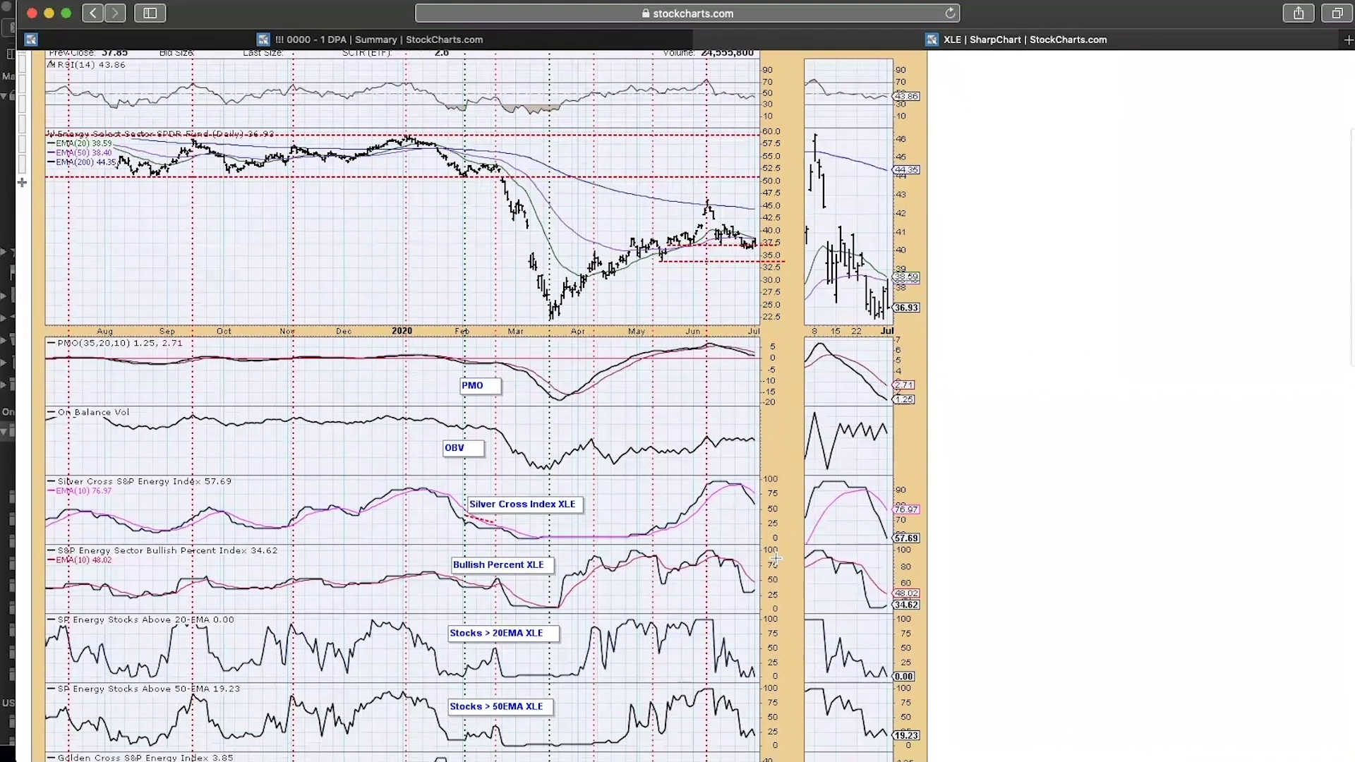
pyautogui.scroll(-1, 776, 558)
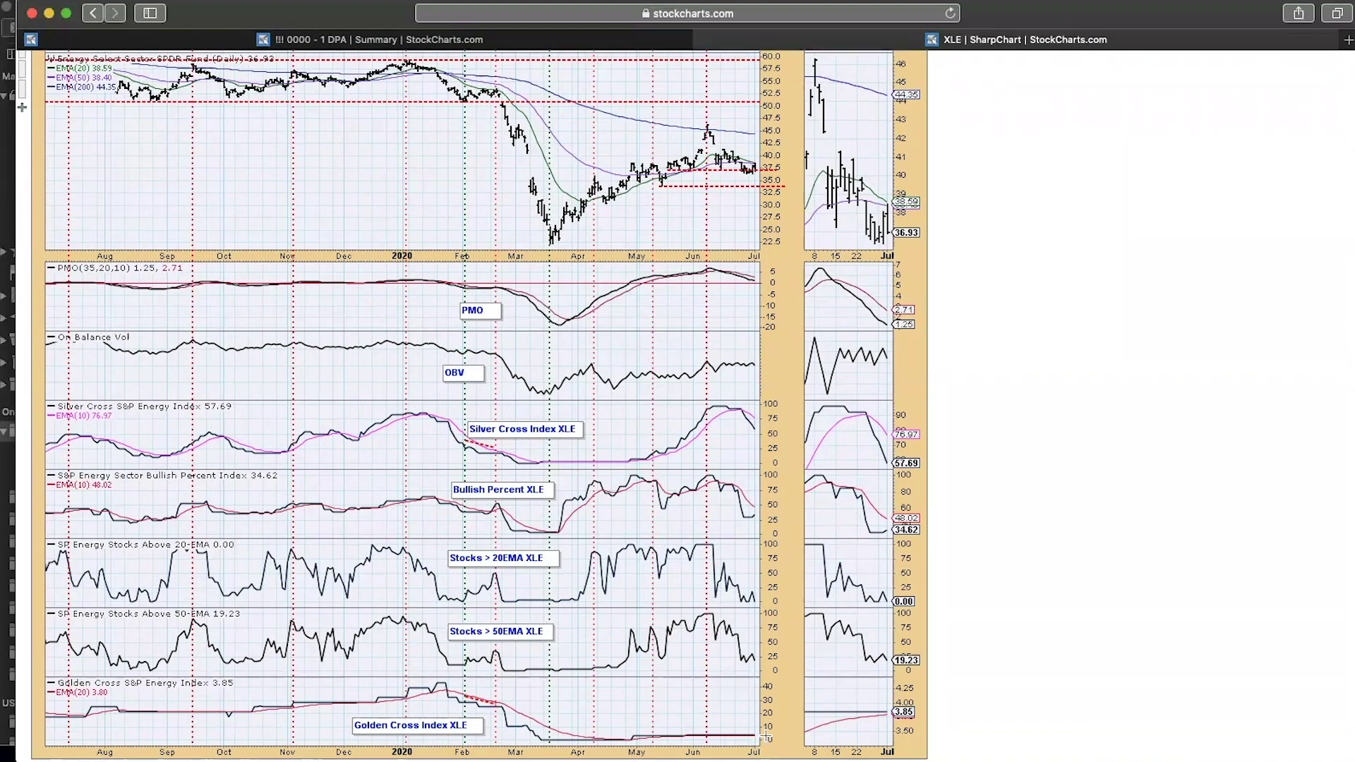
pyautogui.scroll(5, 608, 598)
pyautogui.scroll(3, 608, 597)
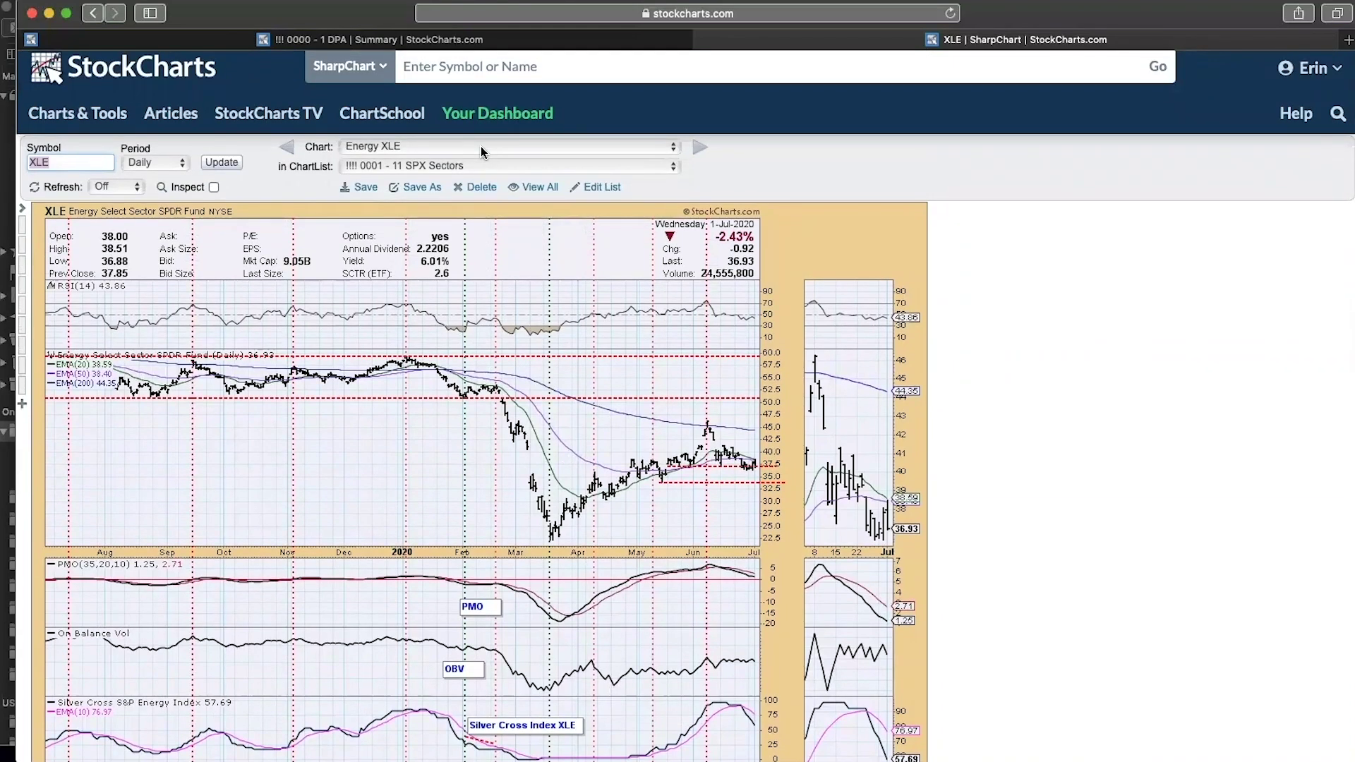
pyautogui.click(480, 146)
# Step: Load the daily Financial XLF chart and scroll down through its indicator panels
pyautogui.click(480, 159)
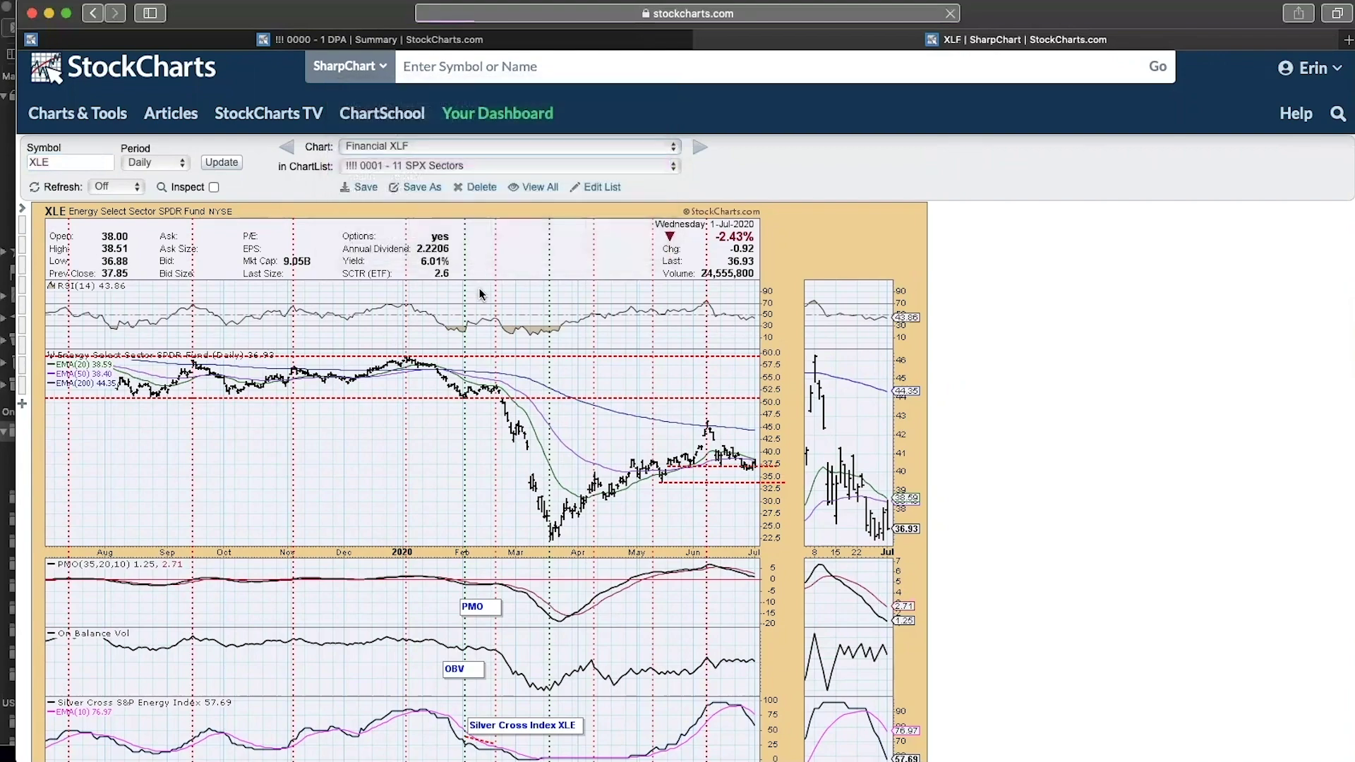
pyautogui.scroll(-5, 479, 294)
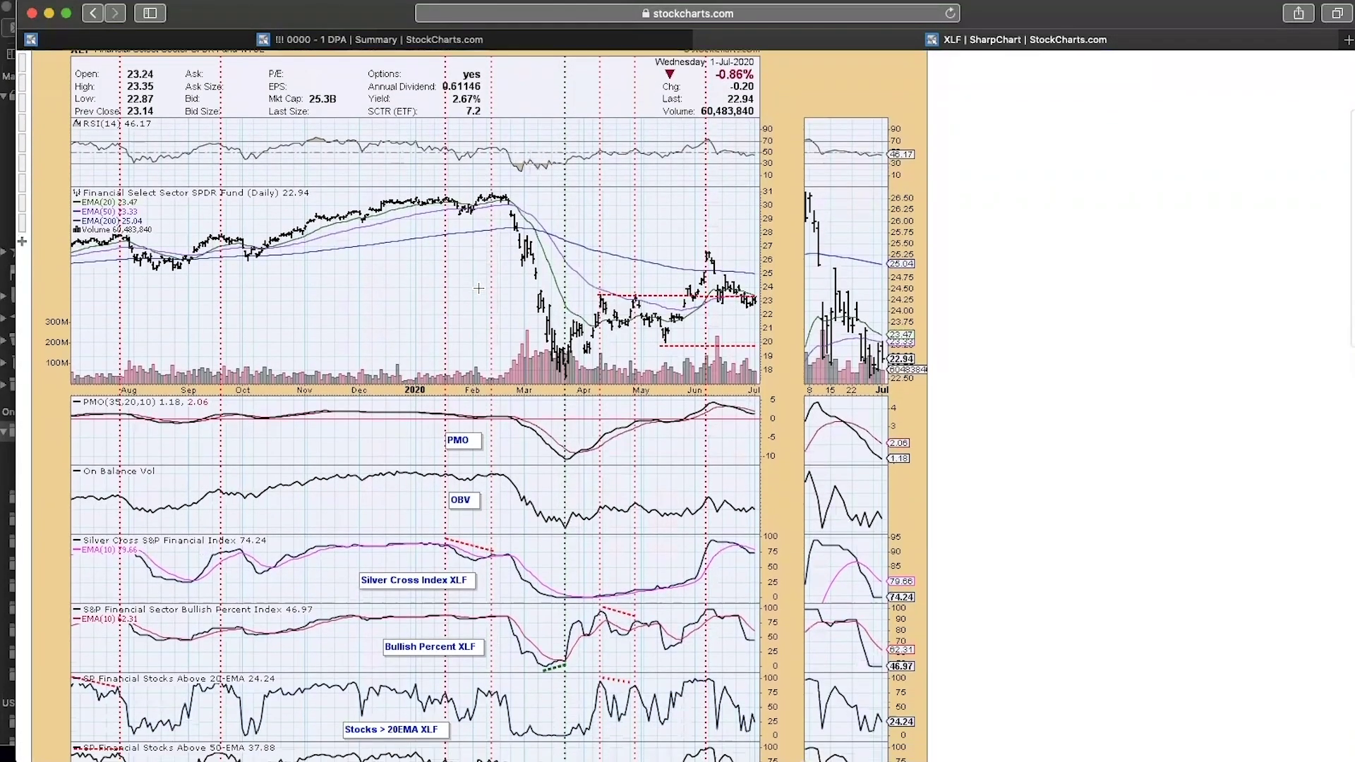
pyautogui.scroll(-1, 479, 288)
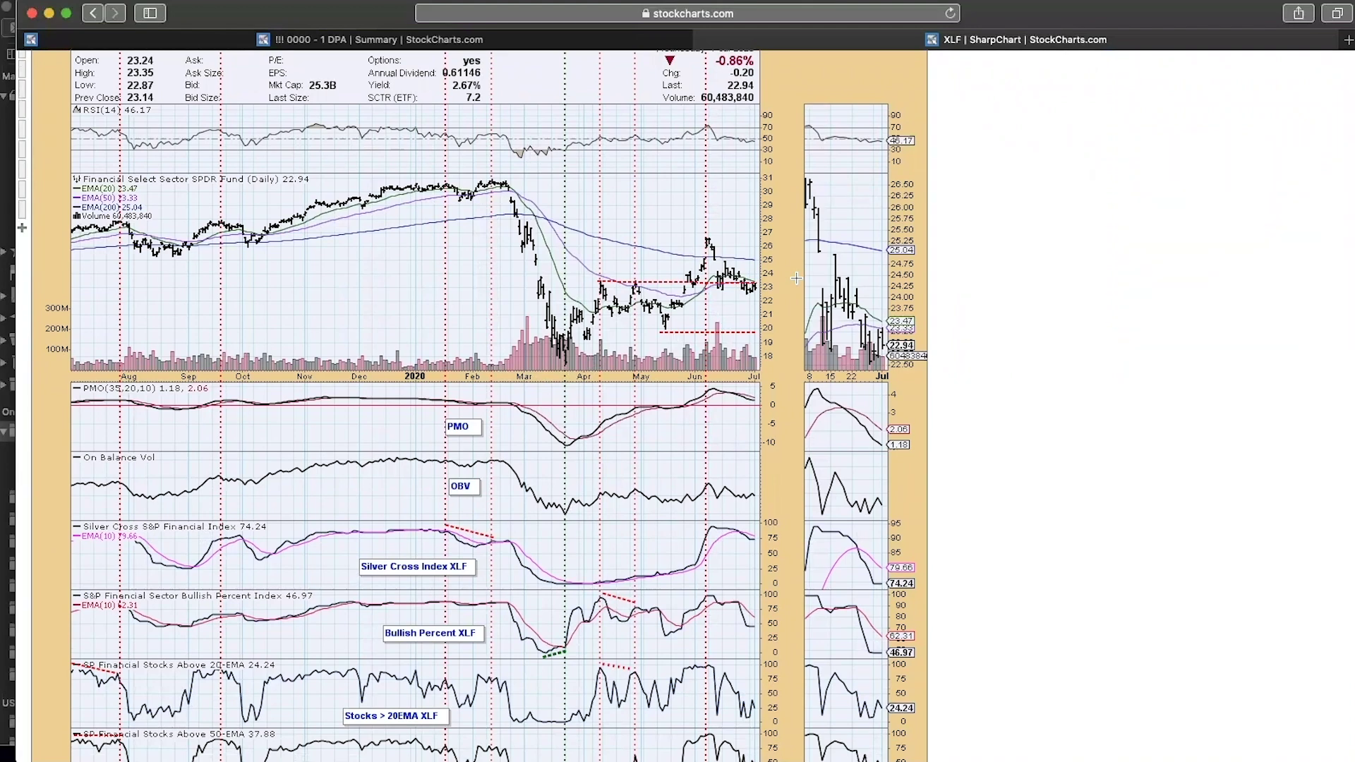
pyautogui.scroll(-4, 796, 278)
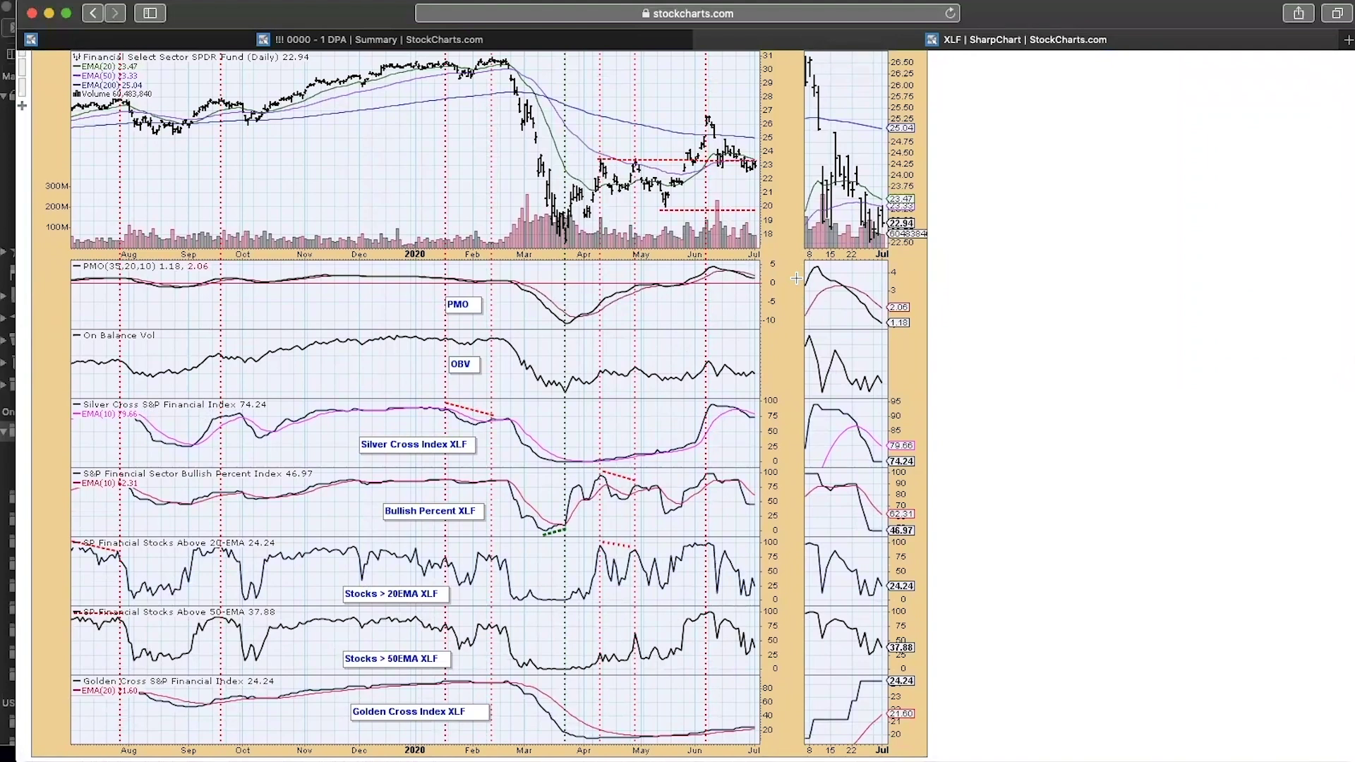
pyautogui.scroll(1, 796, 278)
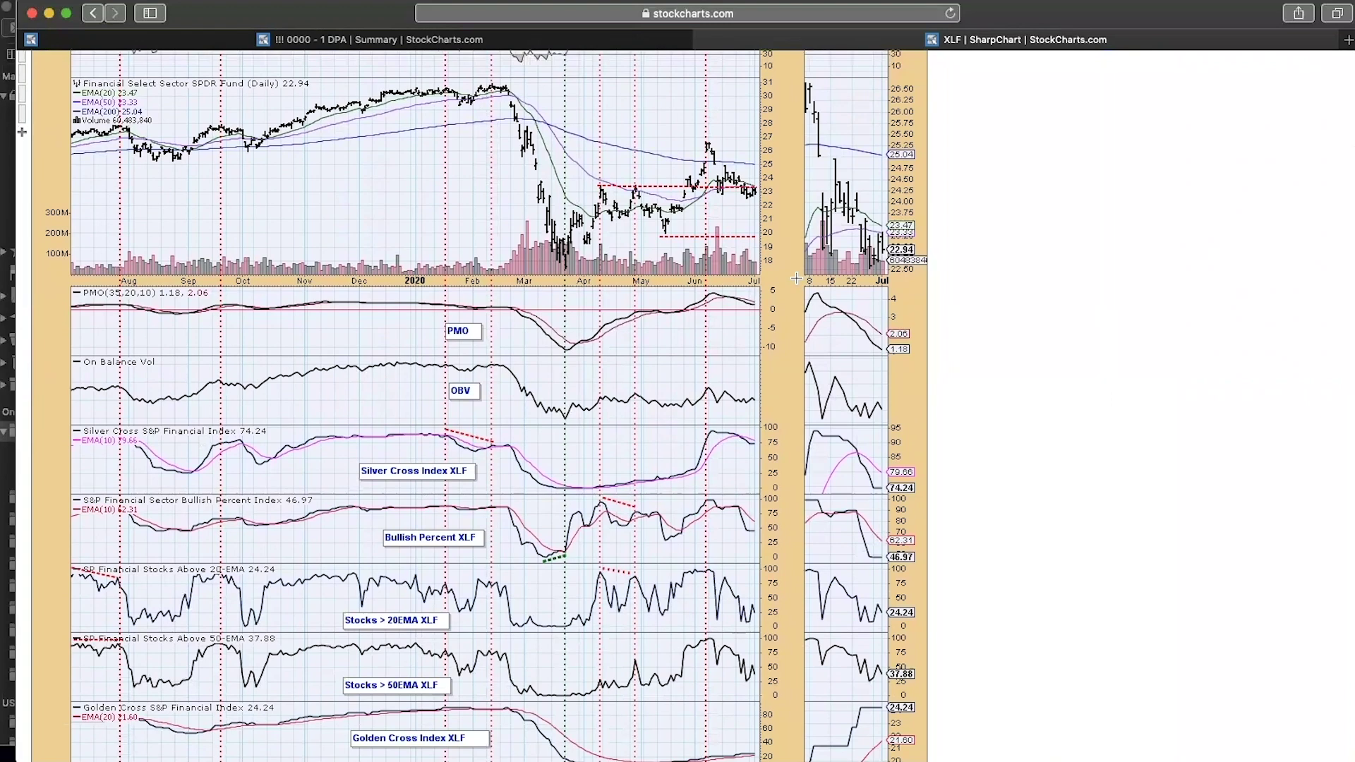
pyautogui.scroll(-1, 786, 314)
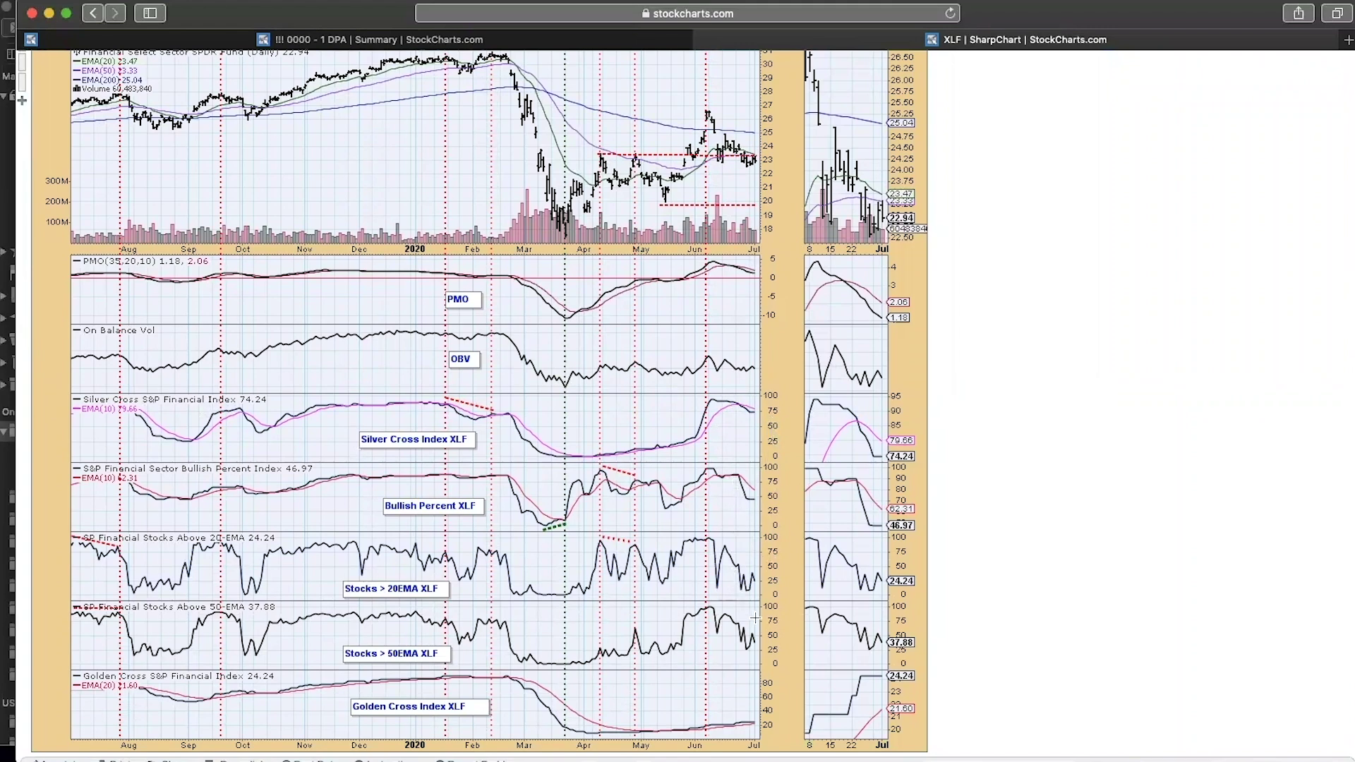
# Step: Finish checking the XLF Golden Cross panel, return to the toolbar and pick the Health Care XLV chart
pyautogui.scroll(1, 781, 614)
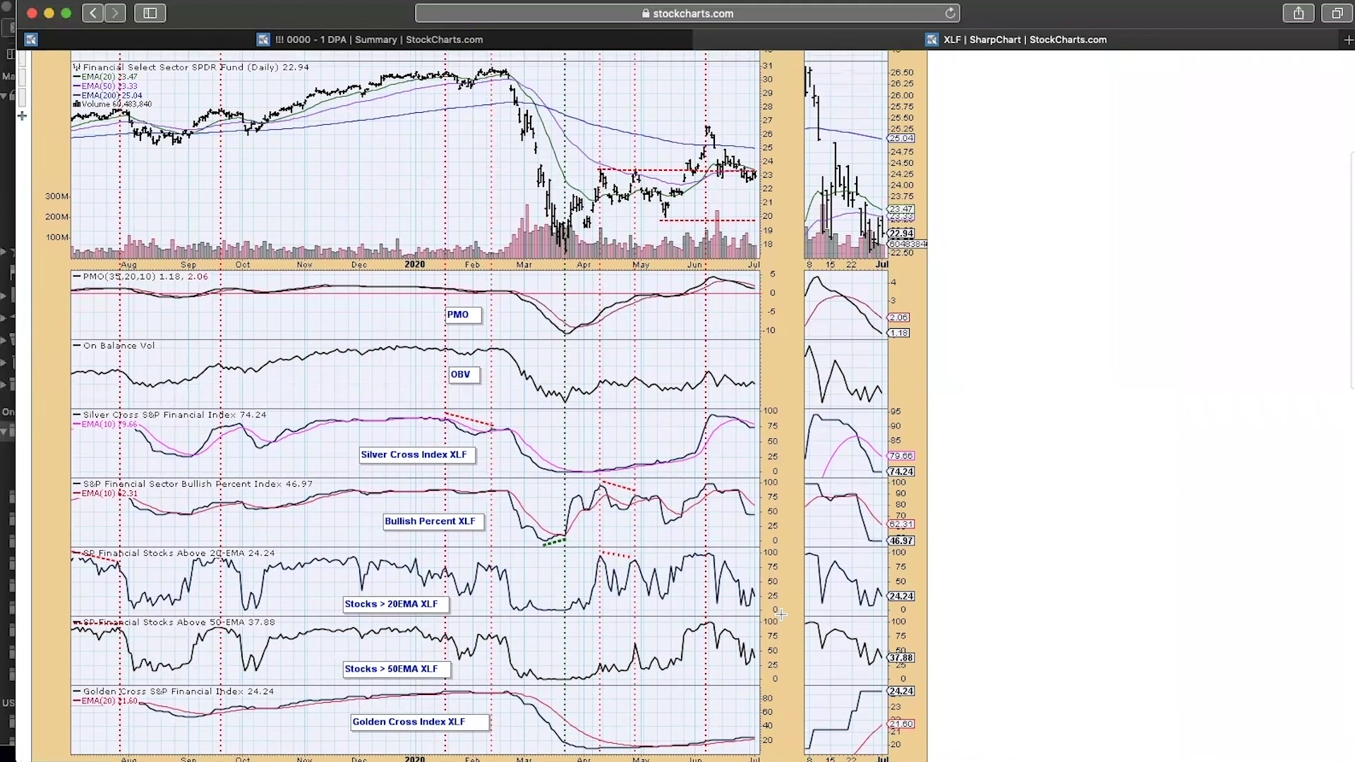
pyautogui.scroll(-2, 781, 615)
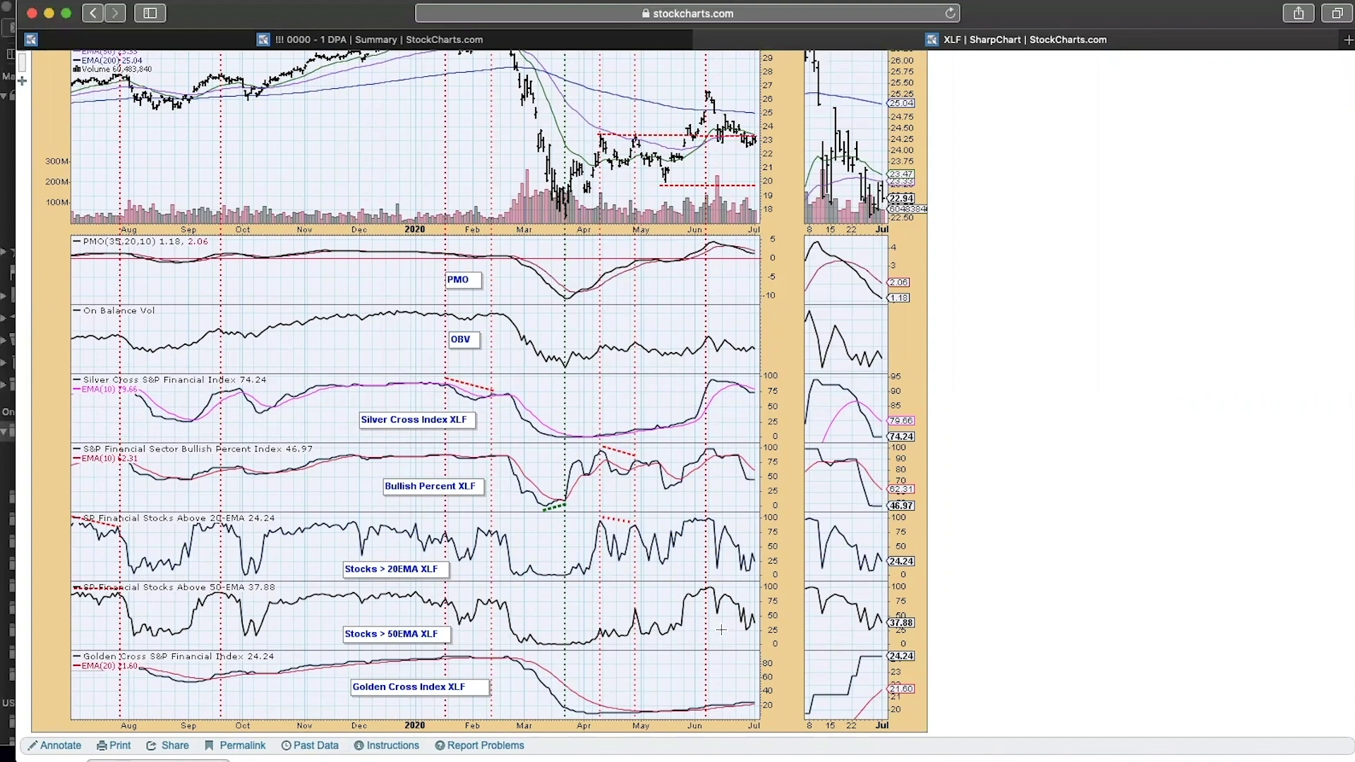
pyautogui.scroll(1, 721, 629)
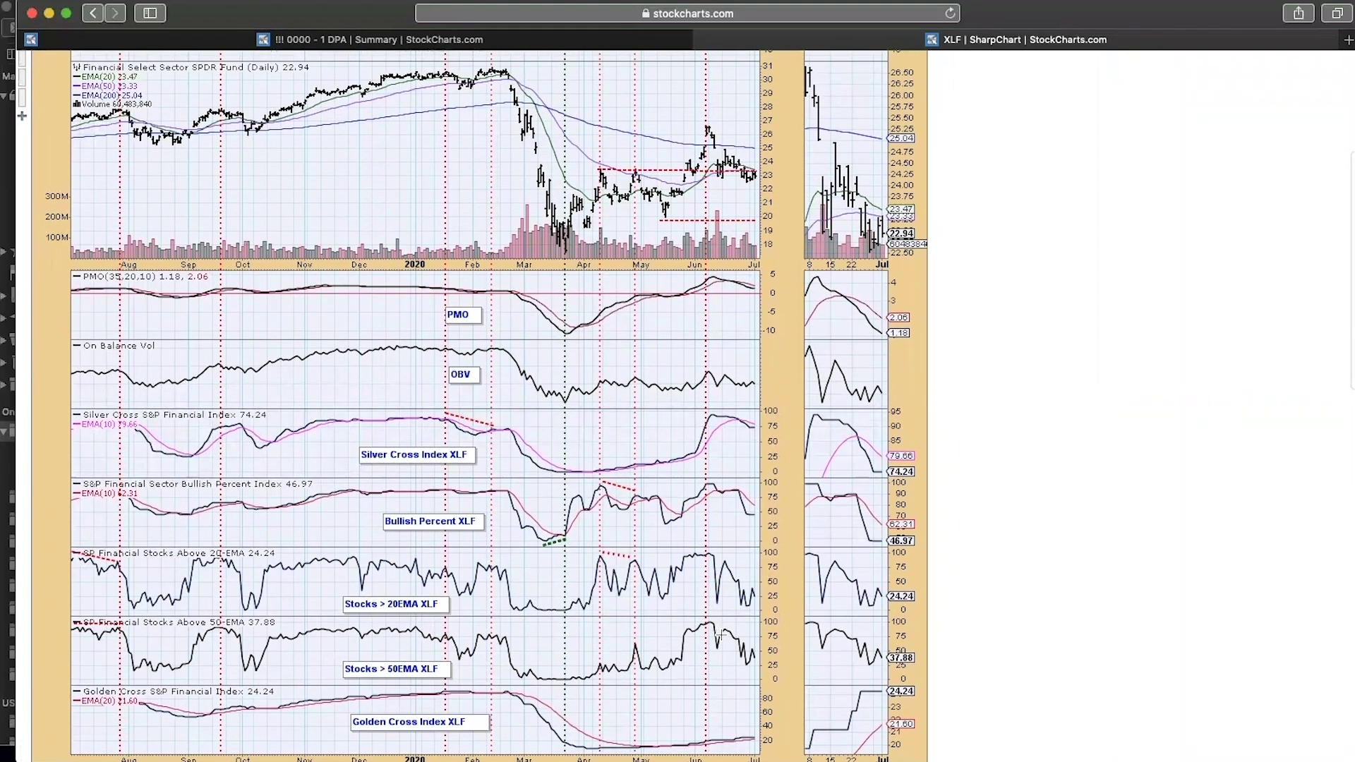
pyautogui.scroll(5, 612, 502)
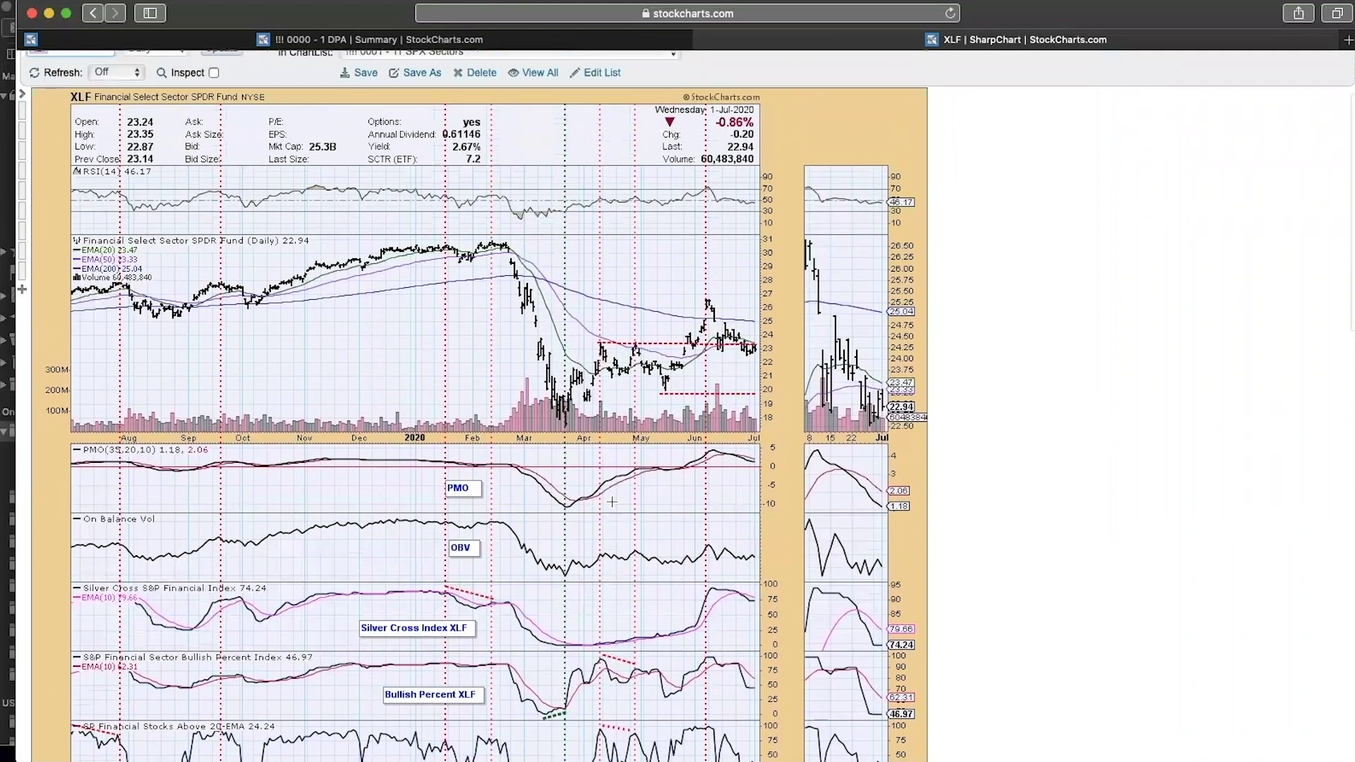
pyautogui.scroll(2, 497, 99)
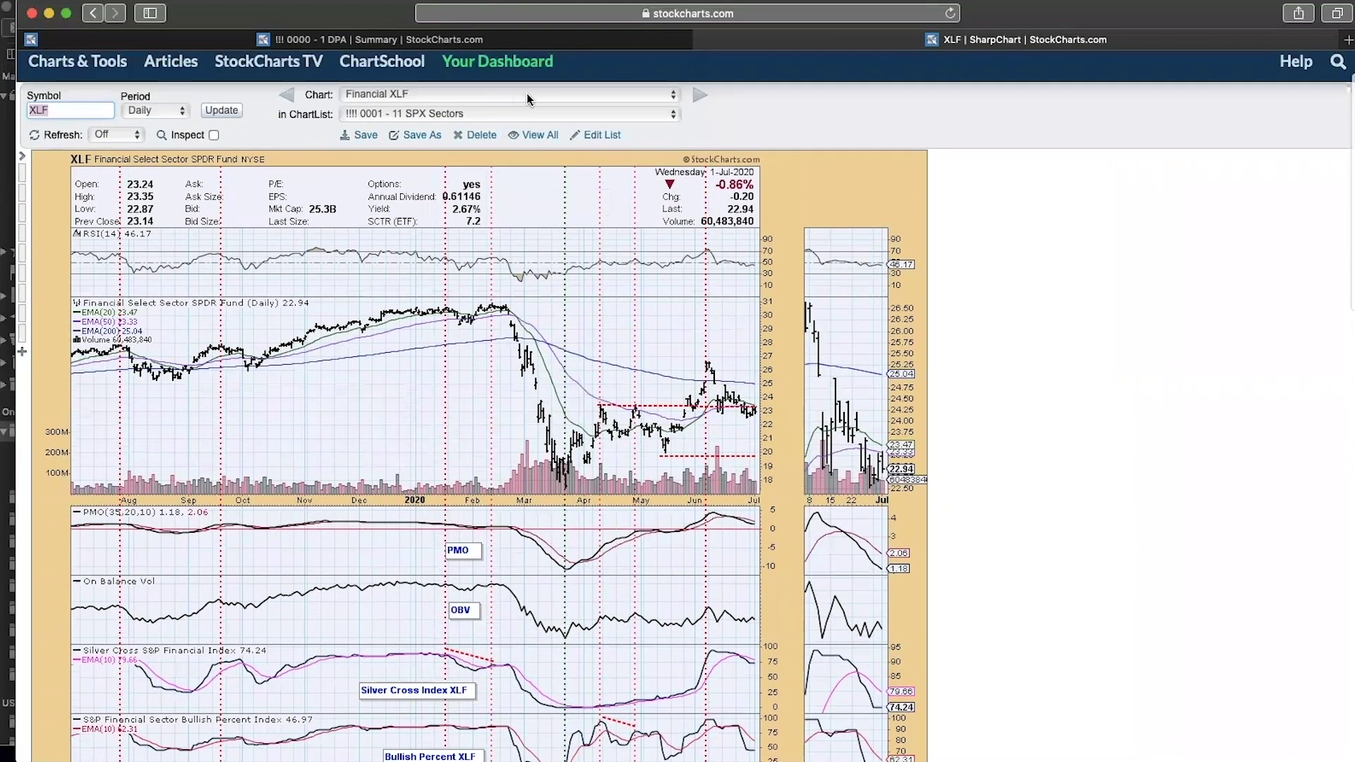
pyautogui.click(526, 93)
# Step: Load the daily Health Care XLV chart from the SPX Sectors list
pyautogui.click(529, 109)
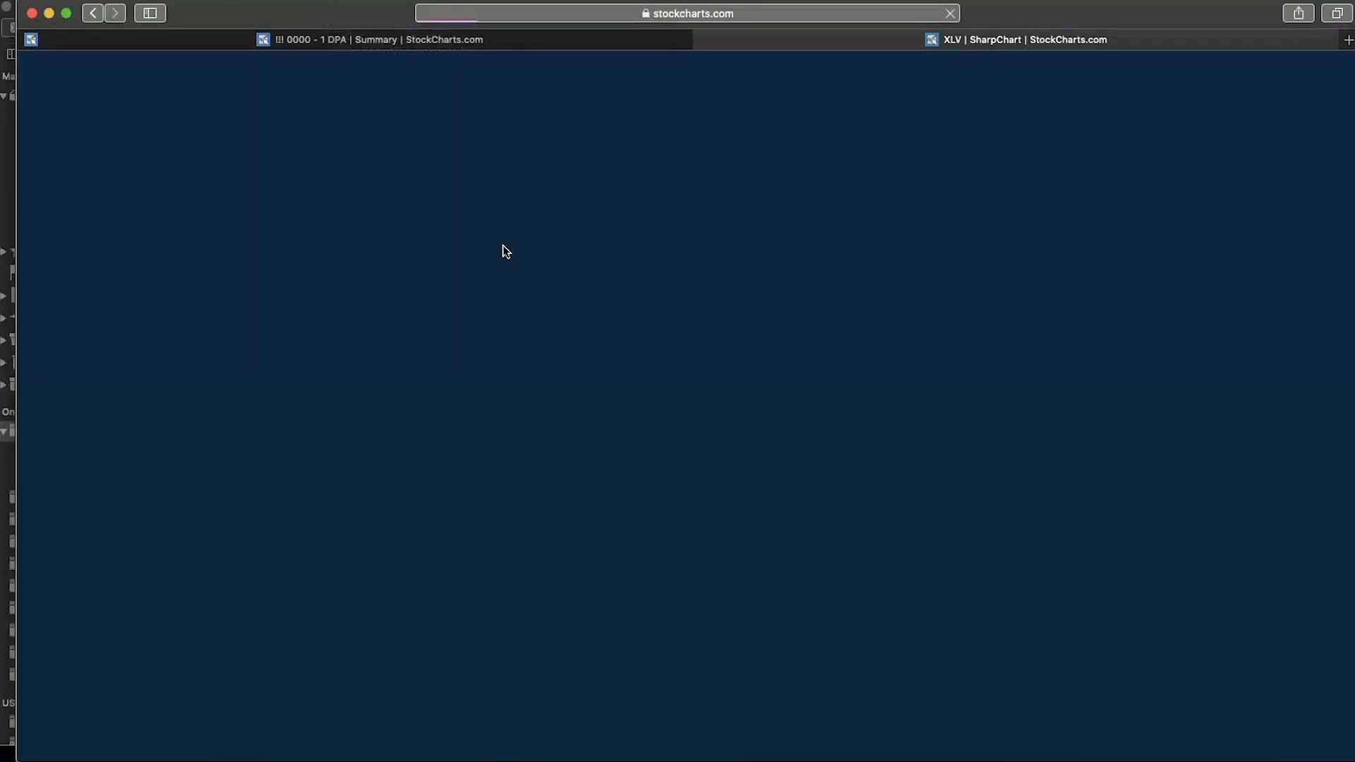
pyautogui.scroll(-4, 656, 243)
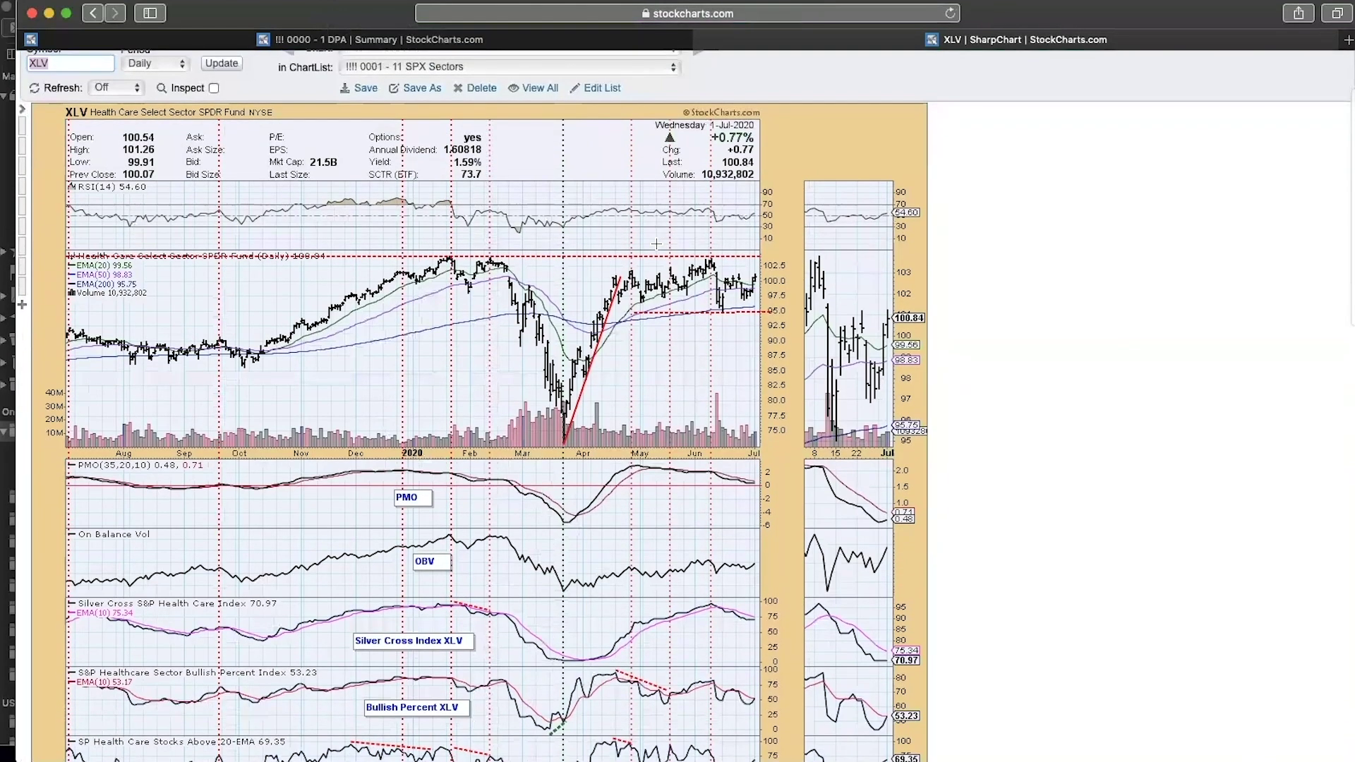
pyautogui.scroll(-1, 656, 251)
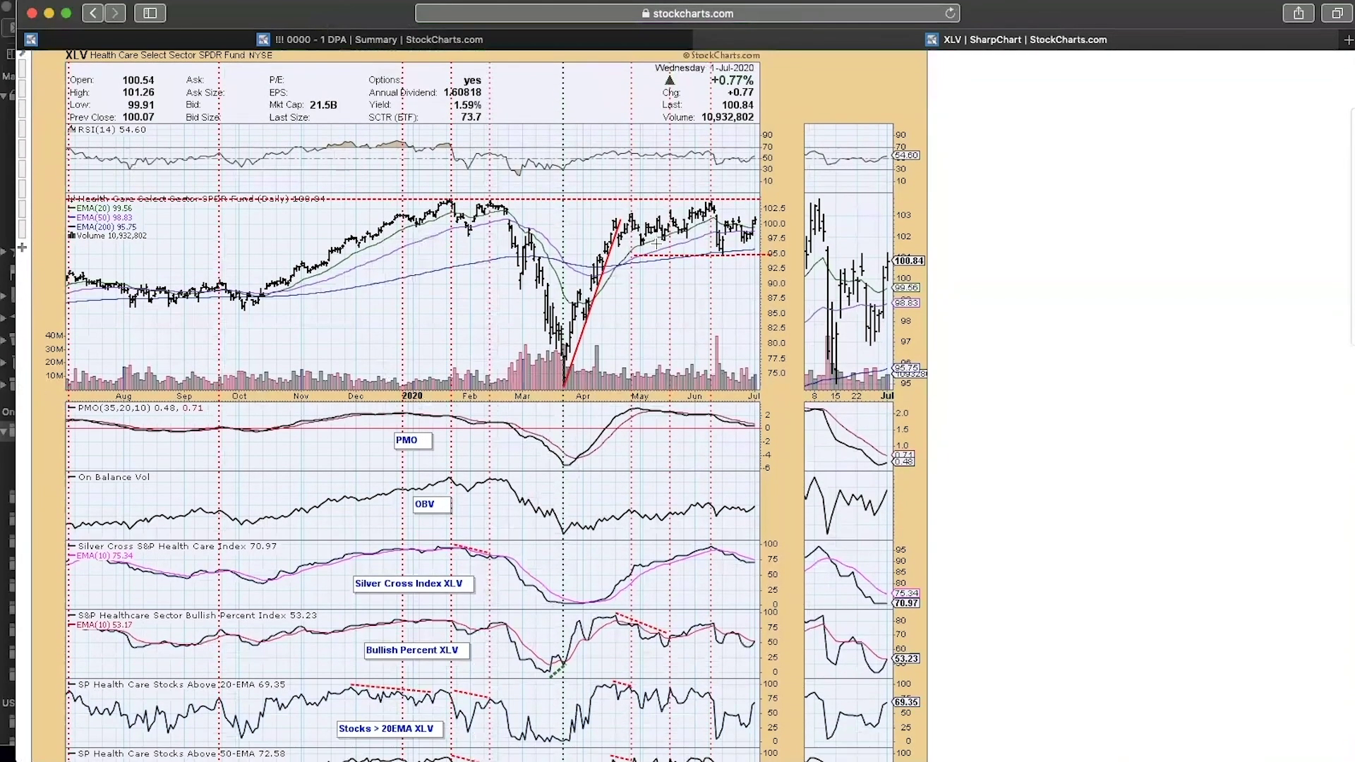
pyautogui.scroll(1, 656, 243)
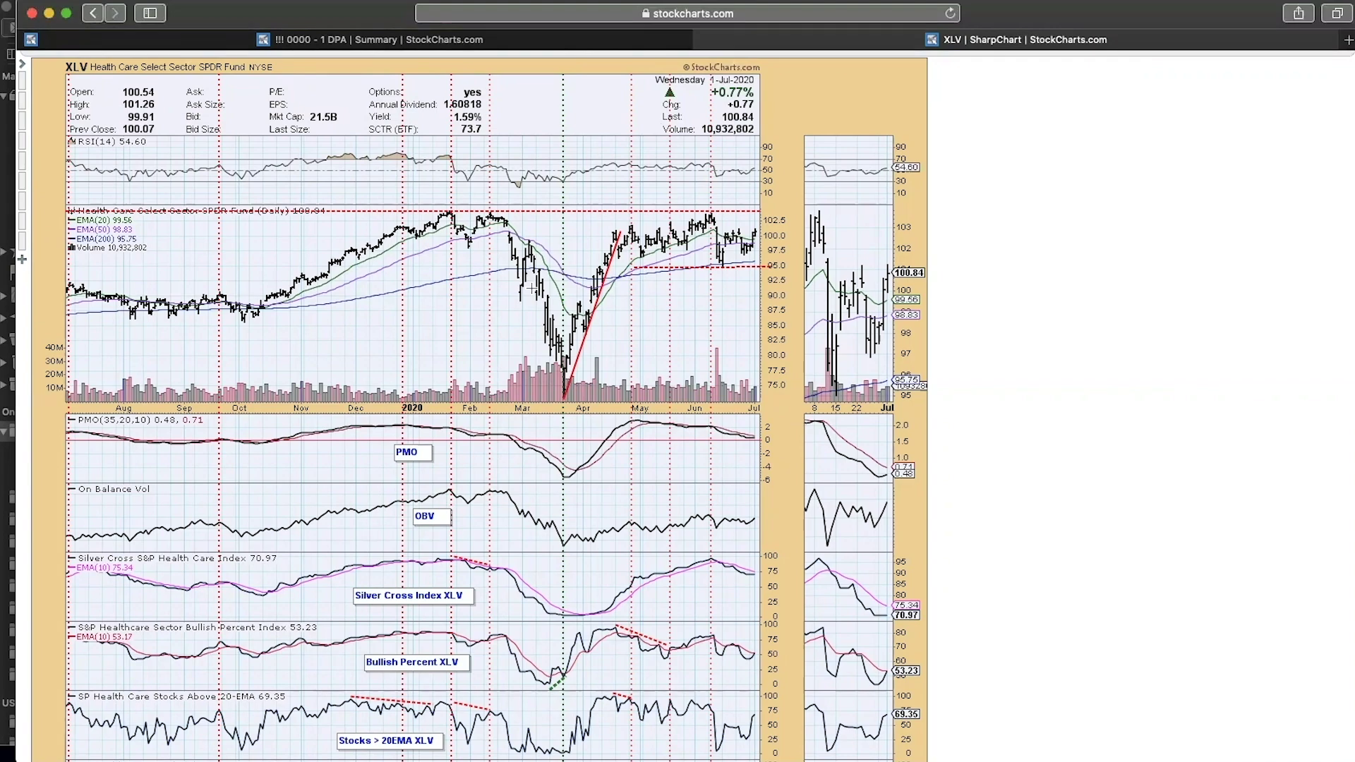
# Step: Scroll through the XLV RSI, PMO, OBV and breadth panels, then bring up the sector chart list
pyautogui.scroll(-3, 531, 288)
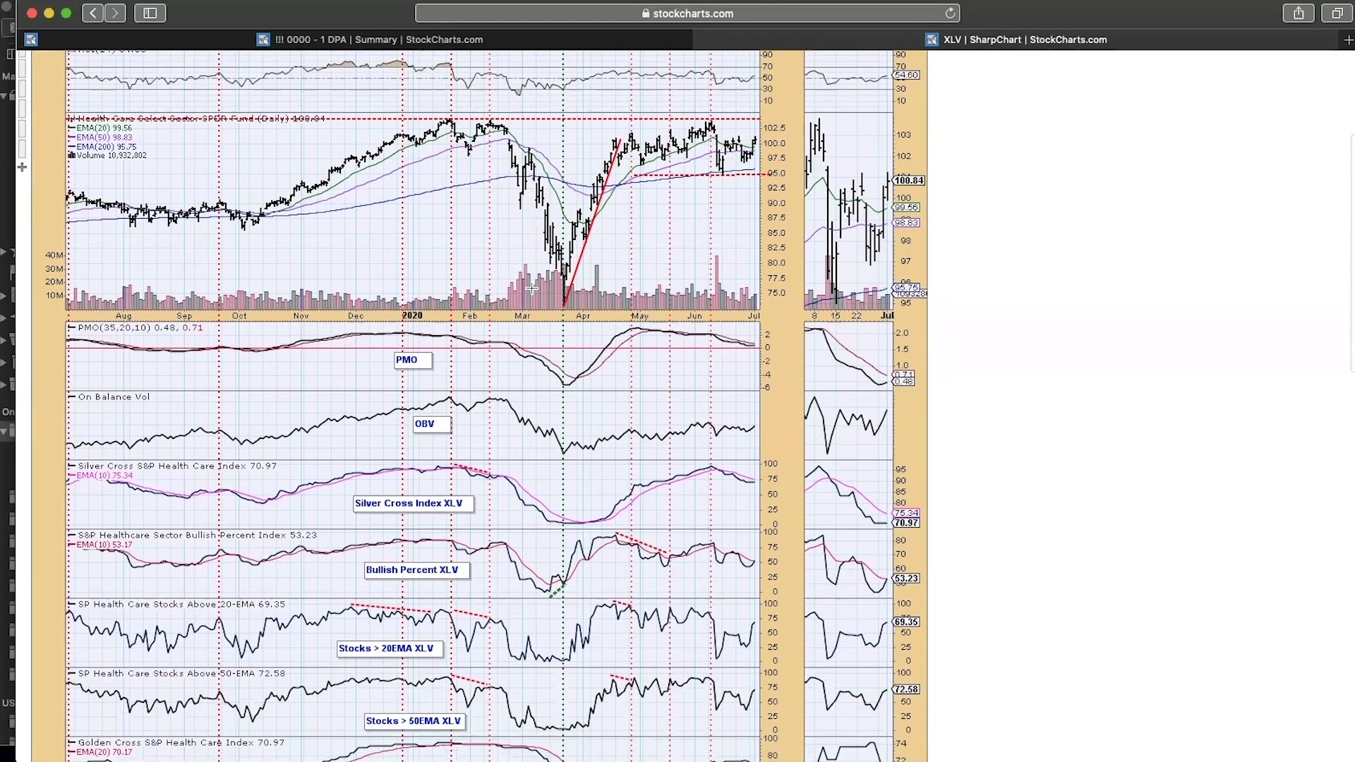
pyautogui.scroll(-3, 532, 287)
pyautogui.scroll(2, 531, 288)
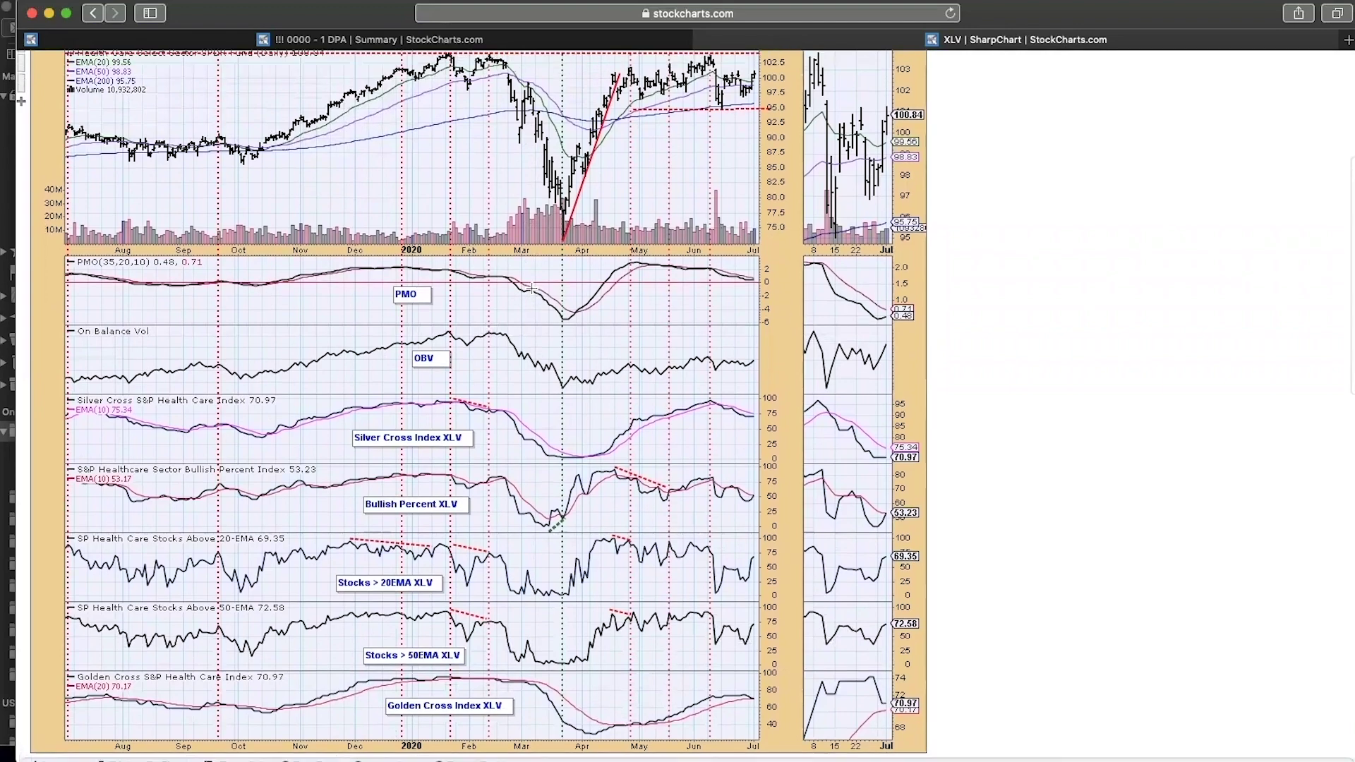
pyautogui.scroll(8, 531, 288)
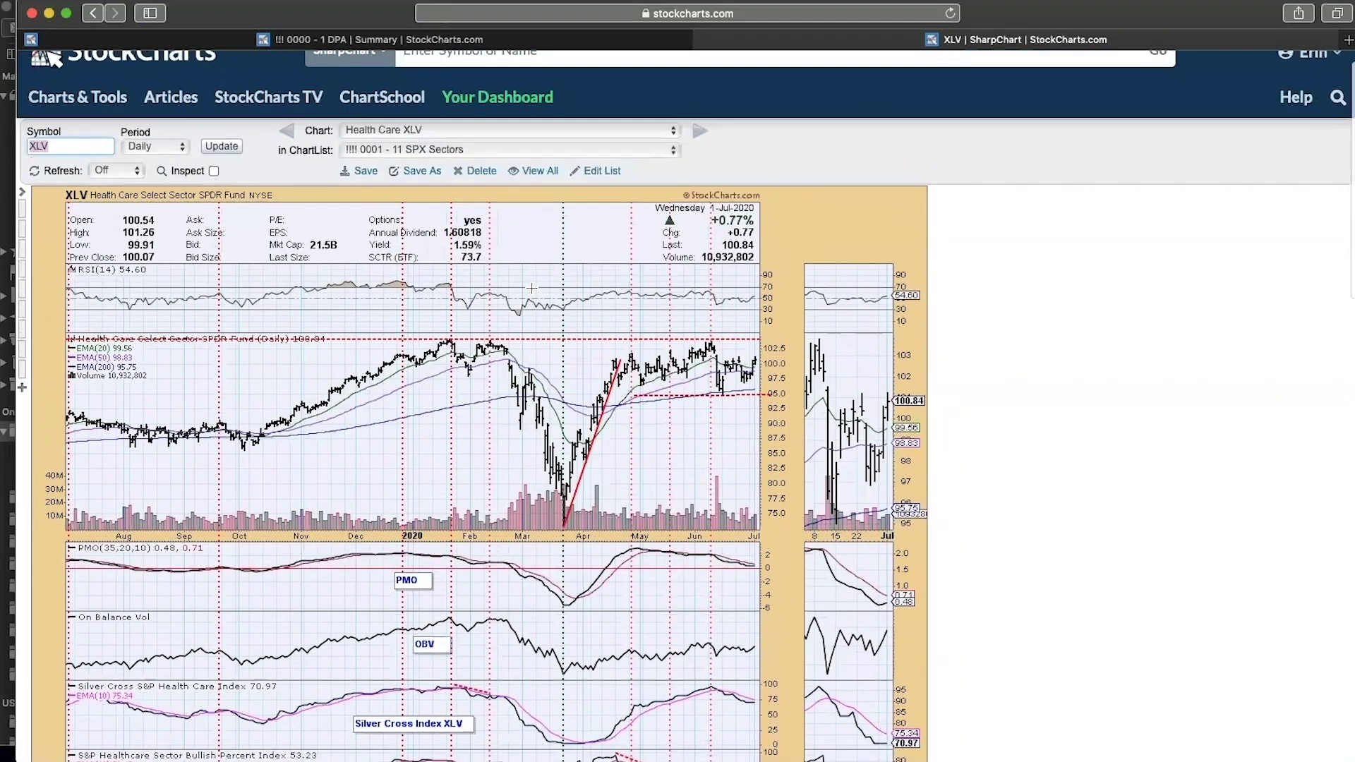
pyautogui.scroll(-3, 531, 288)
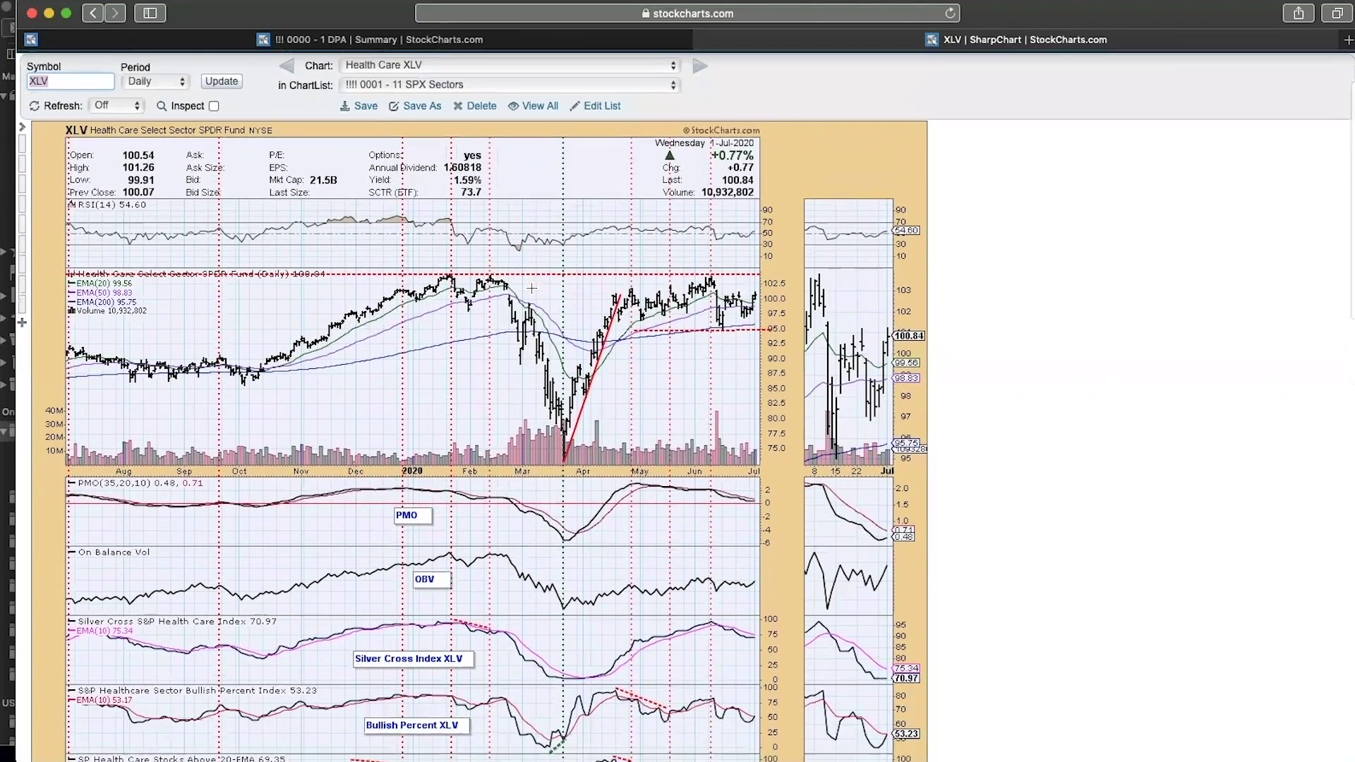
pyautogui.scroll(-1, 531, 287)
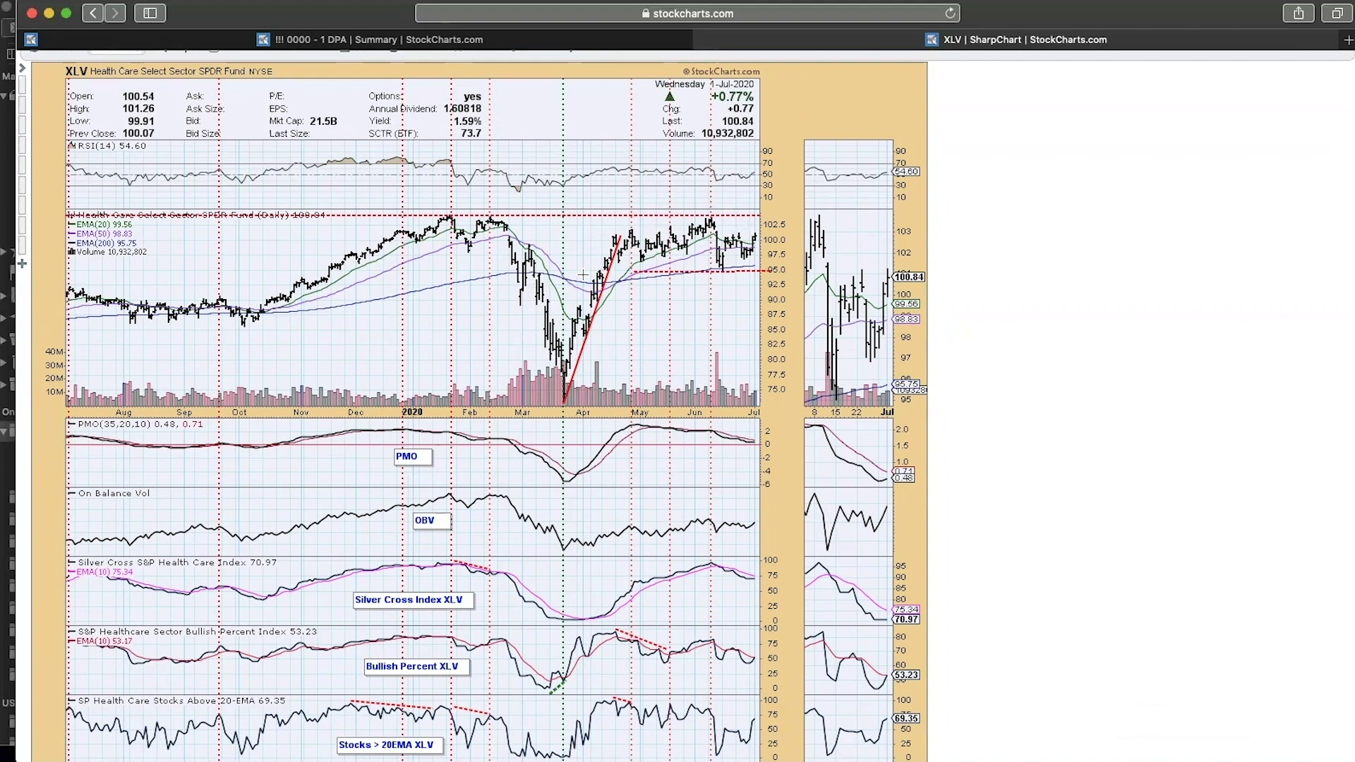
pyautogui.scroll(3, 466, 203)
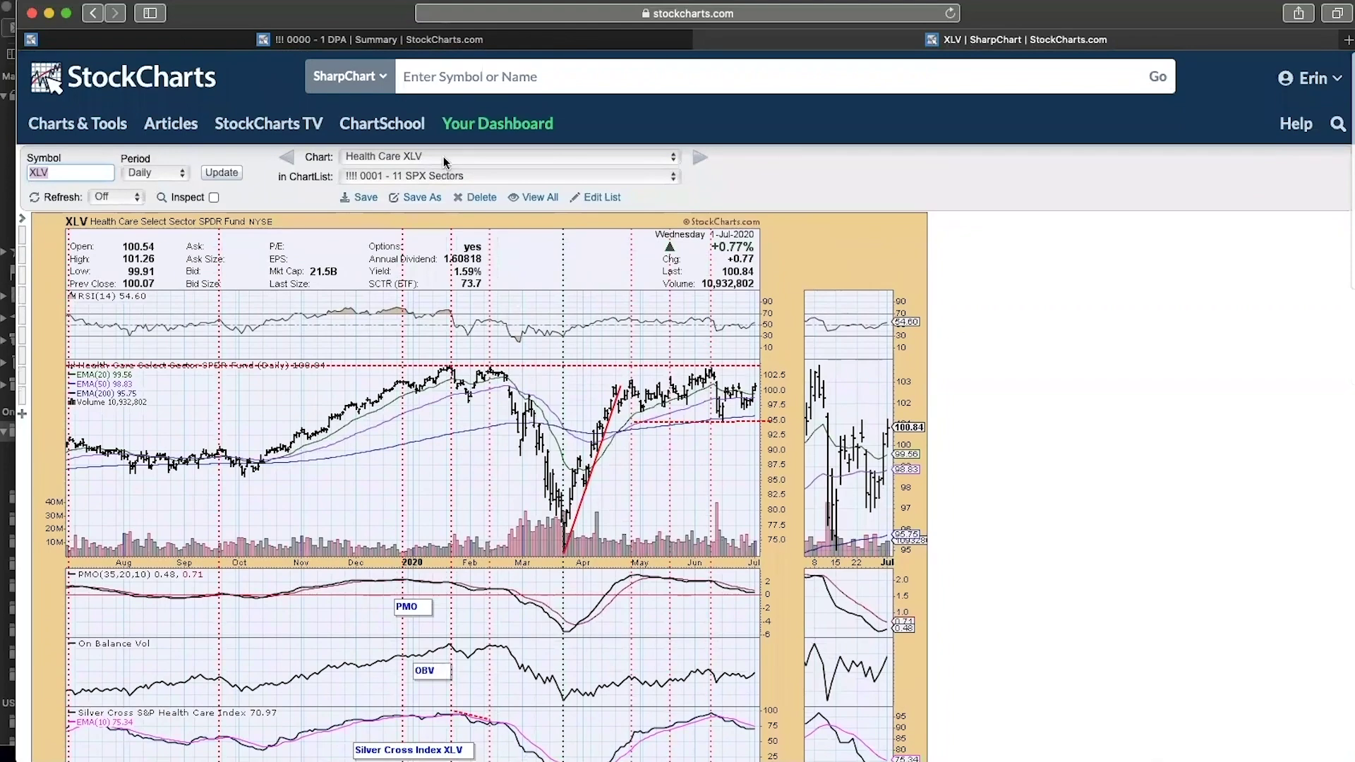
pyautogui.click(443, 157)
# Step: Load the daily Industrials XLI chart and scroll through its PMO, OBV and breadth panels and back
pyautogui.click(443, 174)
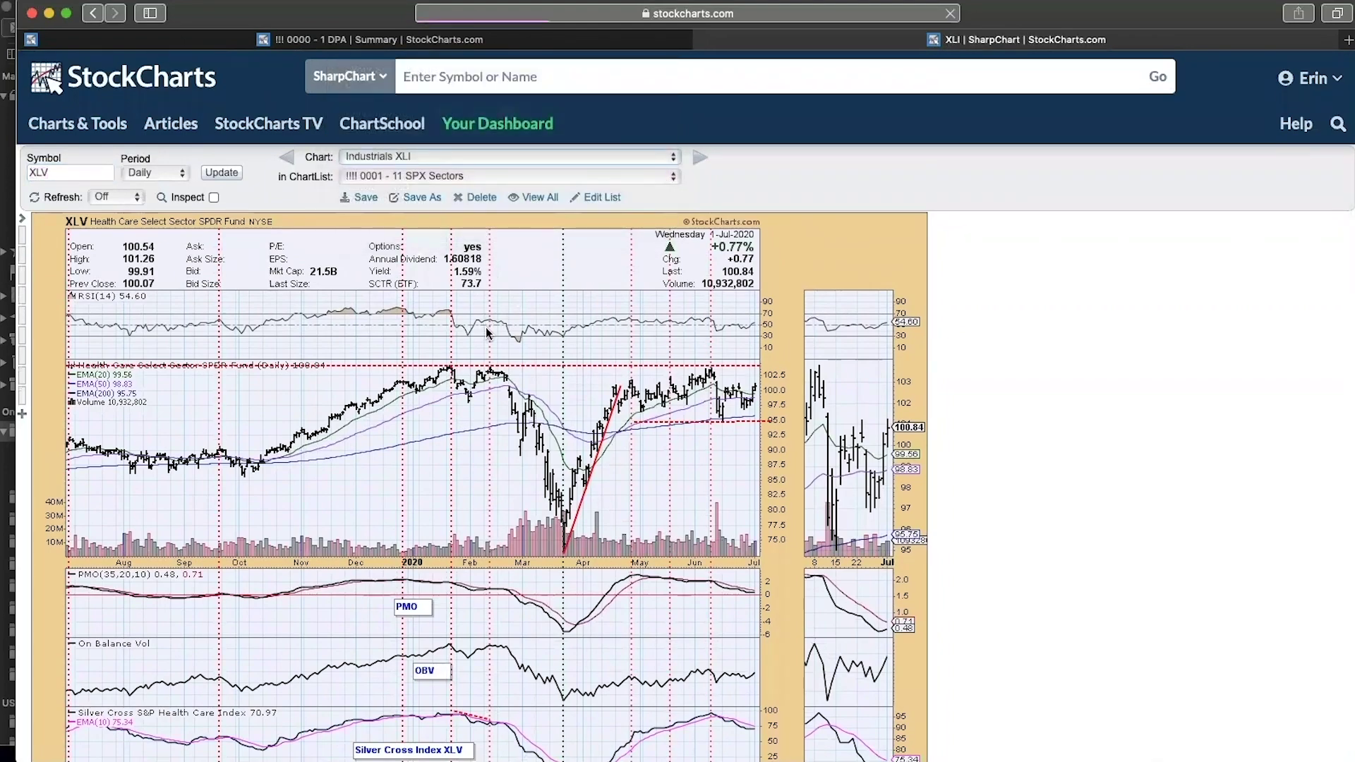
pyautogui.scroll(-3, 486, 327)
pyautogui.scroll(-2, 486, 328)
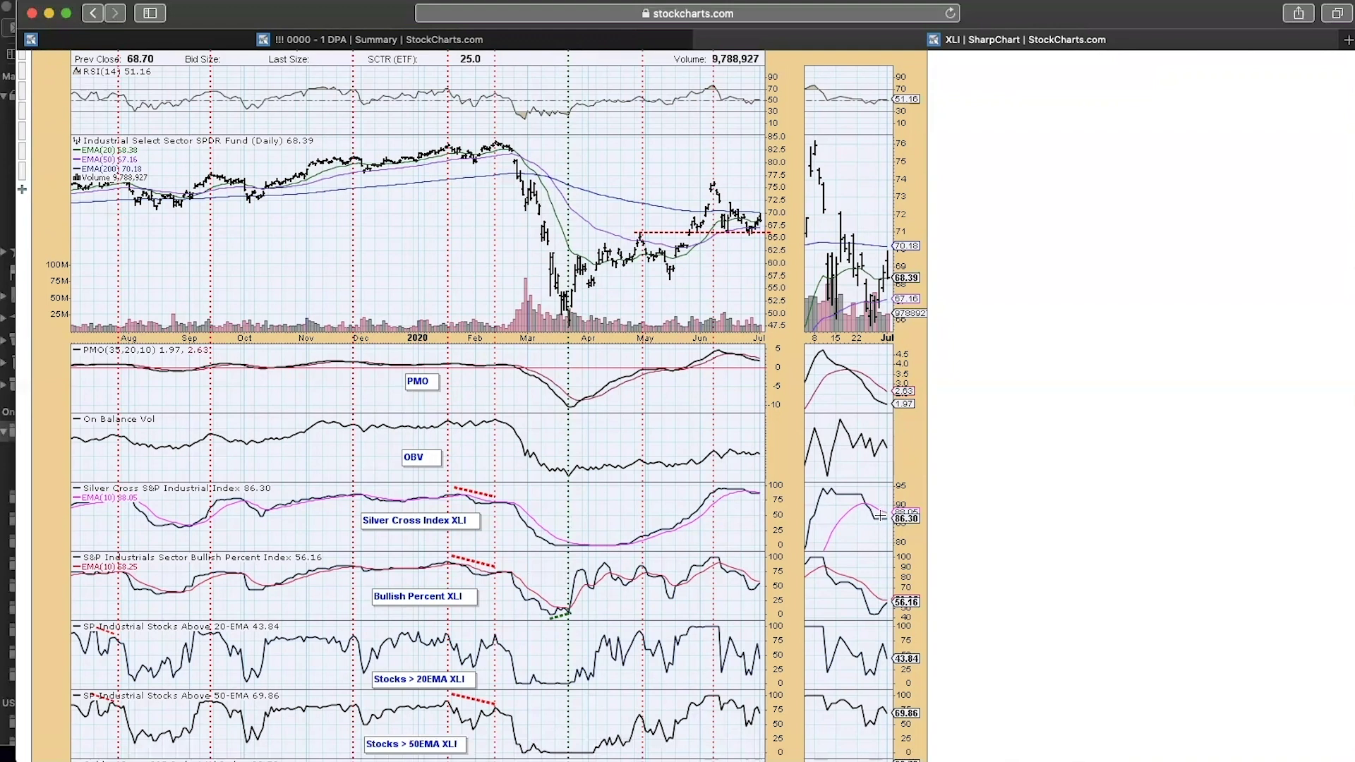
pyautogui.scroll(-1, 881, 517)
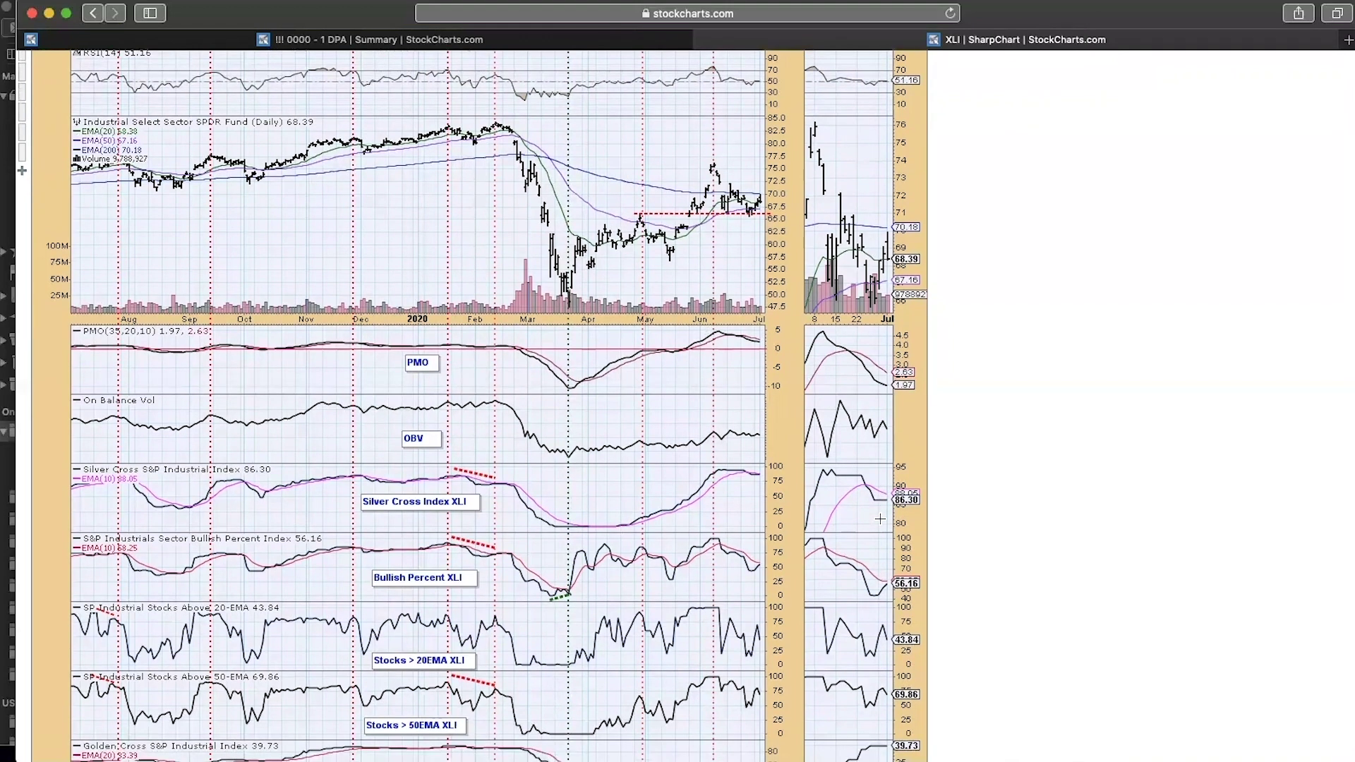
pyautogui.scroll(-3, 880, 518)
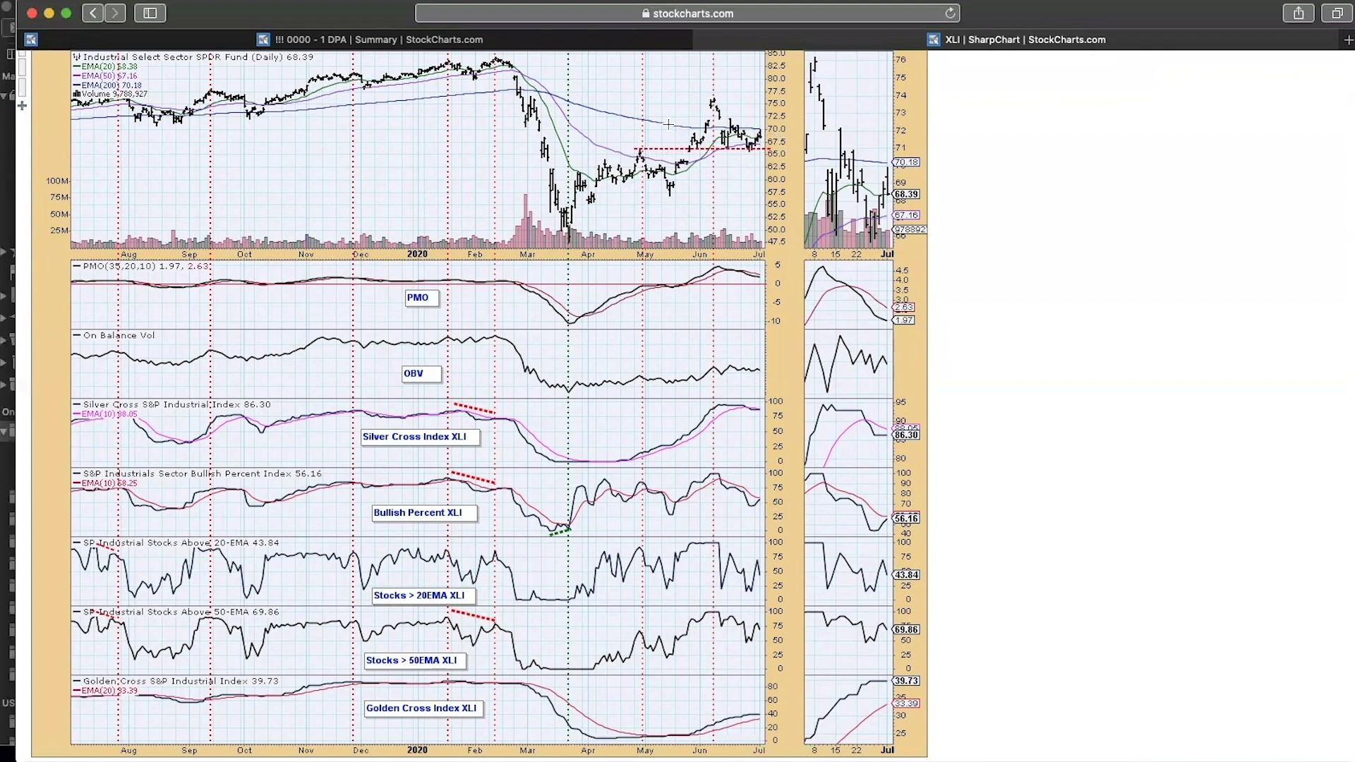
pyautogui.scroll(5, 770, 169)
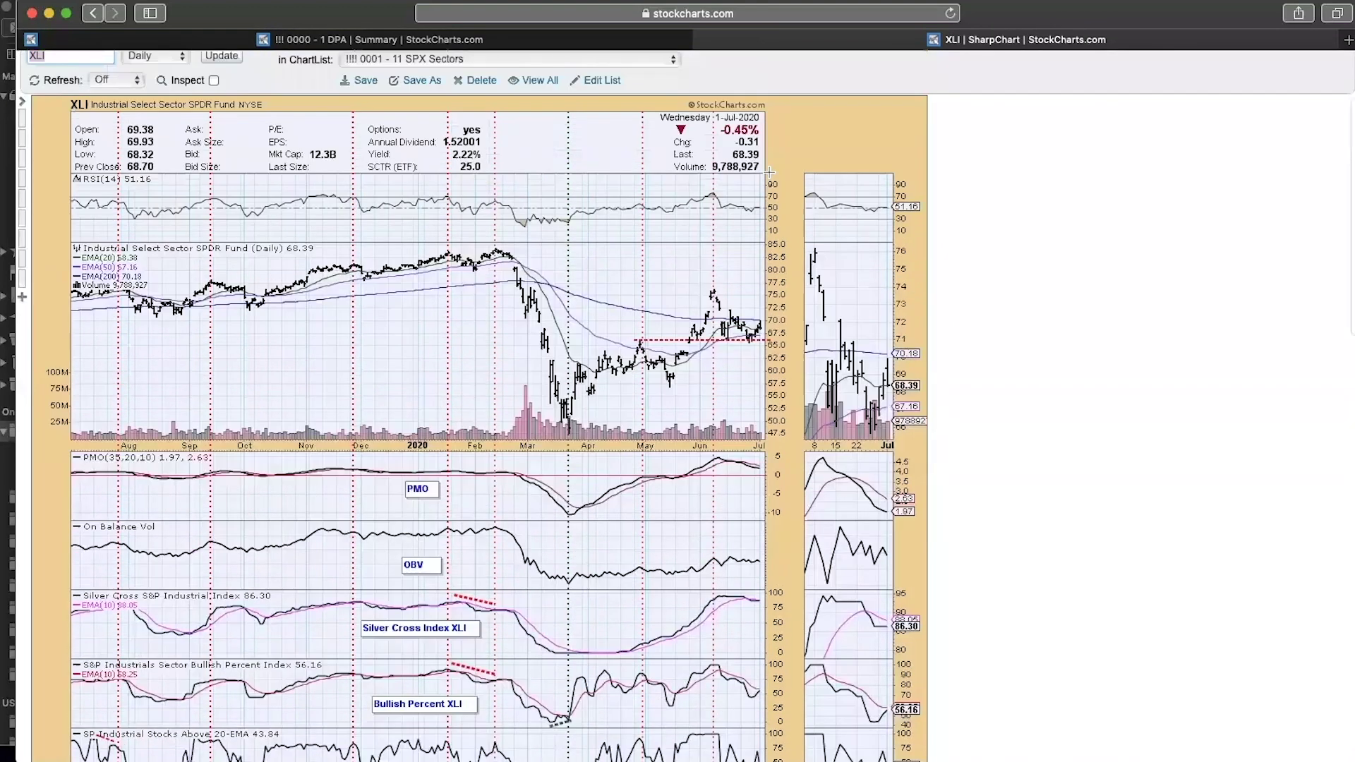
# Step: Show Industrials XLI in the DP Weekly style, then as a 20-year DP Monthly chart with PMO
pyautogui.click(22, 174)
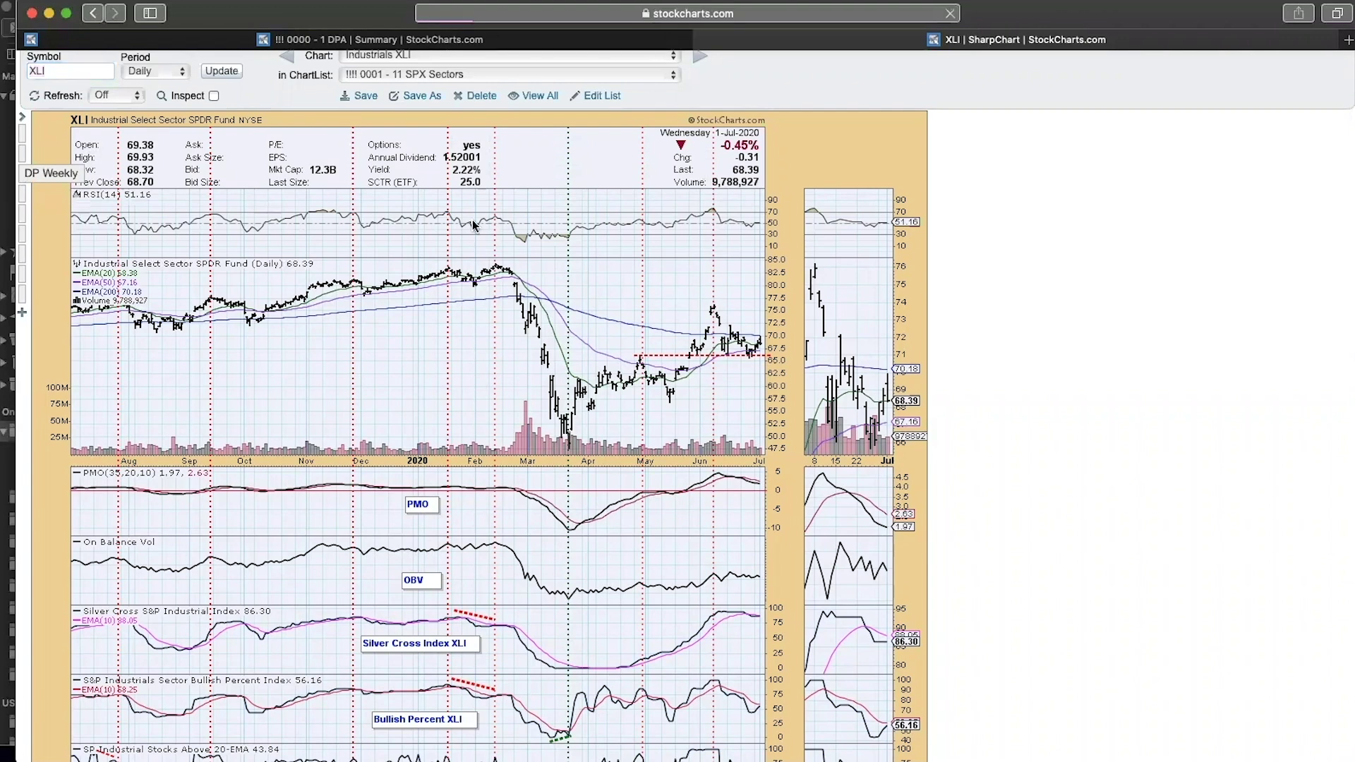
pyautogui.scroll(-2, 478, 220)
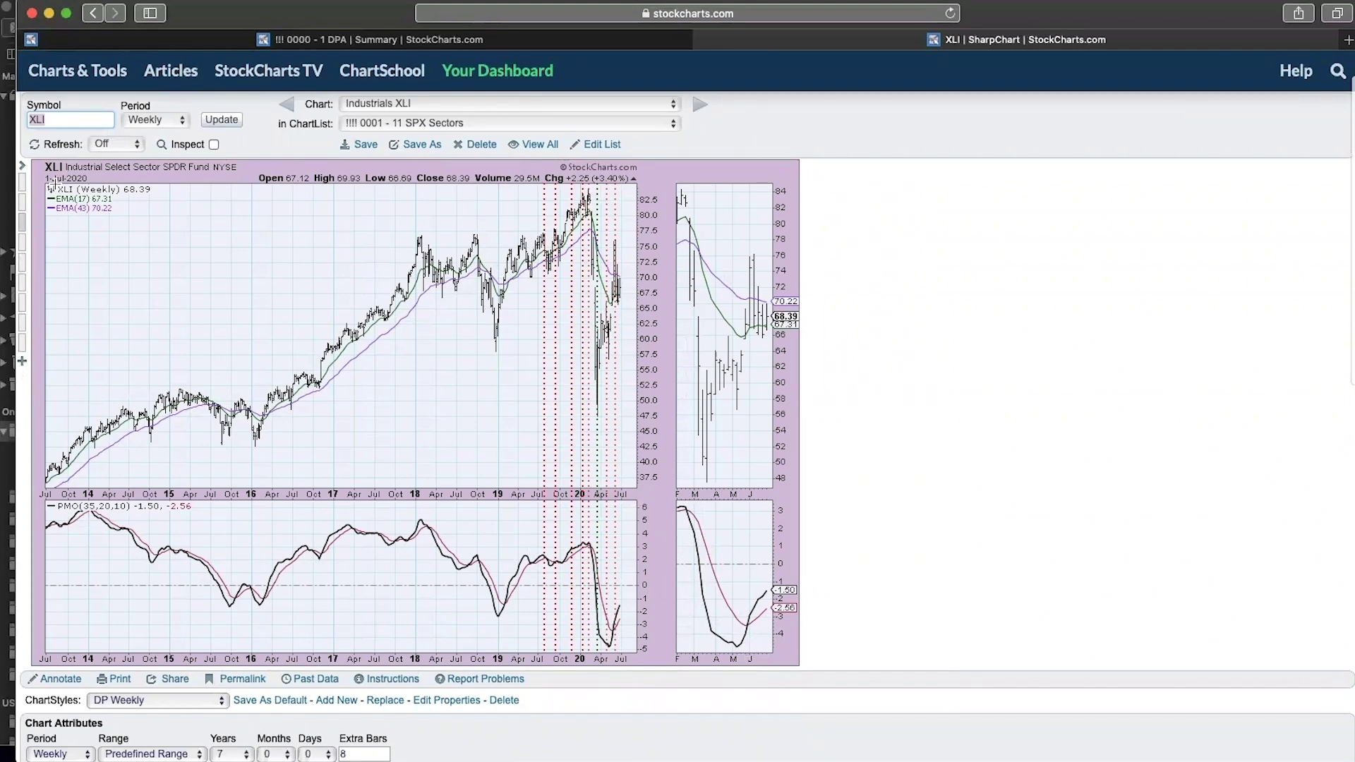
pyautogui.click(22, 242)
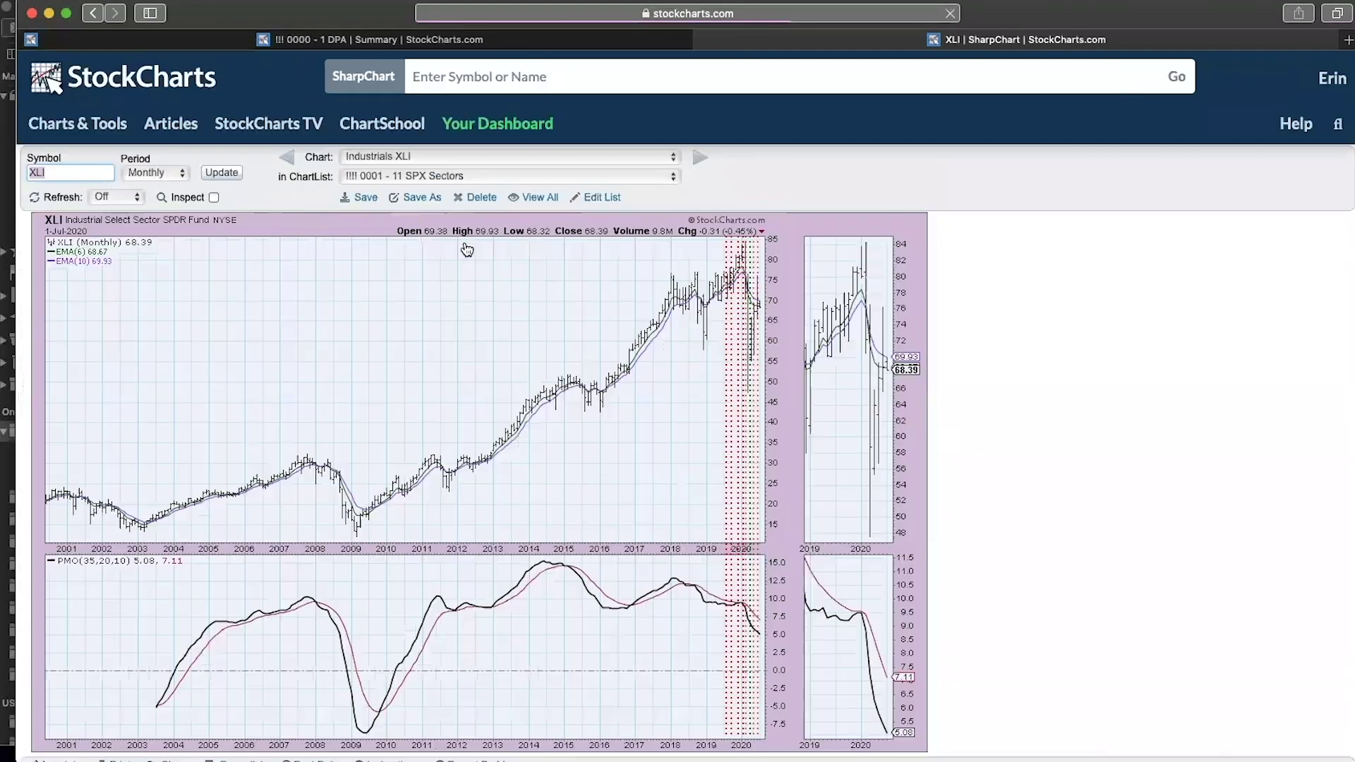
pyautogui.scroll(-2, 601, 467)
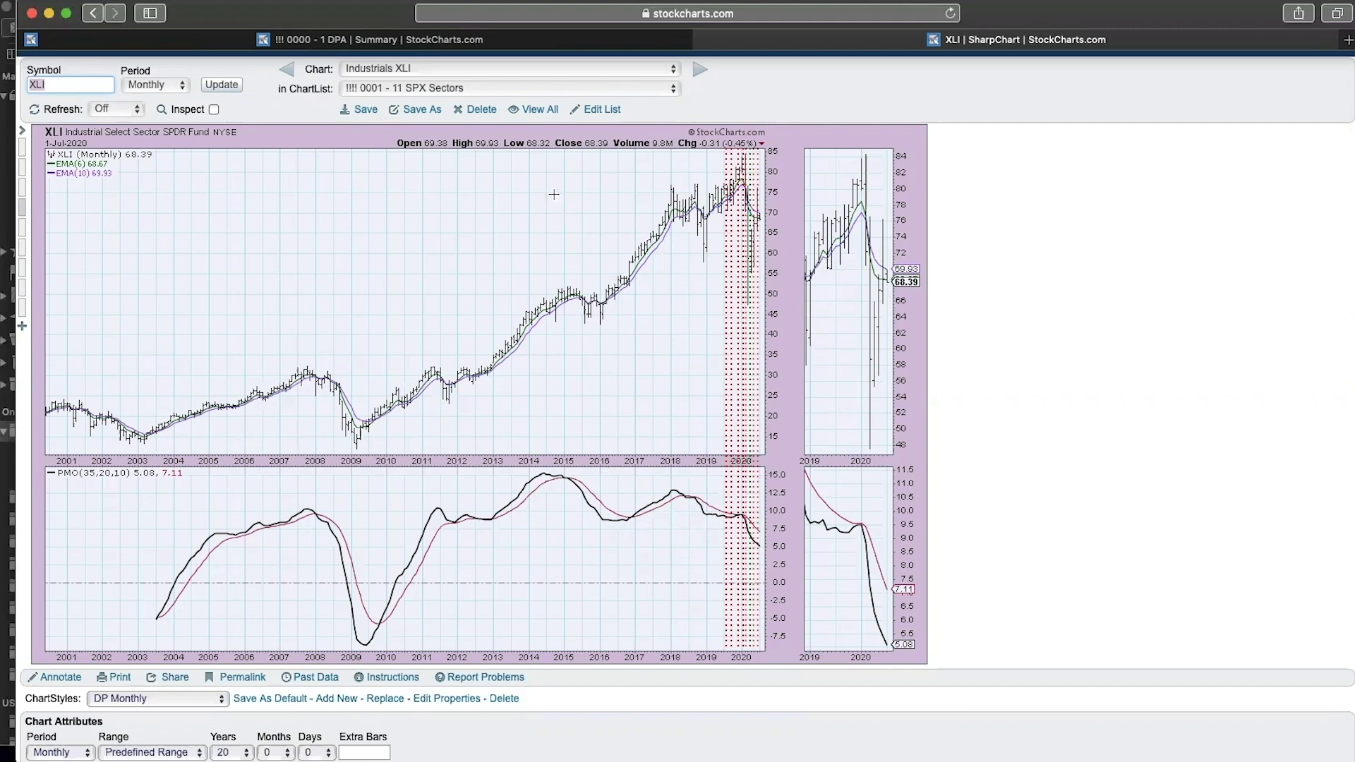
pyautogui.click(497, 66)
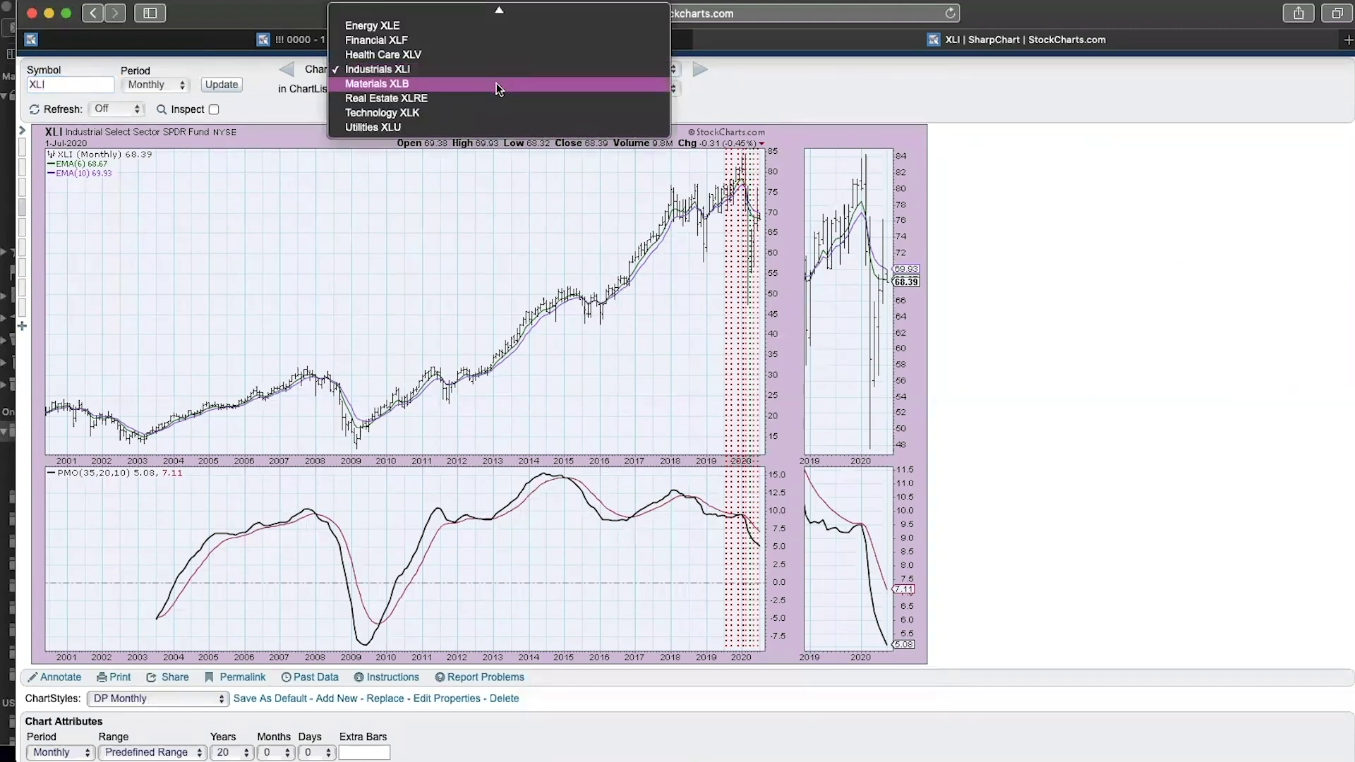
# Step: Load the daily Materials XLB chart and scroll through its PMO, OBV, breadth and Golden Cross panels
pyautogui.click(497, 82)
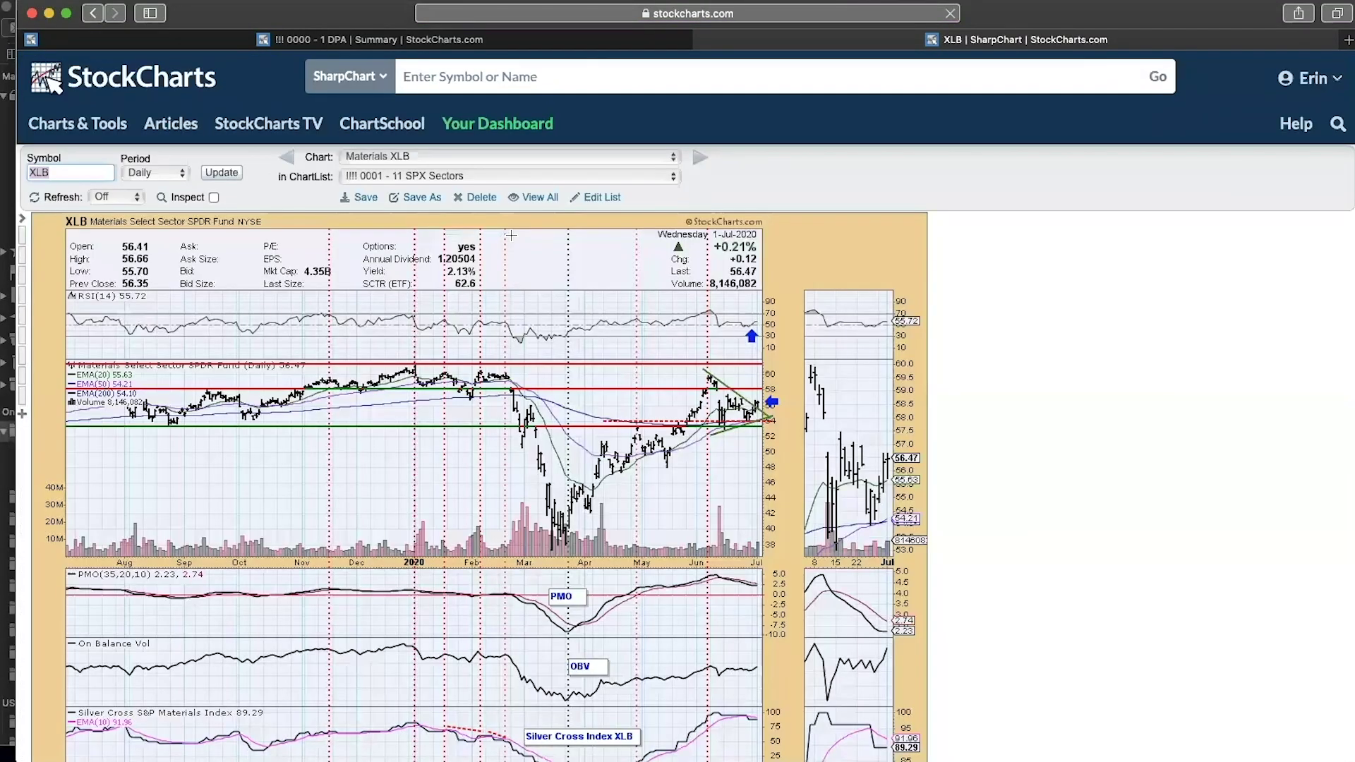
pyautogui.scroll(-5, 536, 261)
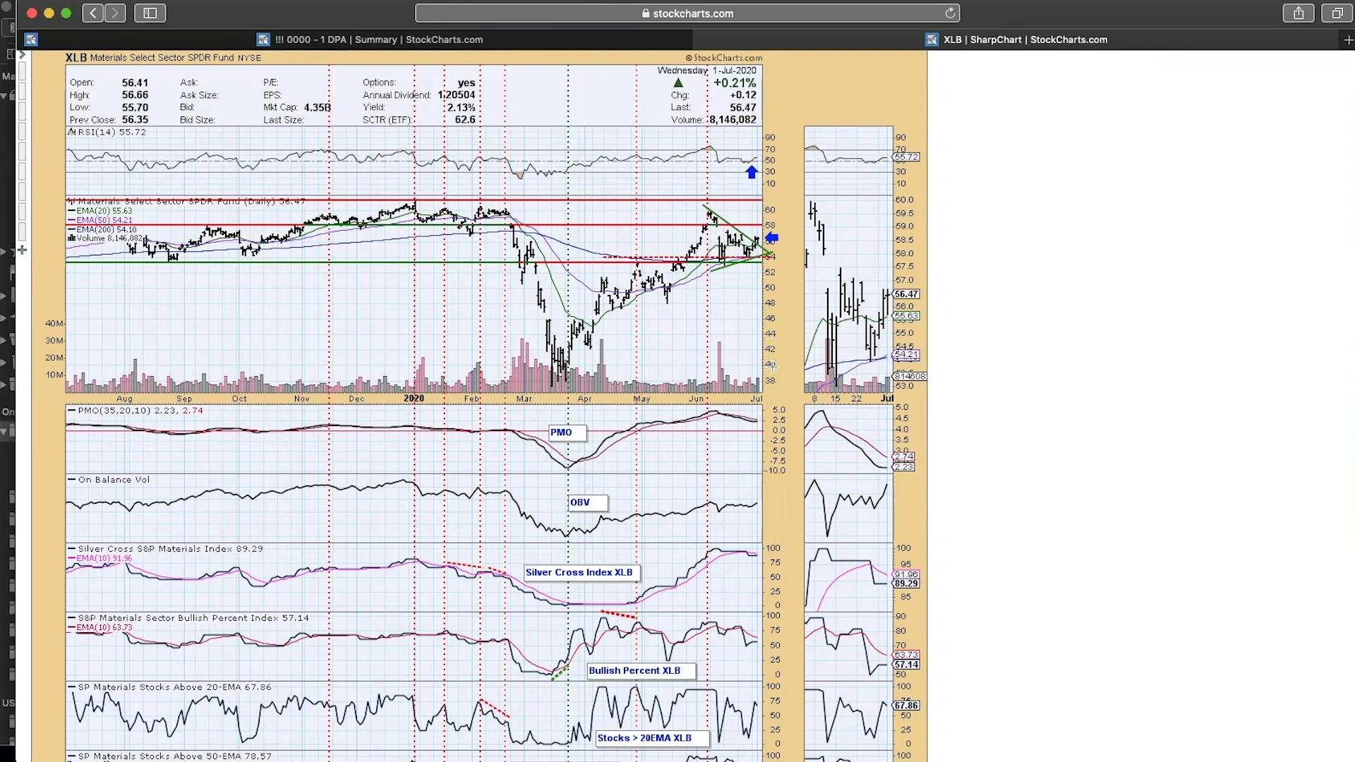
pyautogui.scroll(-2, 772, 366)
pyautogui.scroll(-4, 772, 366)
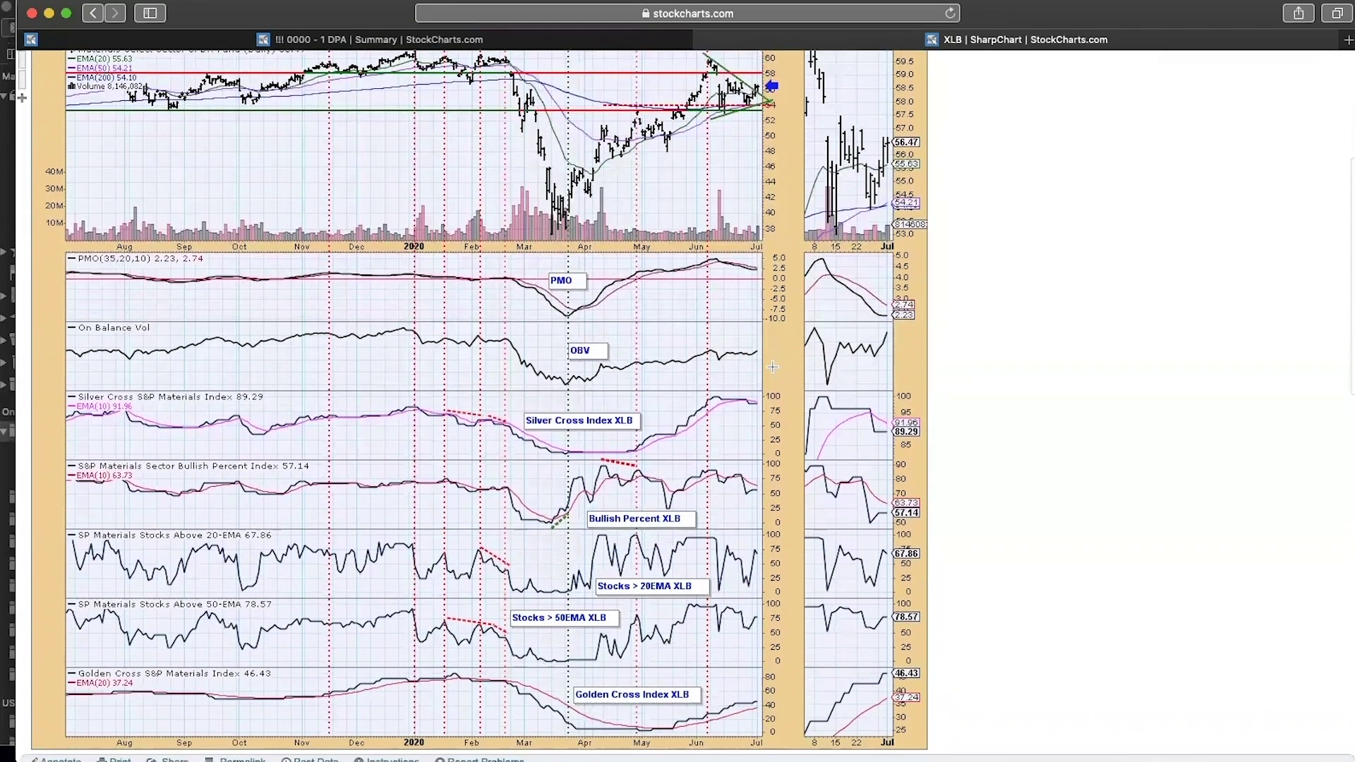
pyautogui.scroll(2, 773, 366)
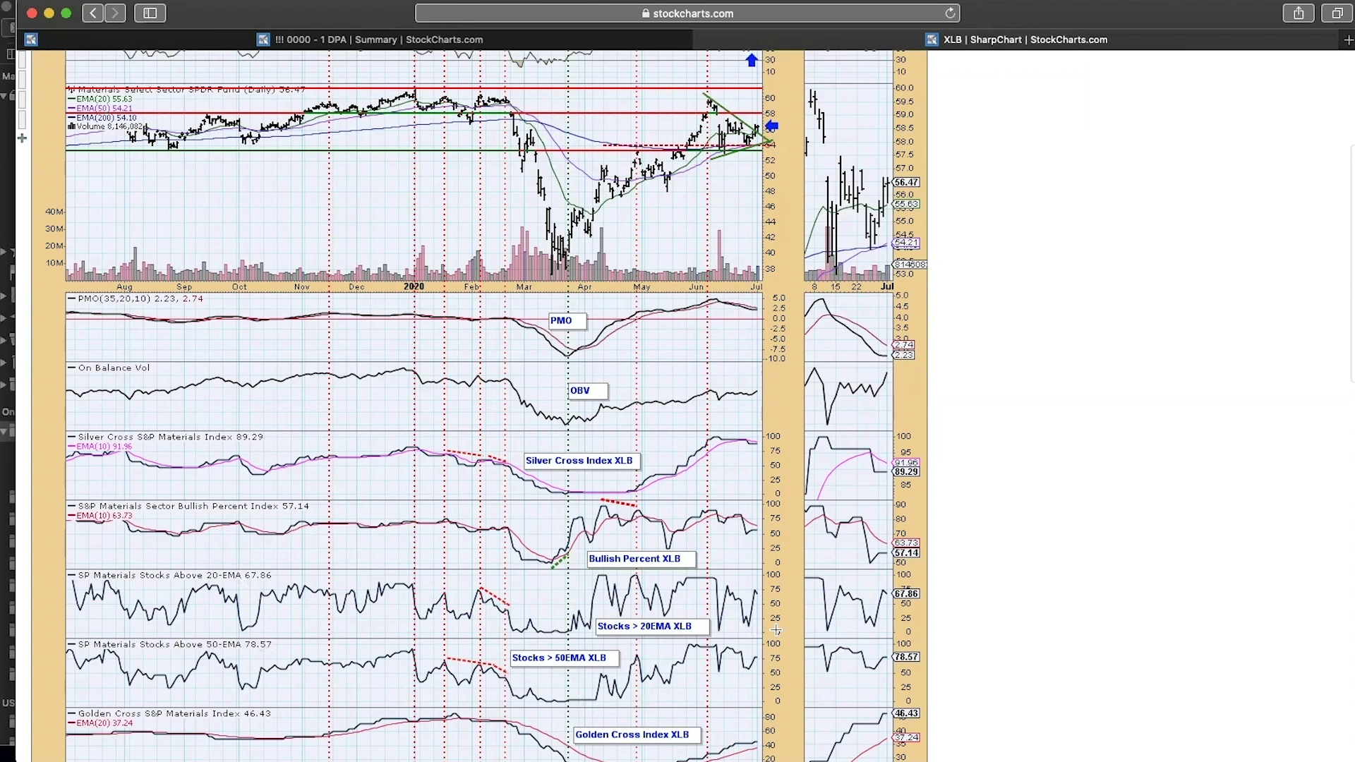
pyautogui.scroll(-2, 776, 630)
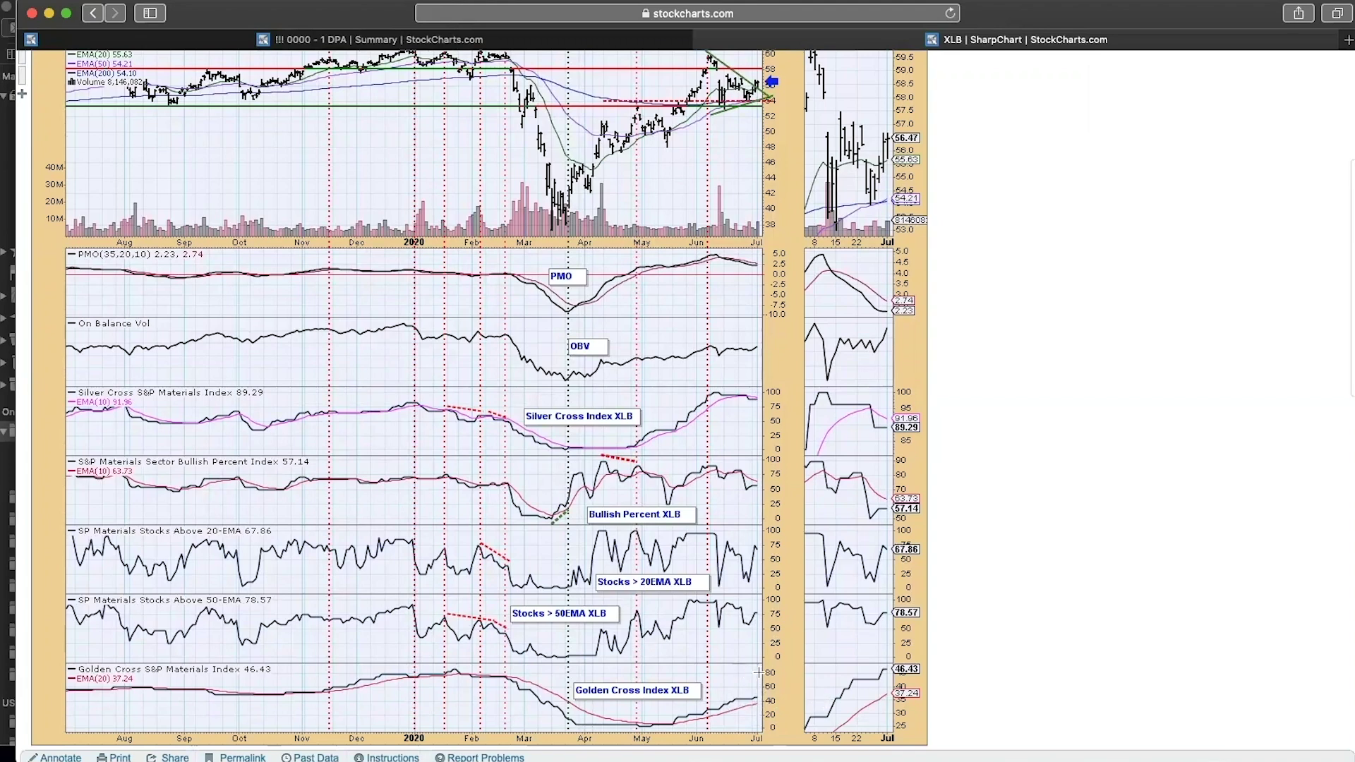
pyautogui.scroll(5, 756, 672)
pyautogui.scroll(4, 497, 63)
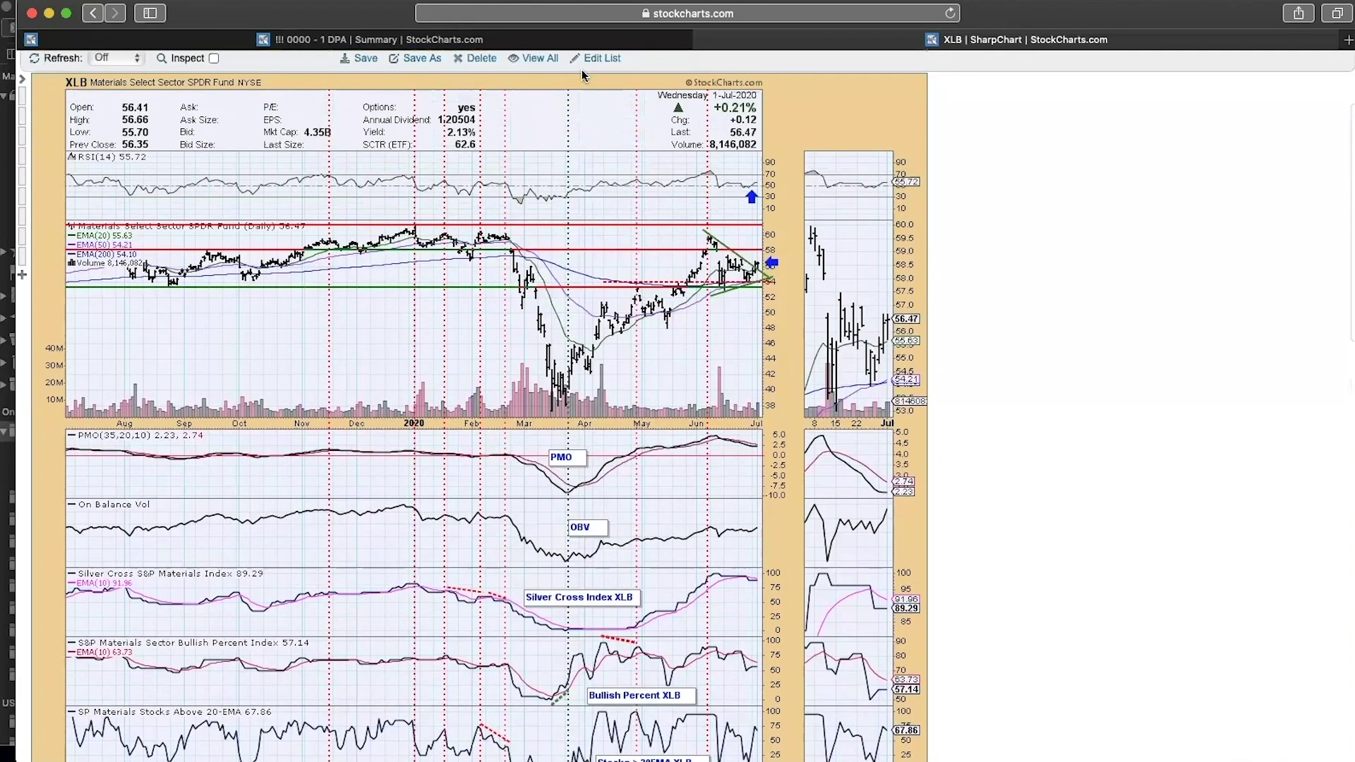
# Step: Load the Real Estate XLRE chart and view it in the DP Weekly style
pyautogui.click(499, 87)
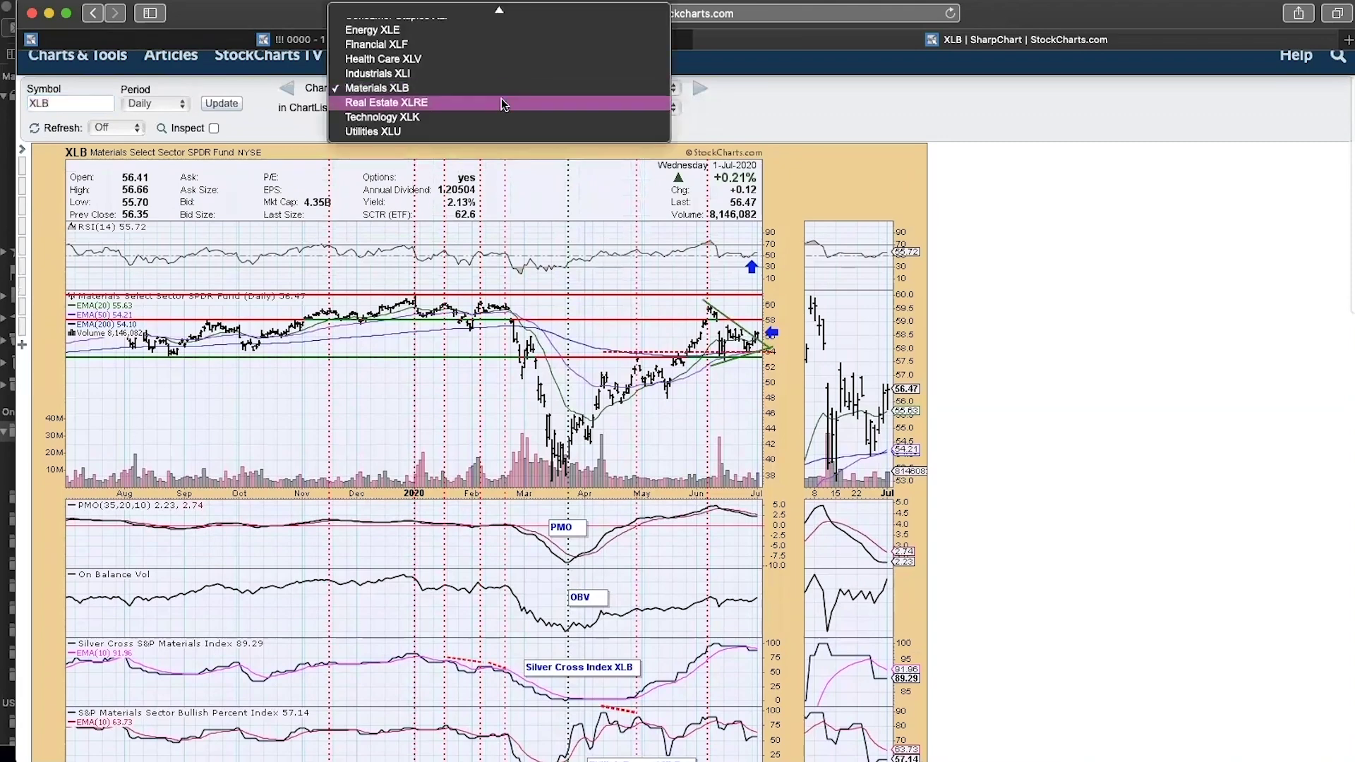
pyautogui.click(501, 99)
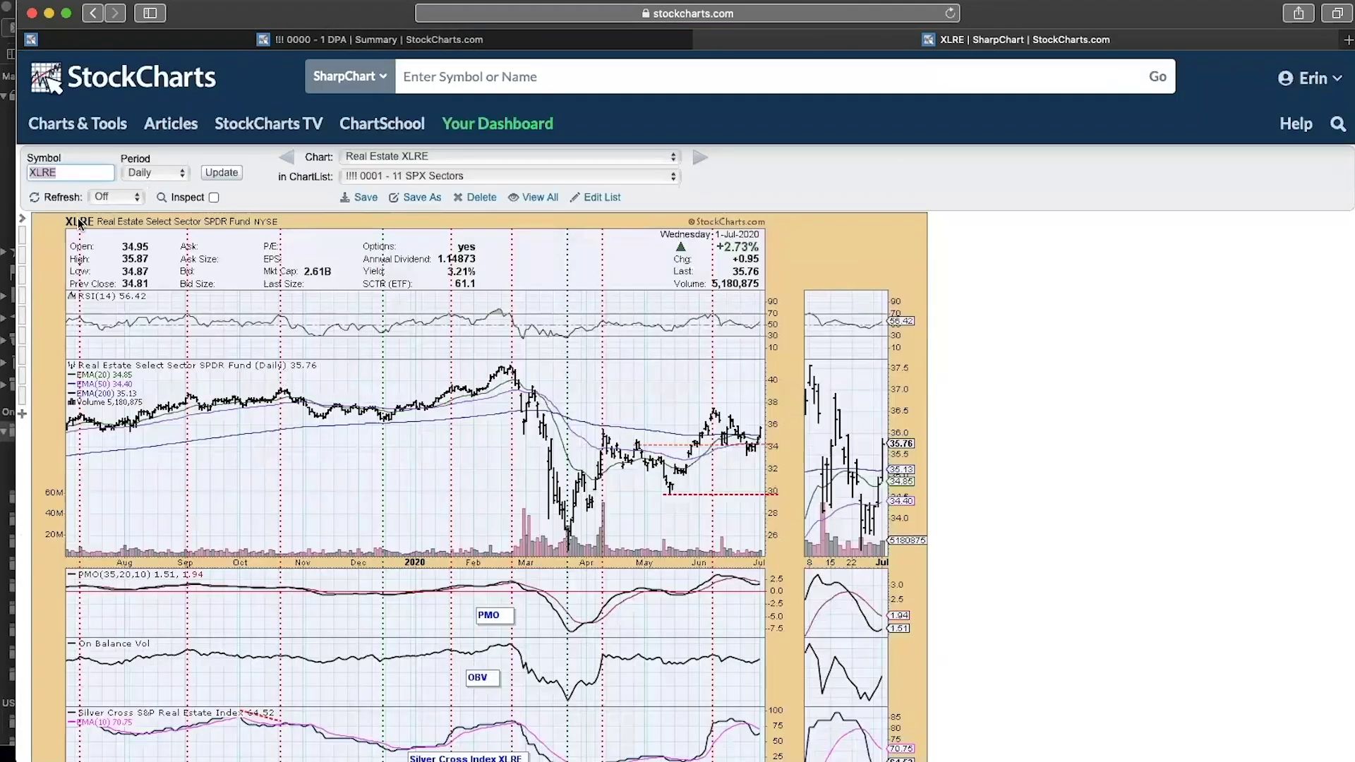
pyautogui.click(23, 275)
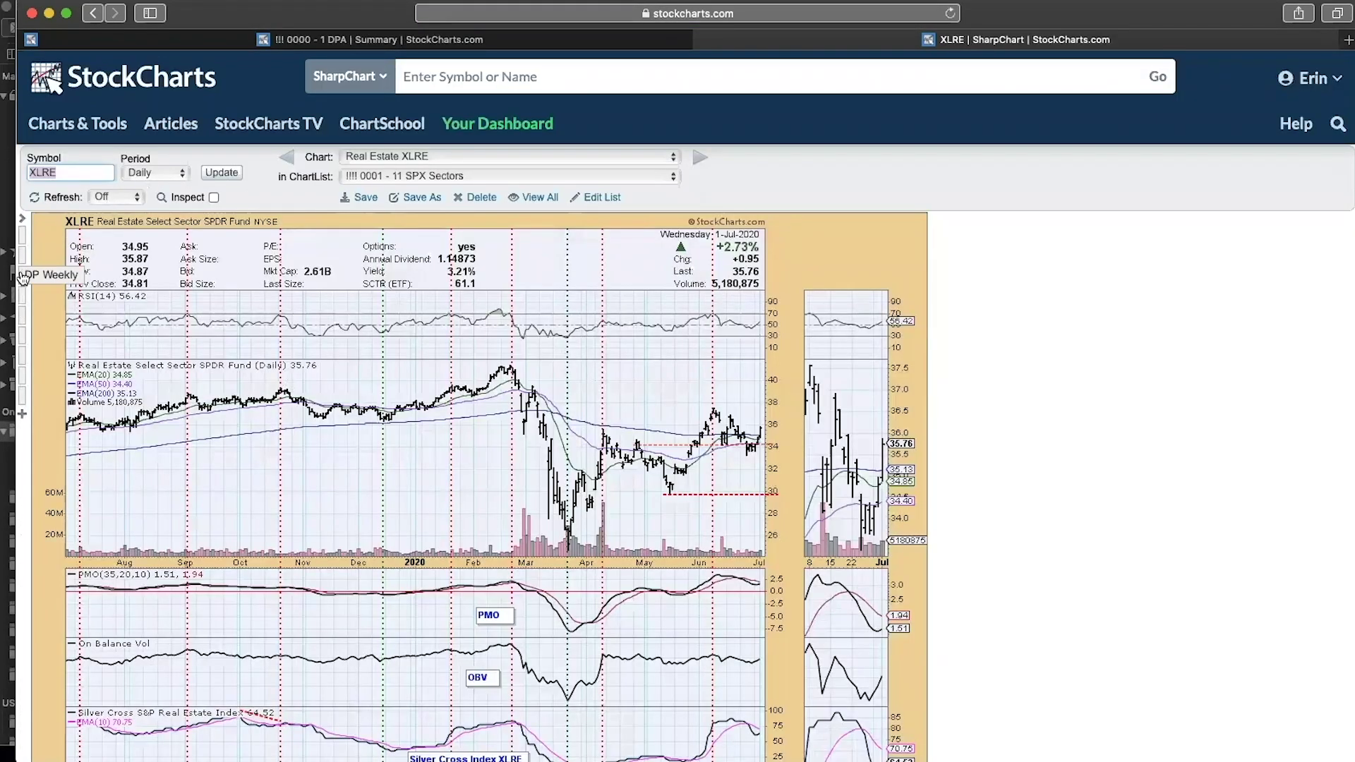
pyautogui.scroll(-2, 737, 467)
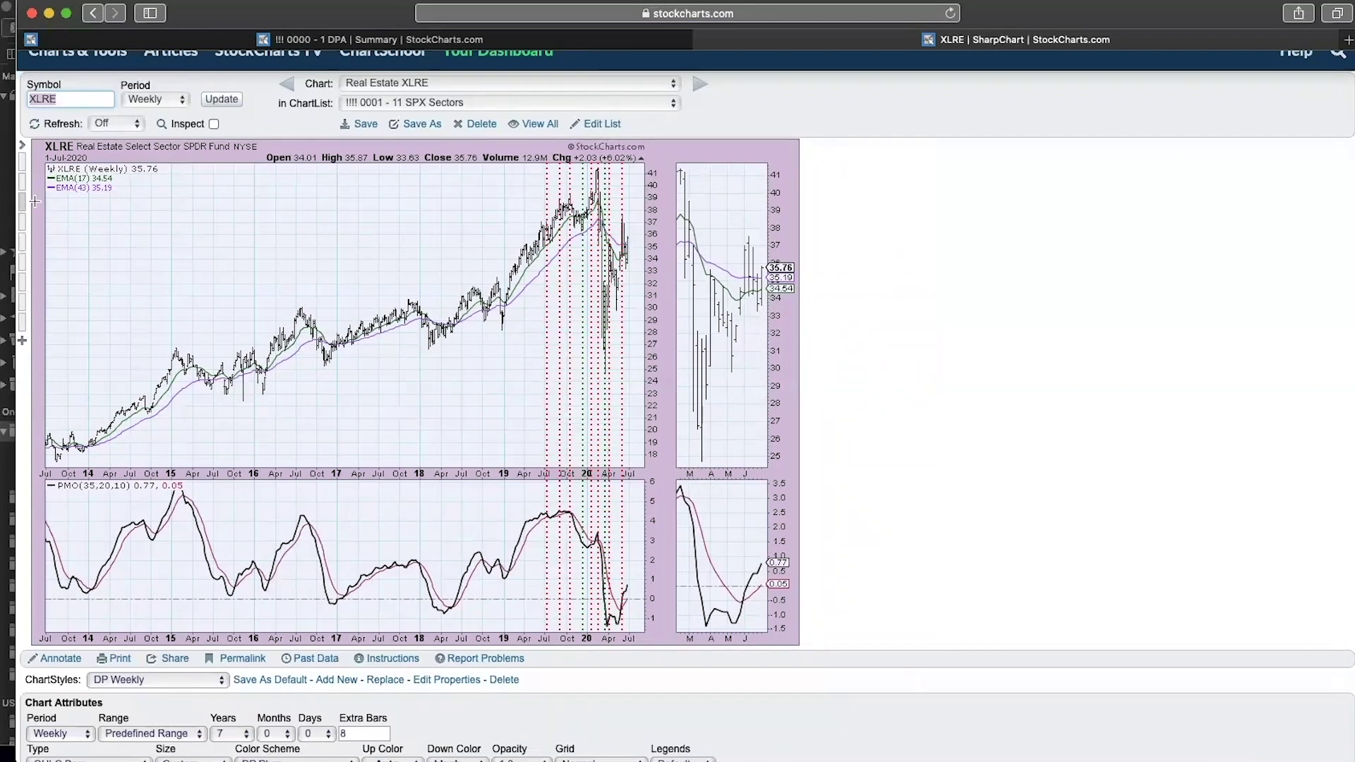
# Step: Switch XLRE to the DP Monthly style, review it, then choose the Technology XLK chart
pyautogui.press('m')
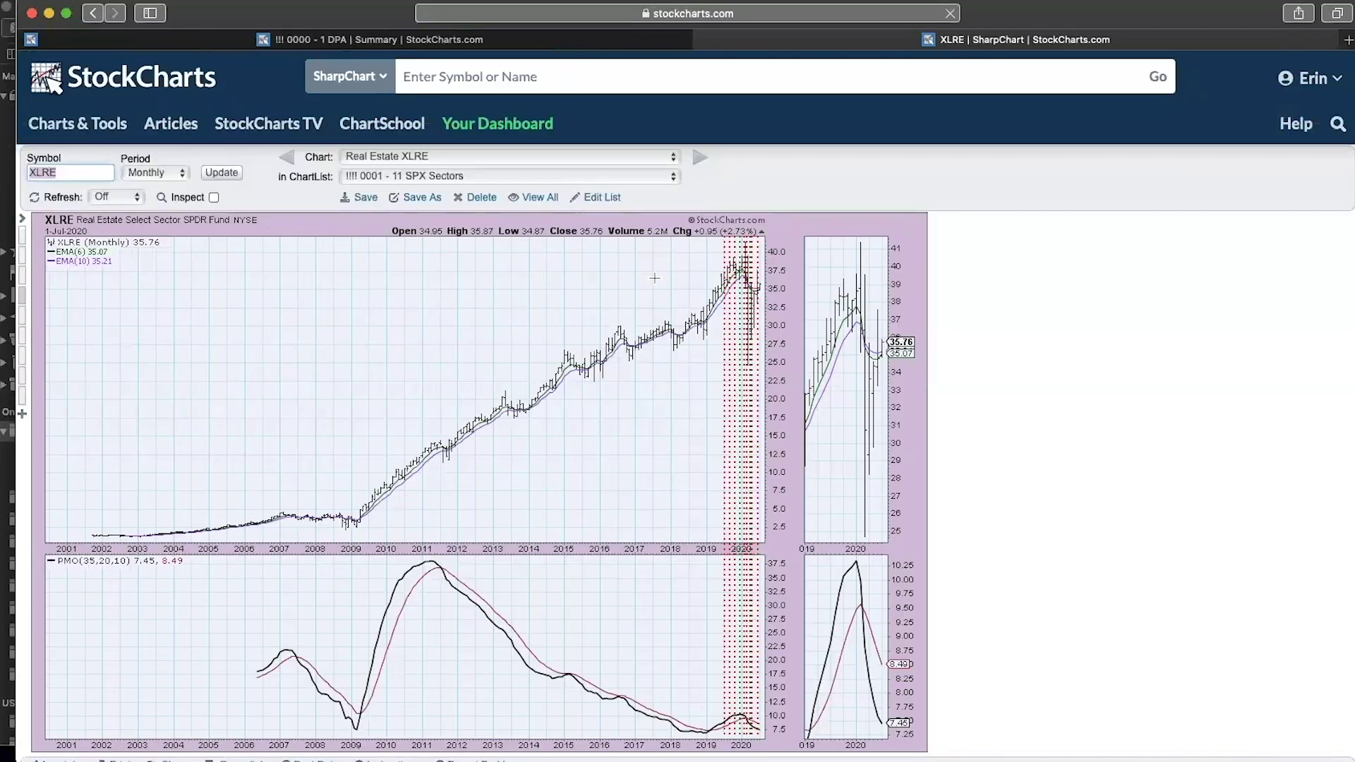
pyautogui.scroll(-3, 649, 268)
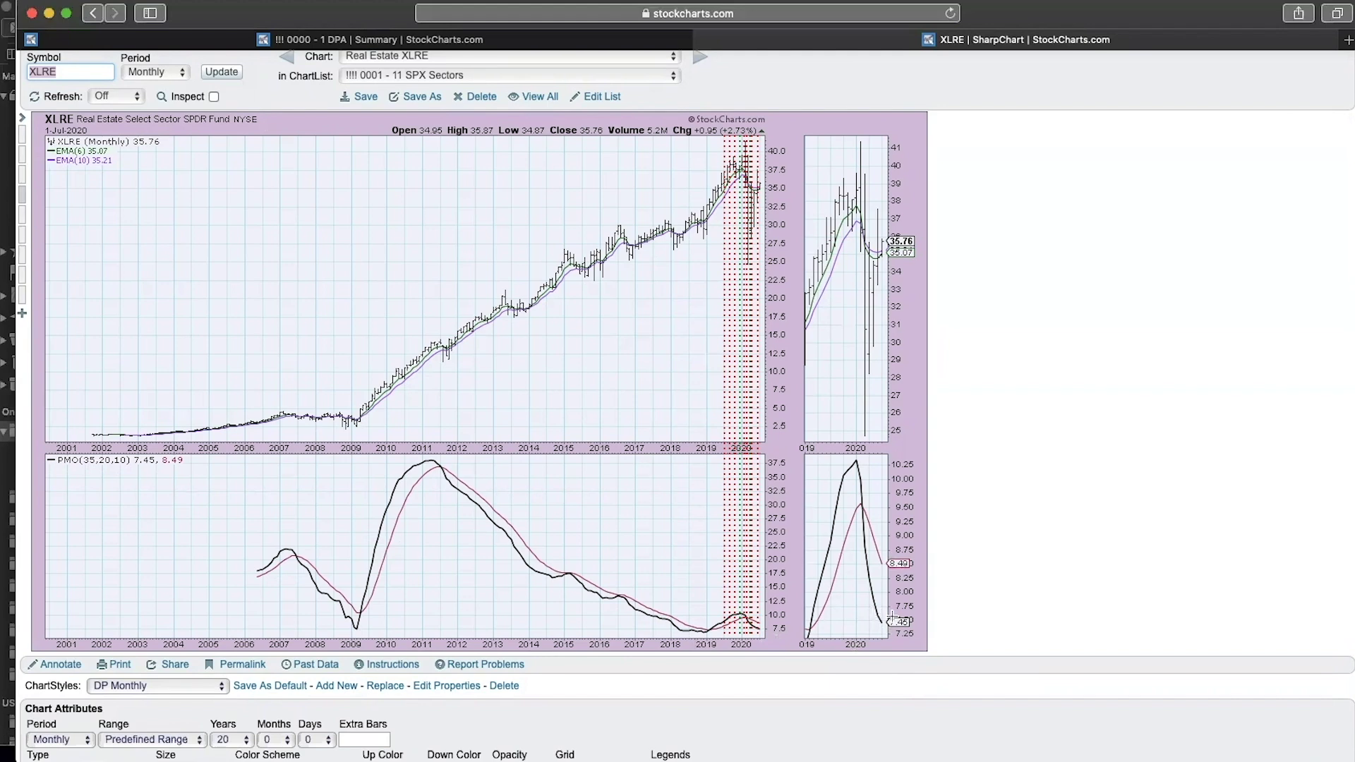
pyautogui.scroll(2, 444, 331)
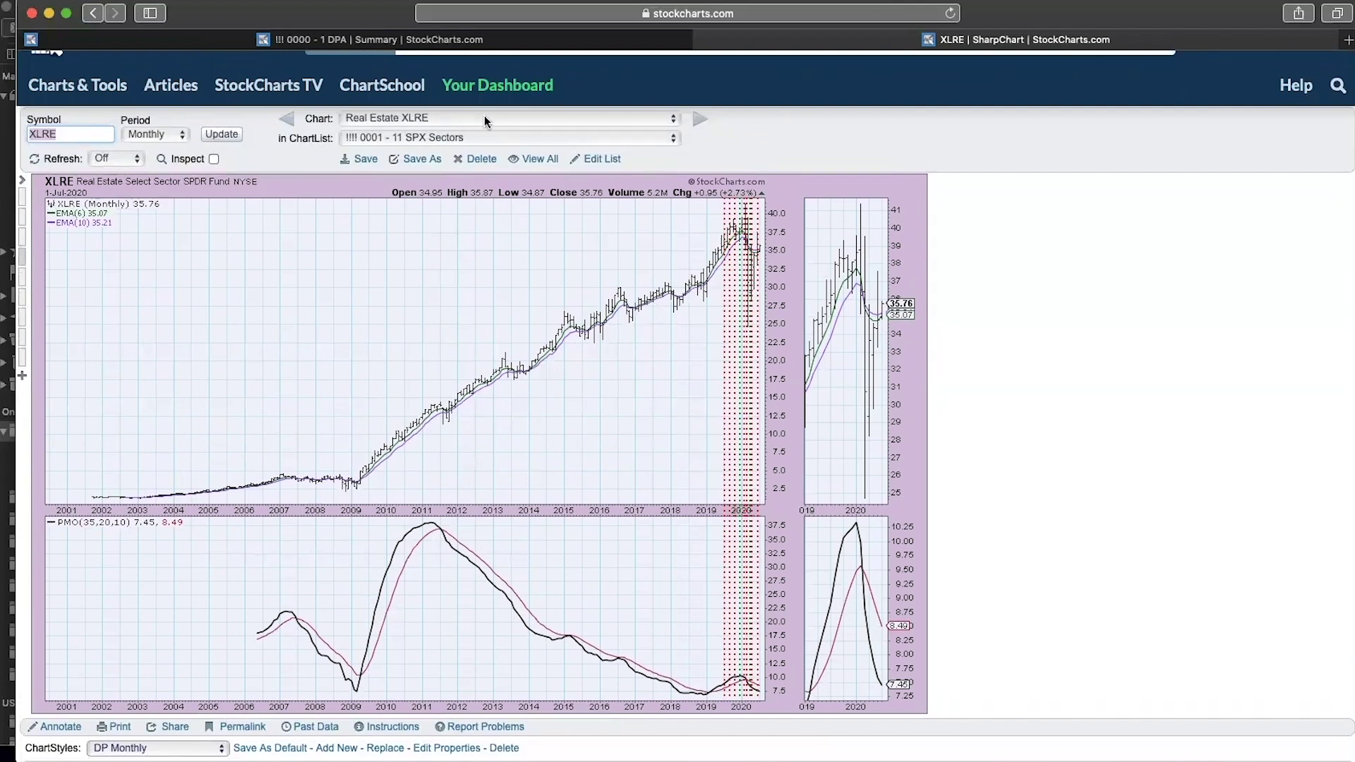
pyautogui.click(484, 119)
pyautogui.click(484, 129)
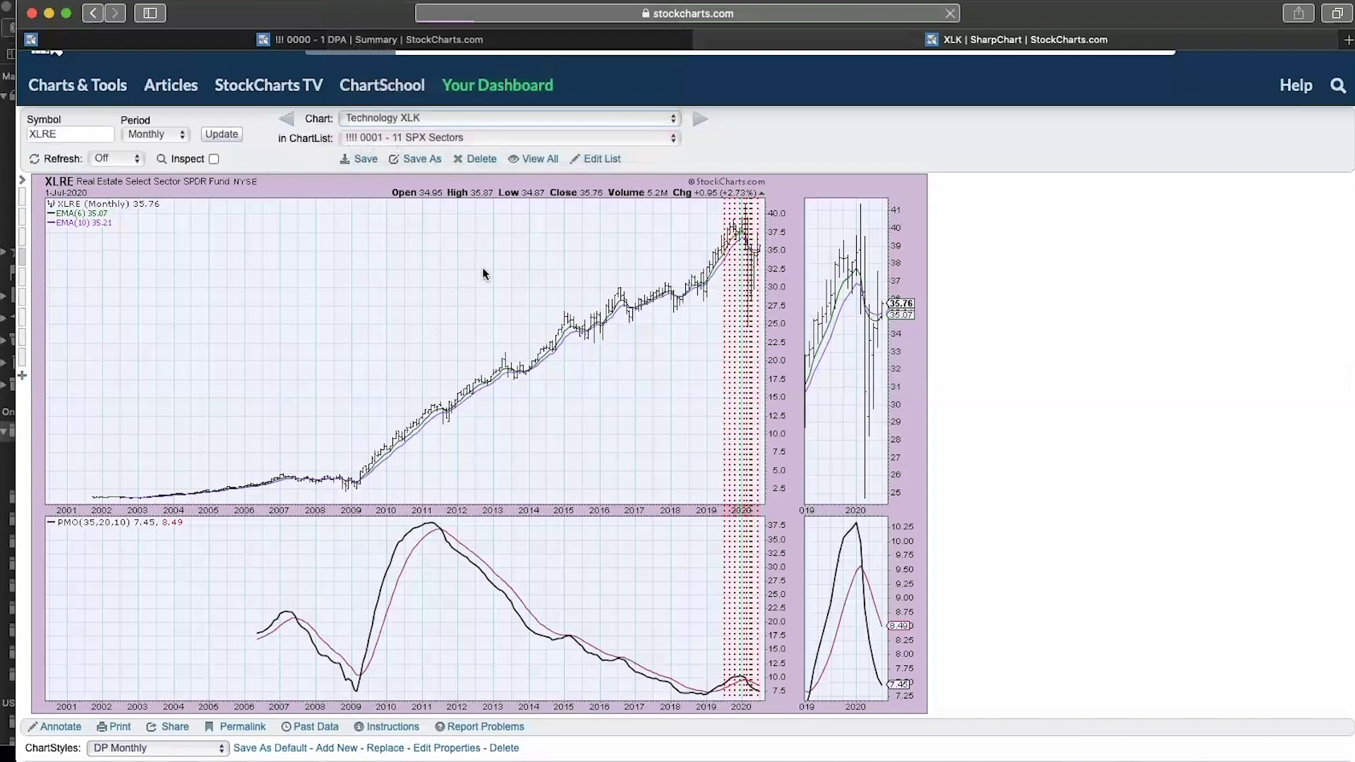
# Step: Scroll through the daily XLK panels annotated 'Crossover SELL' and 'Negative Divergences'
pyautogui.scroll(-4, 484, 274)
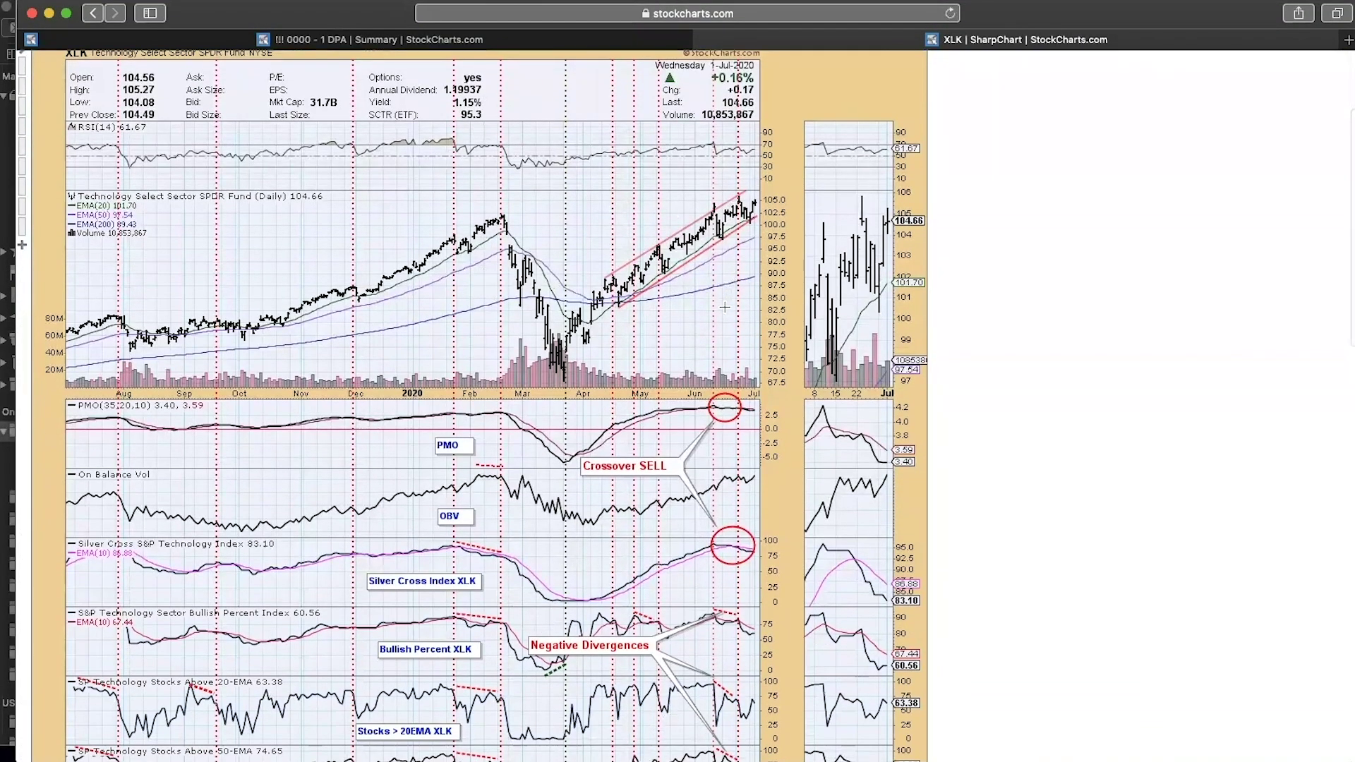
pyautogui.scroll(-5, 698, 411)
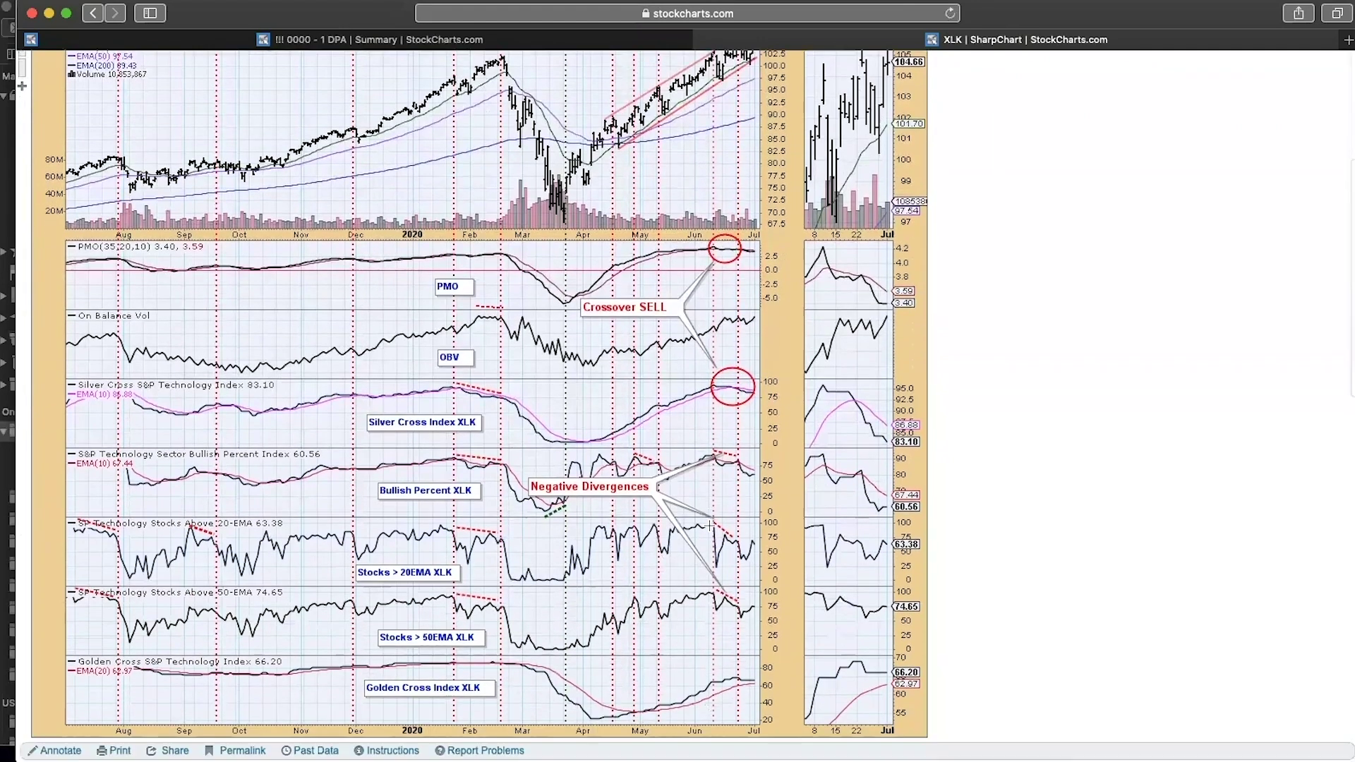
pyautogui.scroll(-1, 709, 525)
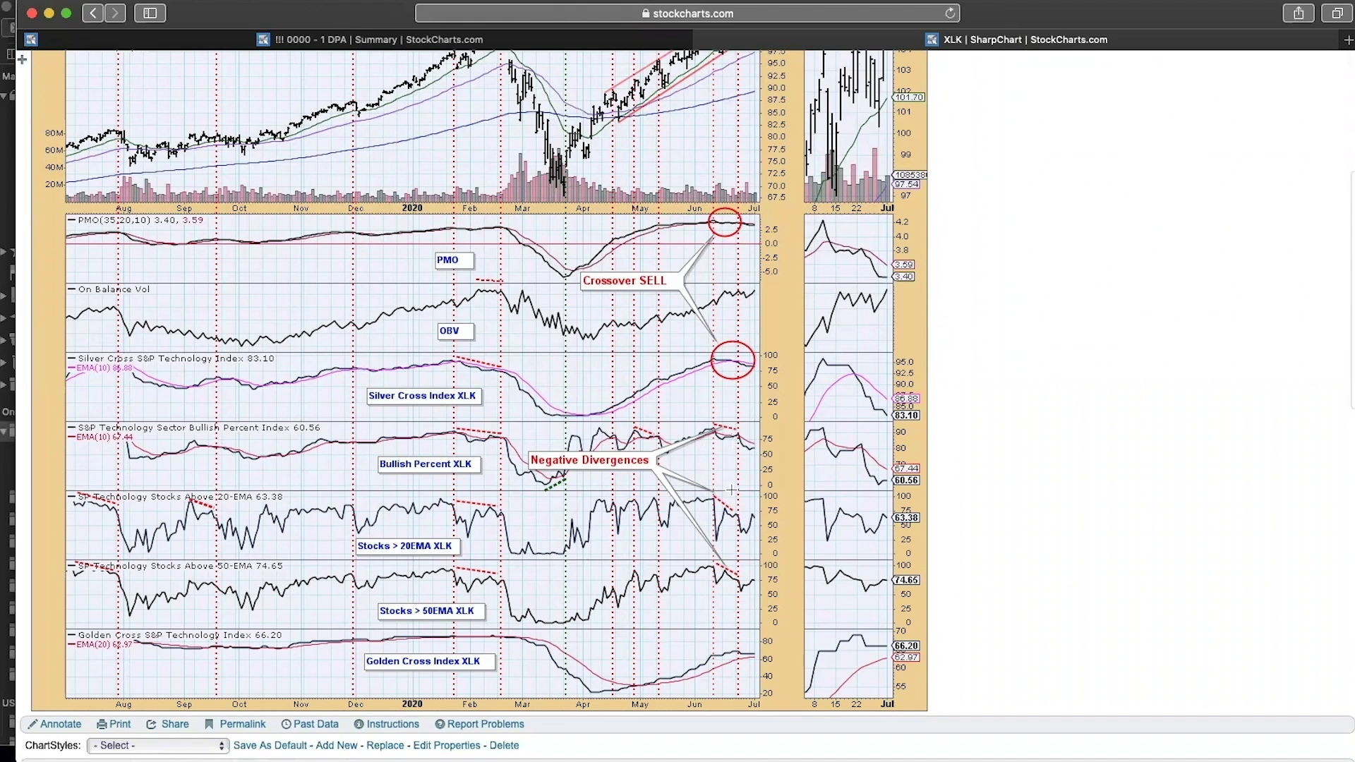
pyautogui.scroll(5, 731, 379)
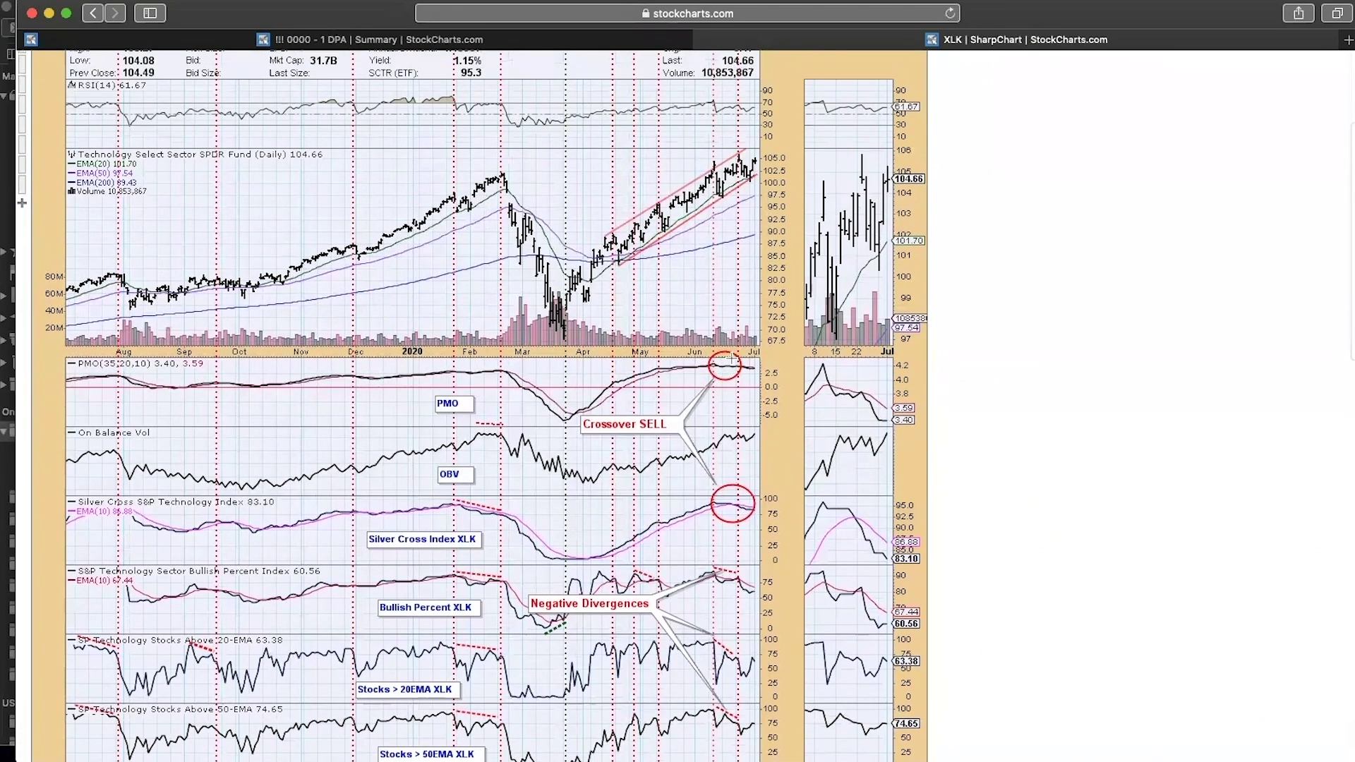
pyautogui.scroll(2, 723, 381)
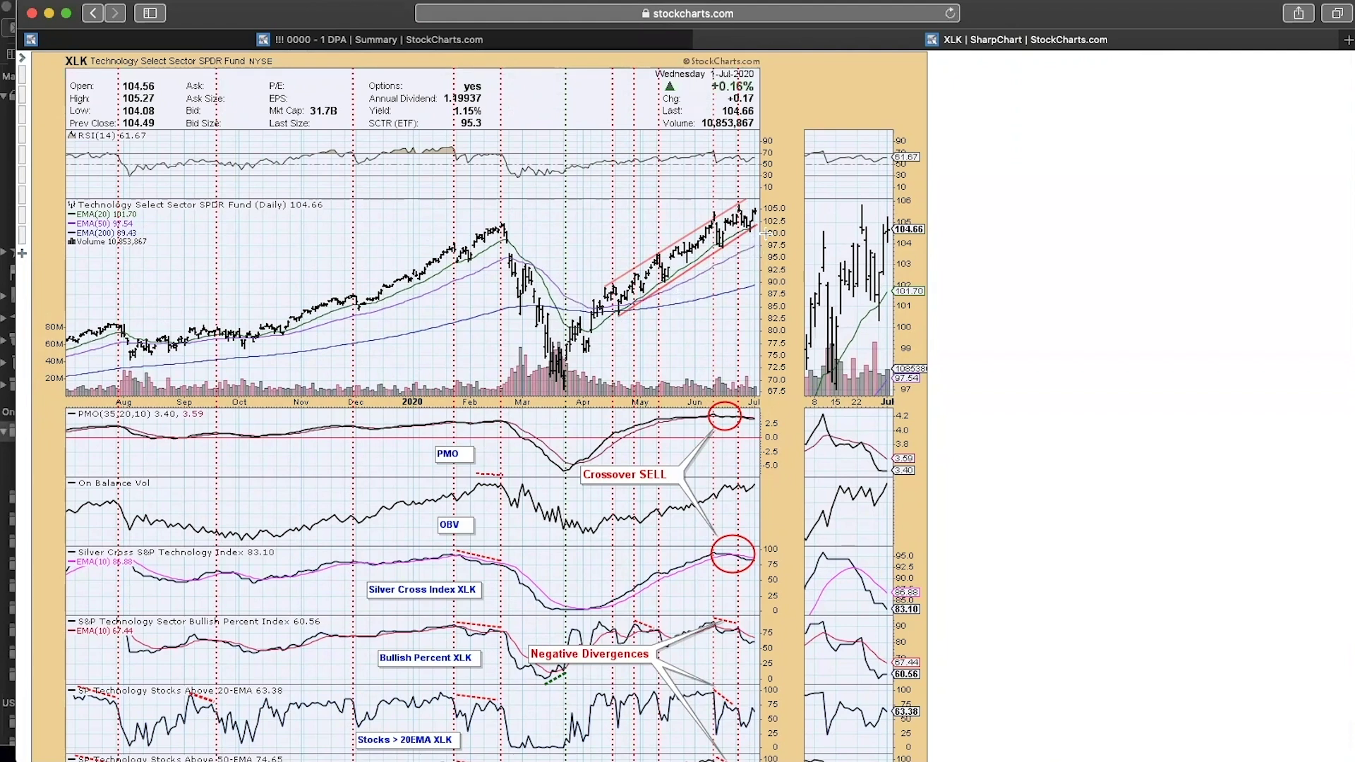
pyautogui.scroll(1, 459, 232)
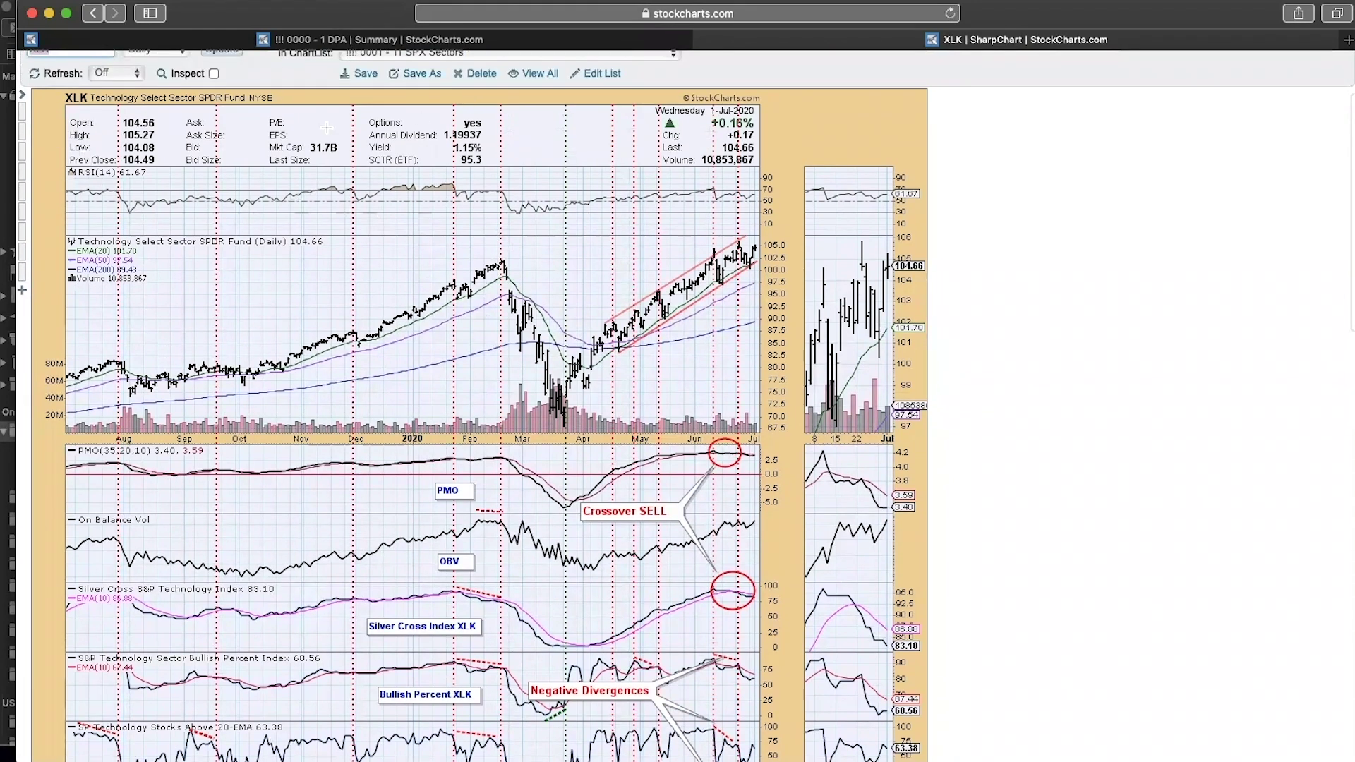
pyautogui.click(27, 171)
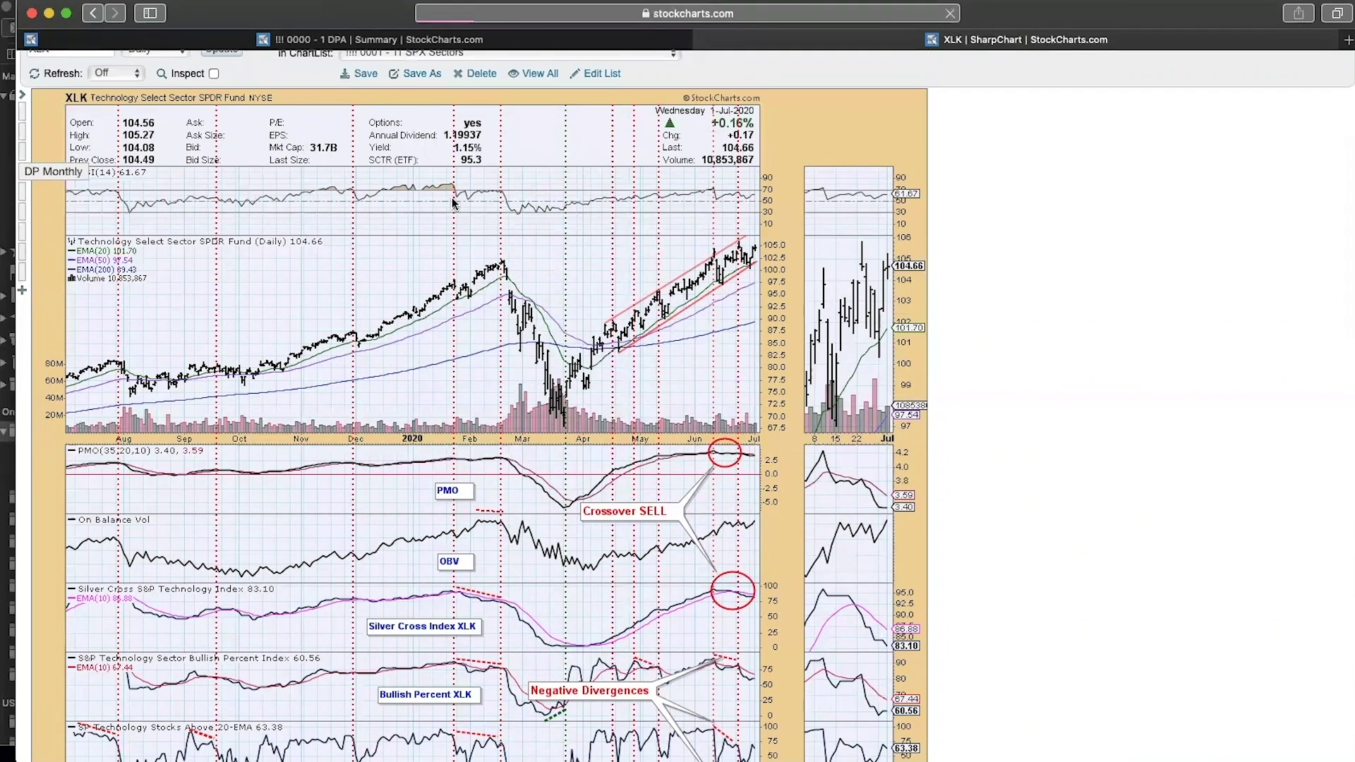
# Step: Check the monthly XLK chart with its PMO panel, then load the daily Utilities XLU chart
pyautogui.scroll(-3, 430, 409)
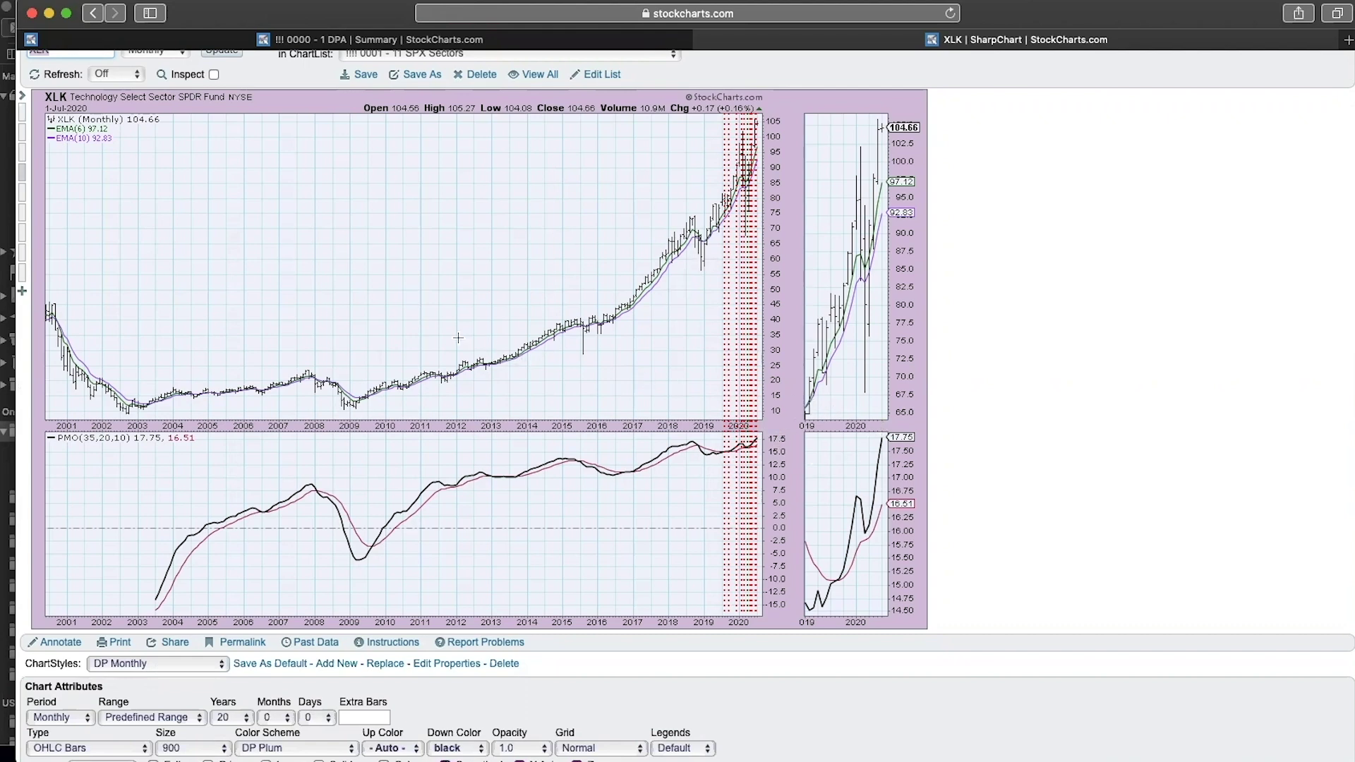
pyautogui.scroll(3, 457, 338)
pyautogui.click(468, 155)
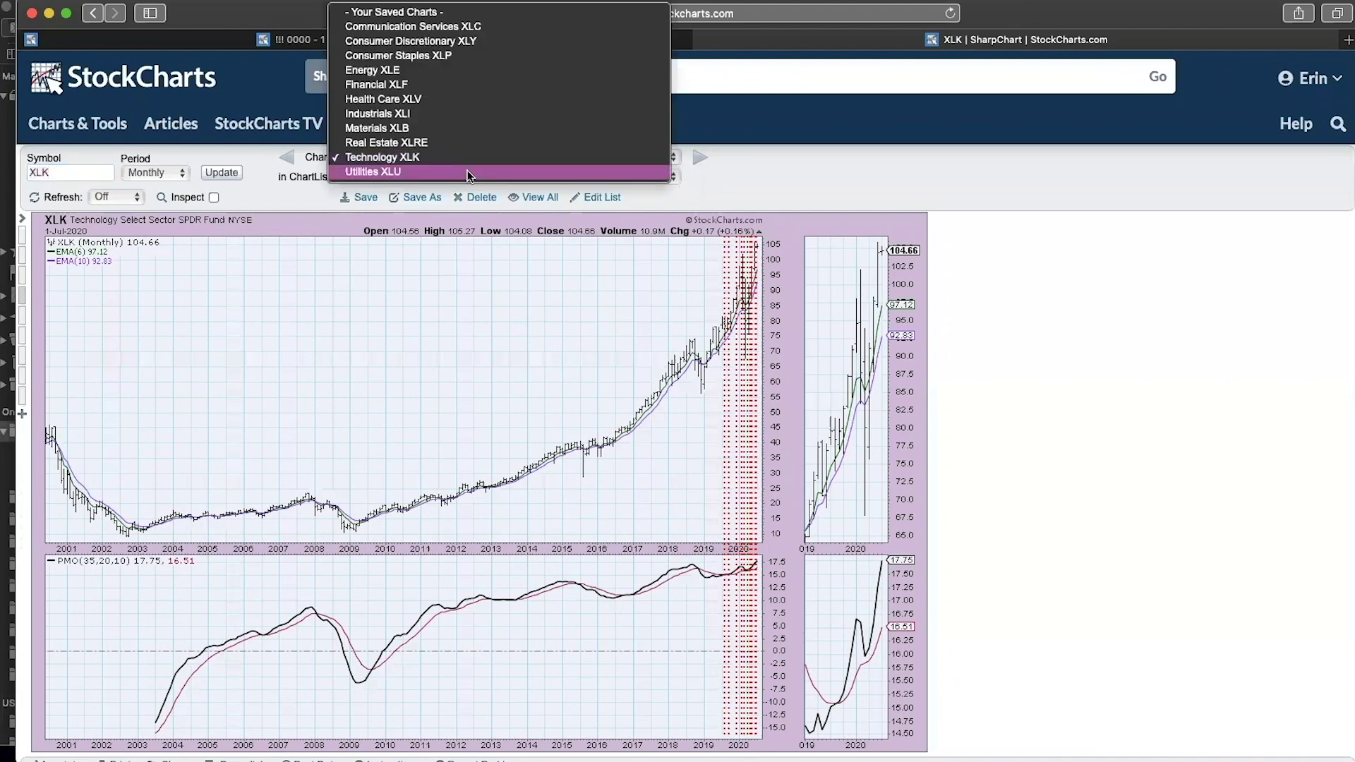
pyautogui.click(467, 170)
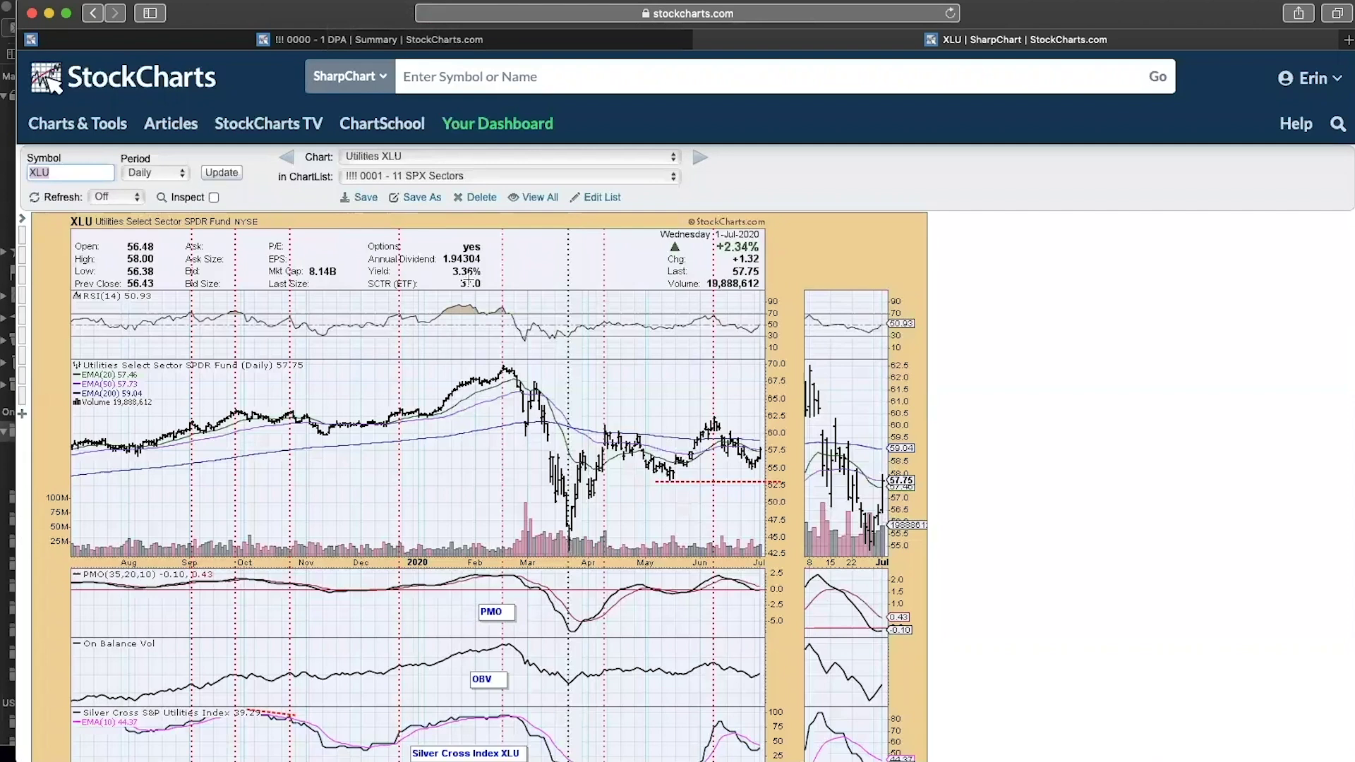
# Step: Scroll through the daily XLU chart's indicator panels, then switch XLU to the DP Monthly style
pyautogui.scroll(-5, 530, 242)
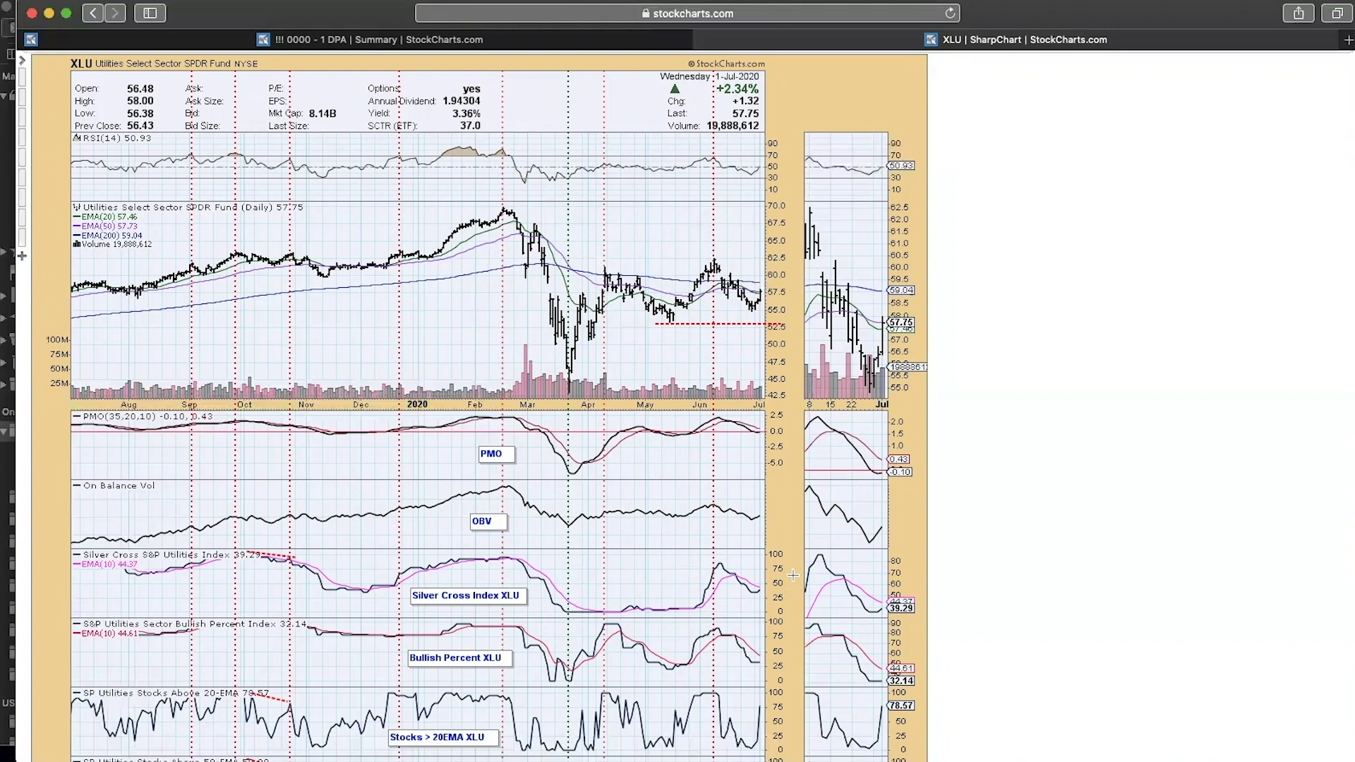
pyautogui.scroll(-3, 766, 560)
pyautogui.scroll(-2, 767, 559)
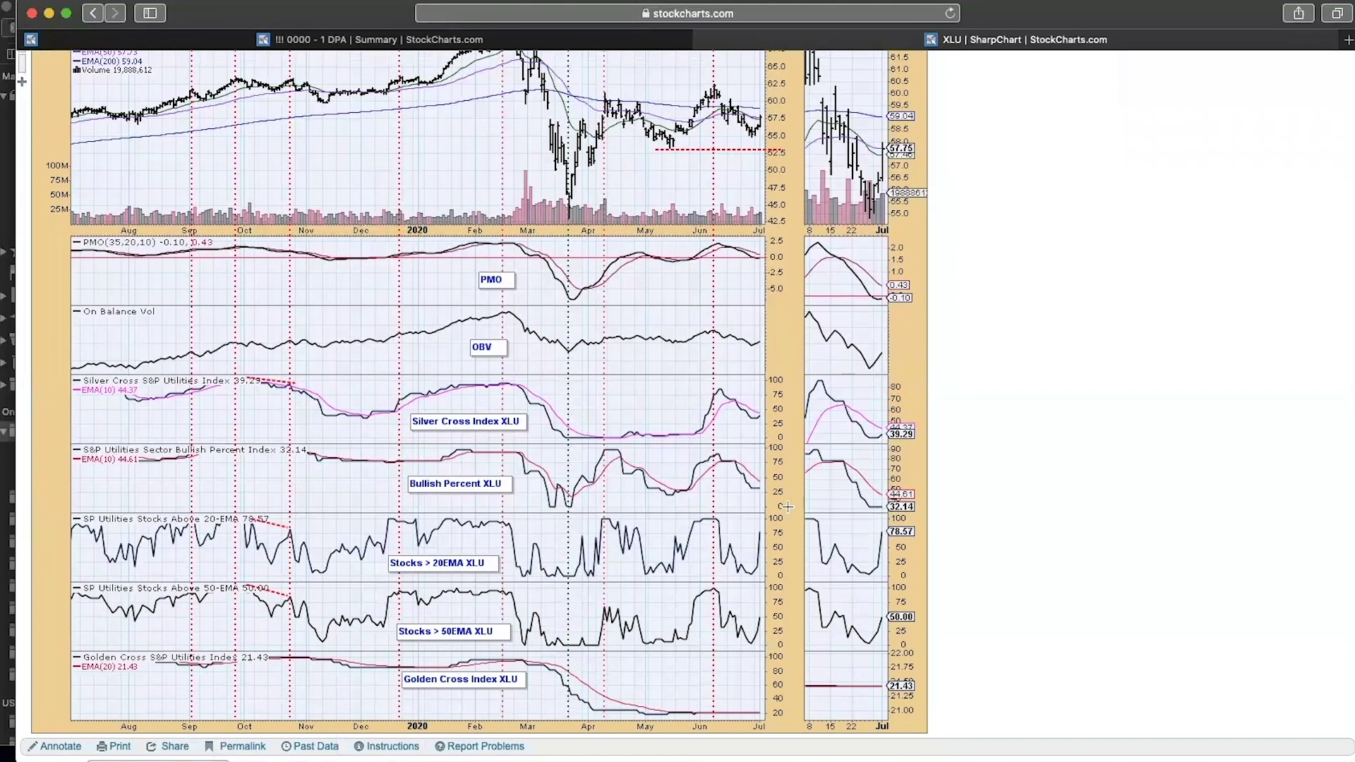
pyautogui.scroll(1, 783, 494)
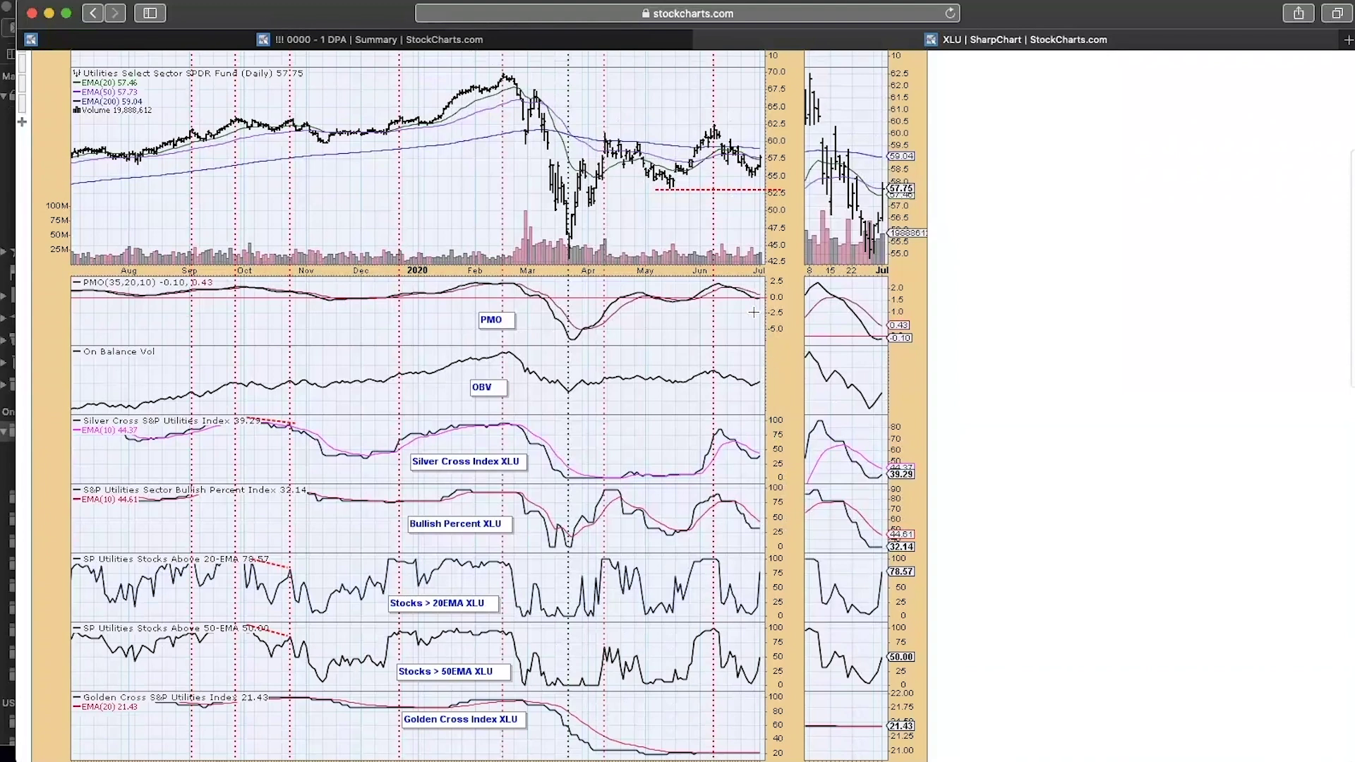
pyautogui.scroll(4, 774, 318)
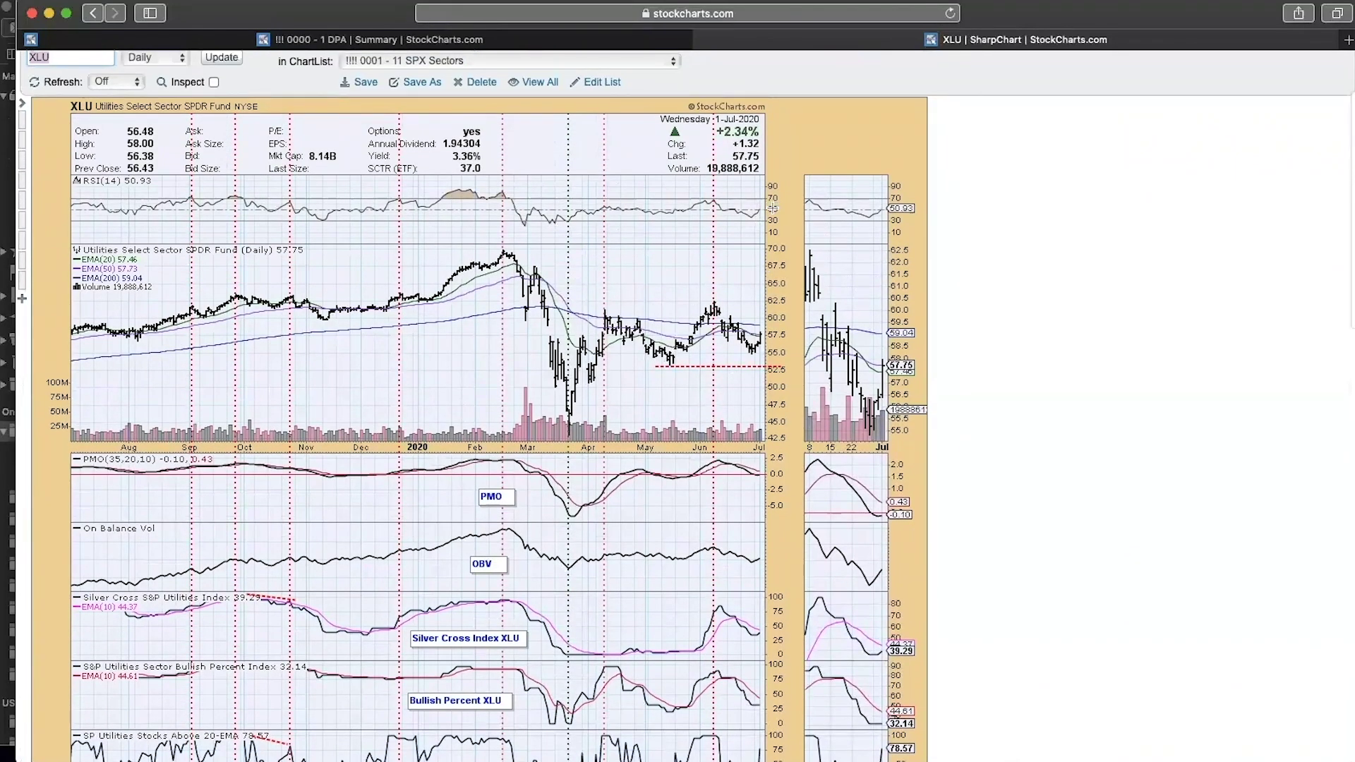
pyautogui.scroll(-2, 171, 229)
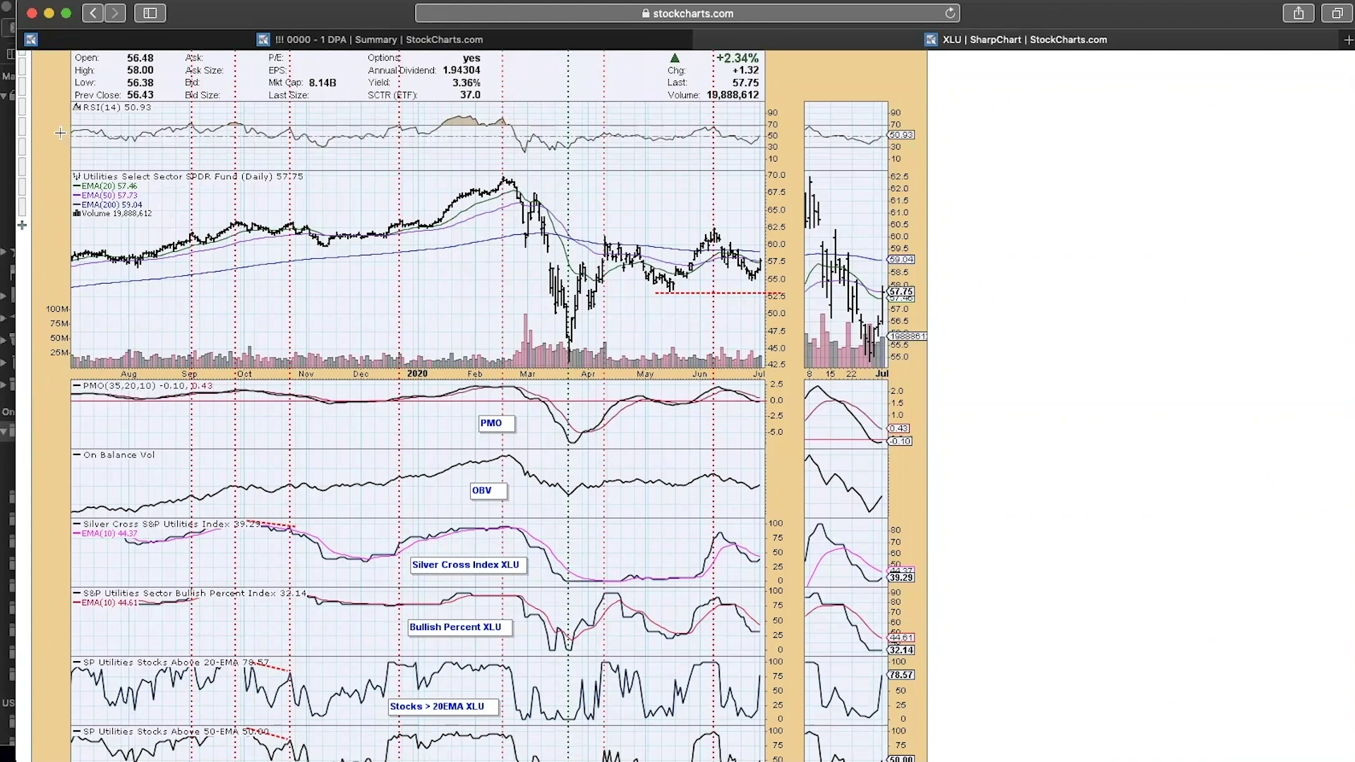
pyautogui.scroll(2, 60, 133)
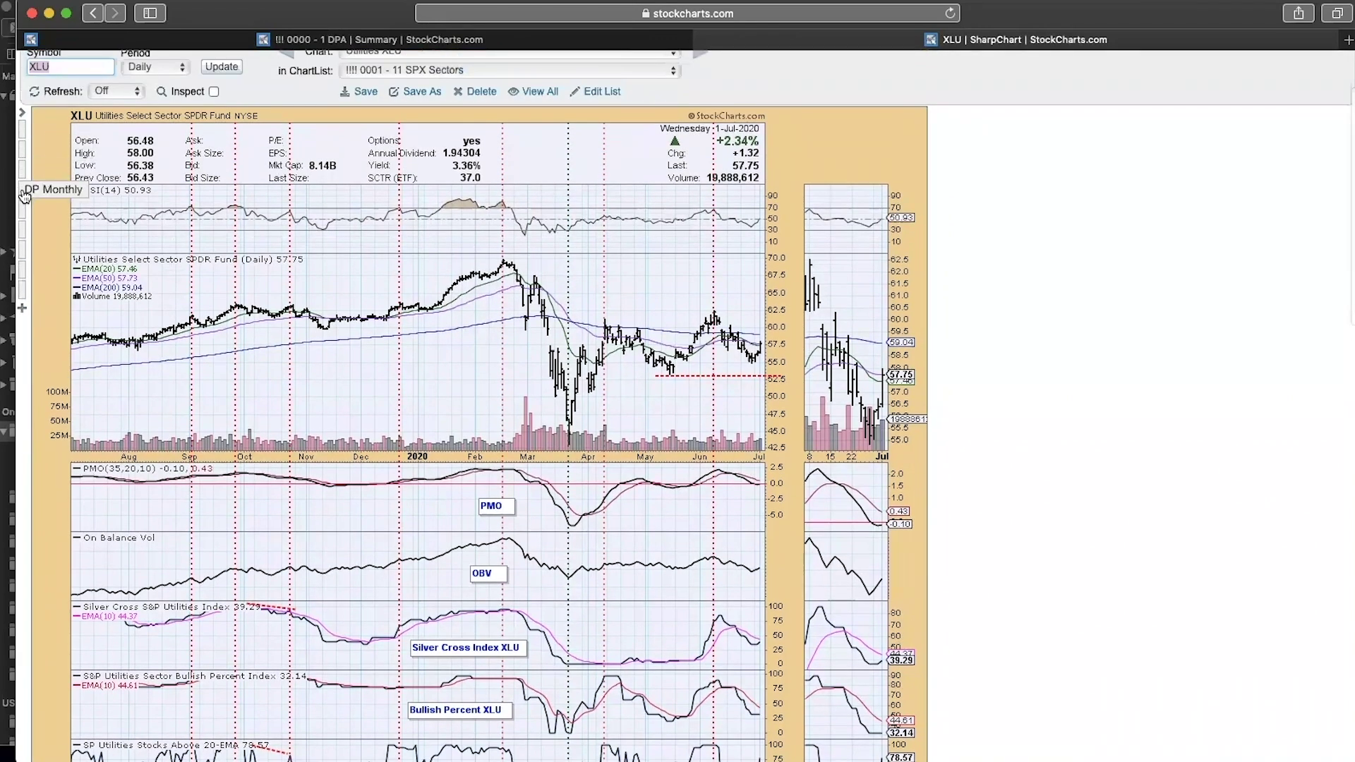
pyautogui.click(23, 196)
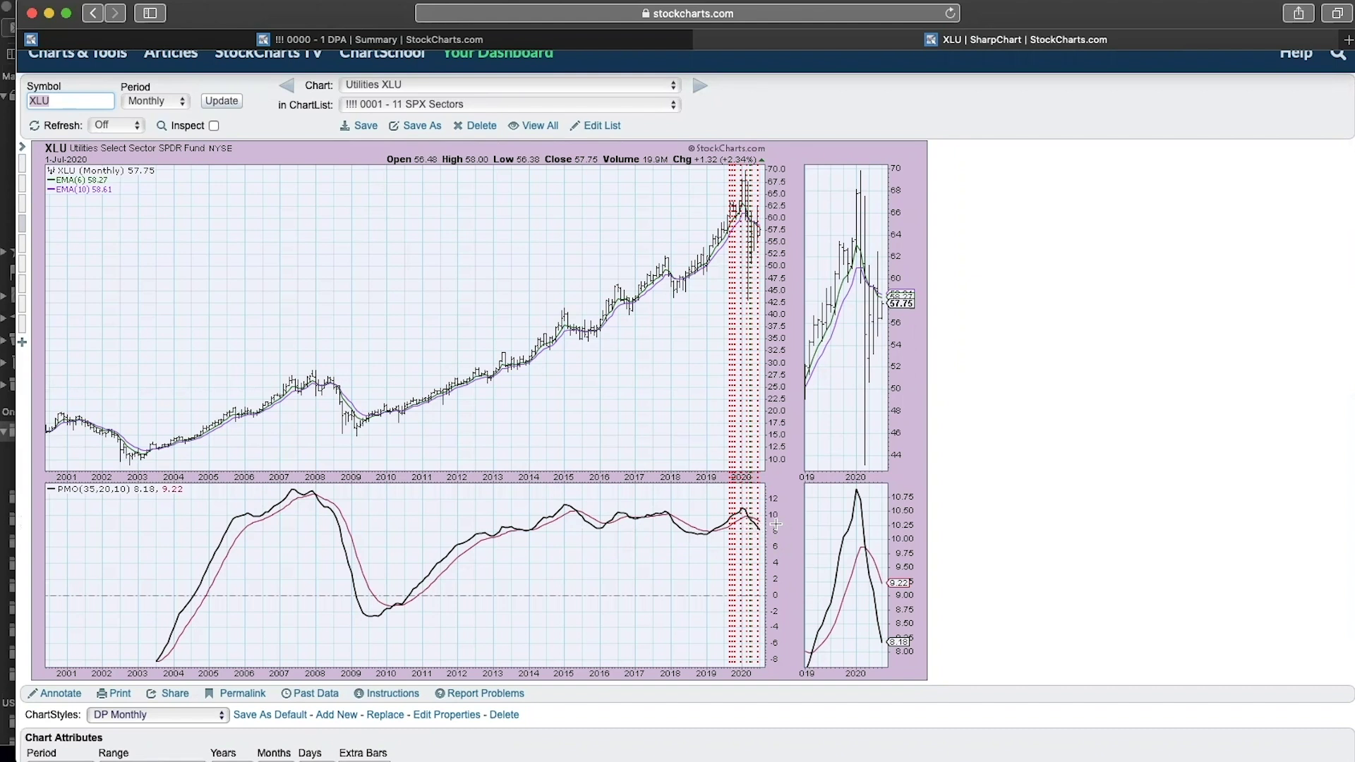
# Step: Load the '!!! 0000 - 1 DPA' ChartList from the saved ChartLists dropdown
pyautogui.scroll(2, 333, 281)
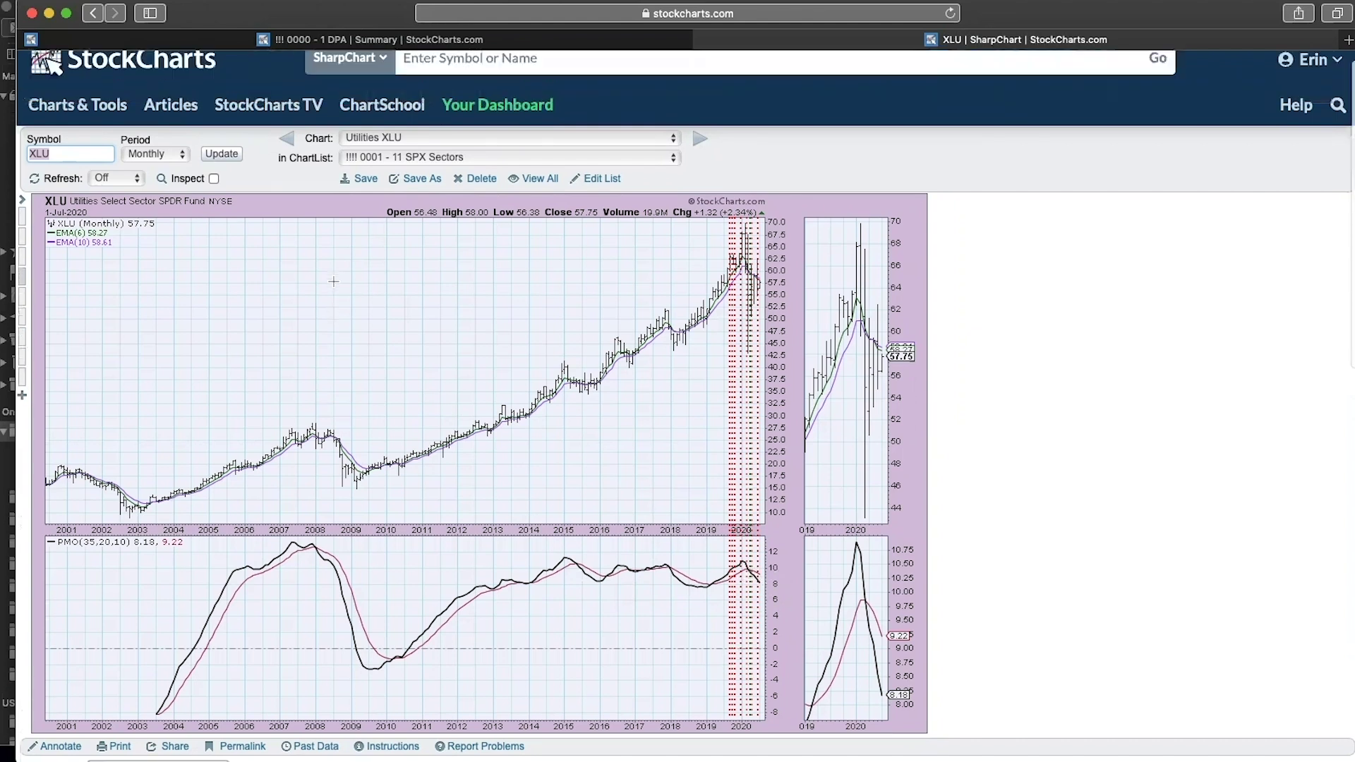
pyautogui.click(473, 154)
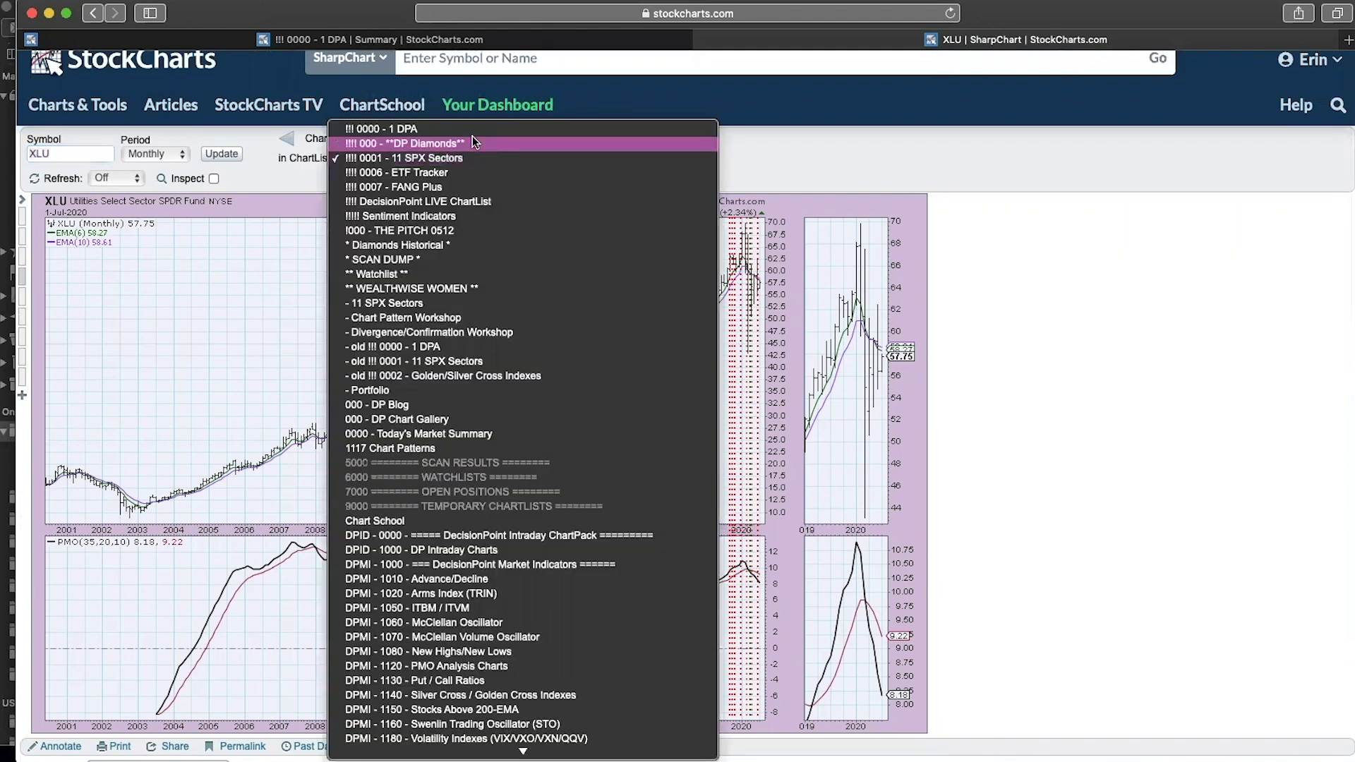
pyautogui.click(472, 131)
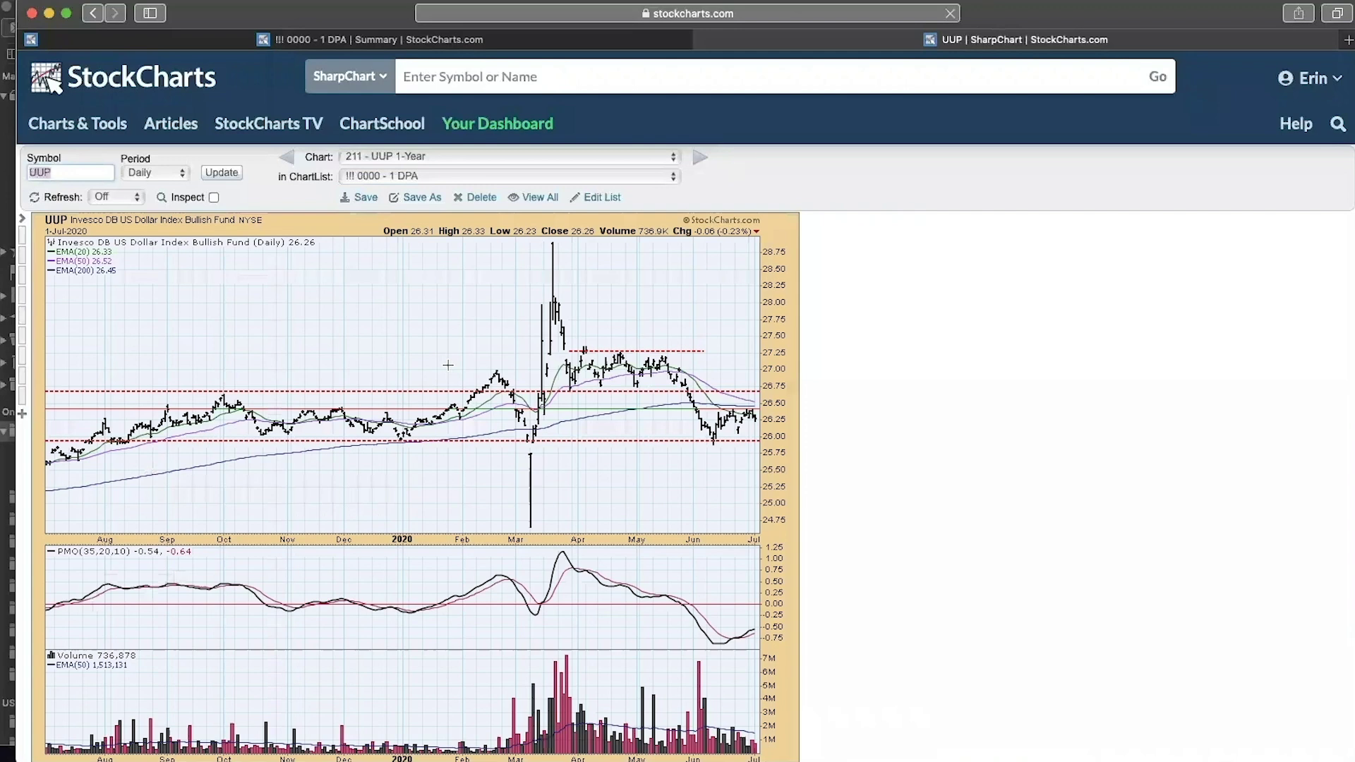
# Step: Open the UUP 1-Year chart in full view, review its panels, then switch to the weekly period
pyautogui.scroll(-2, 447, 365)
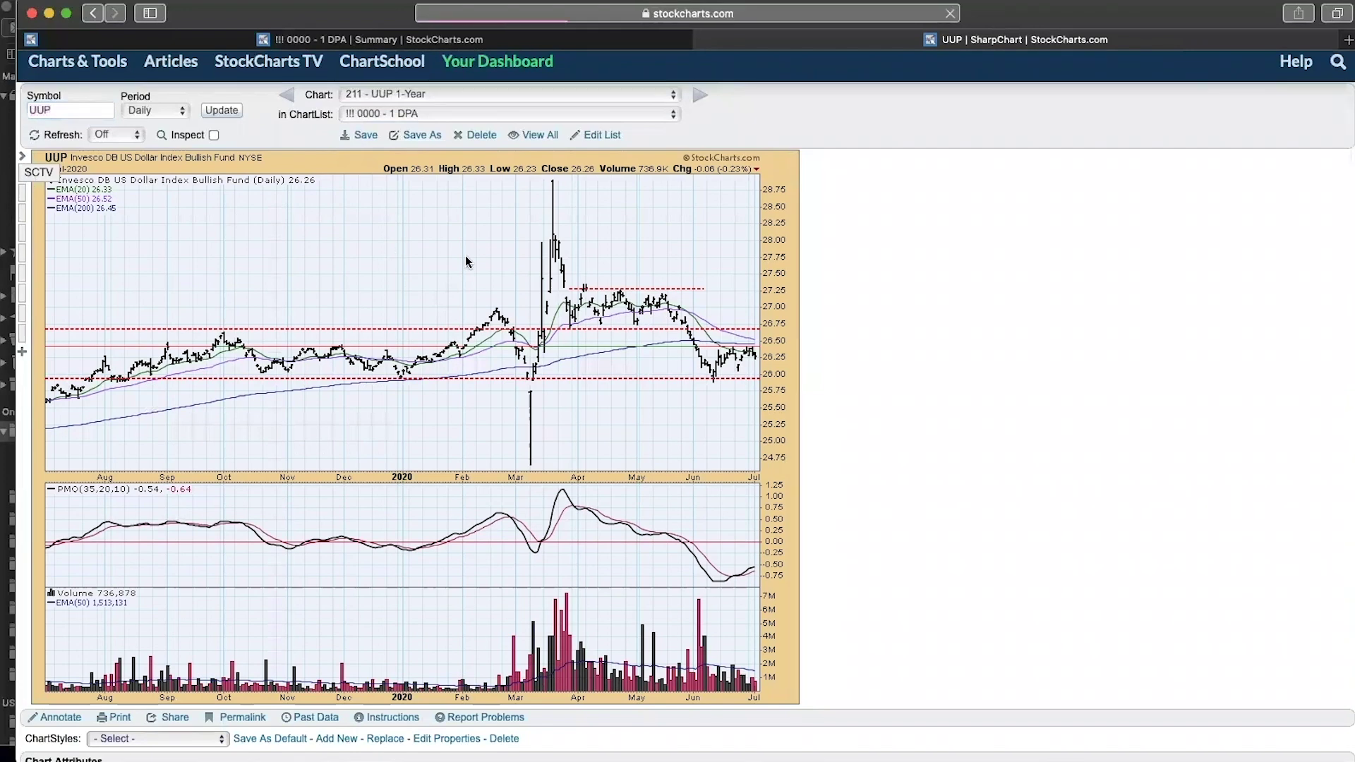
pyautogui.click(465, 255)
pyautogui.scroll(-3, 465, 255)
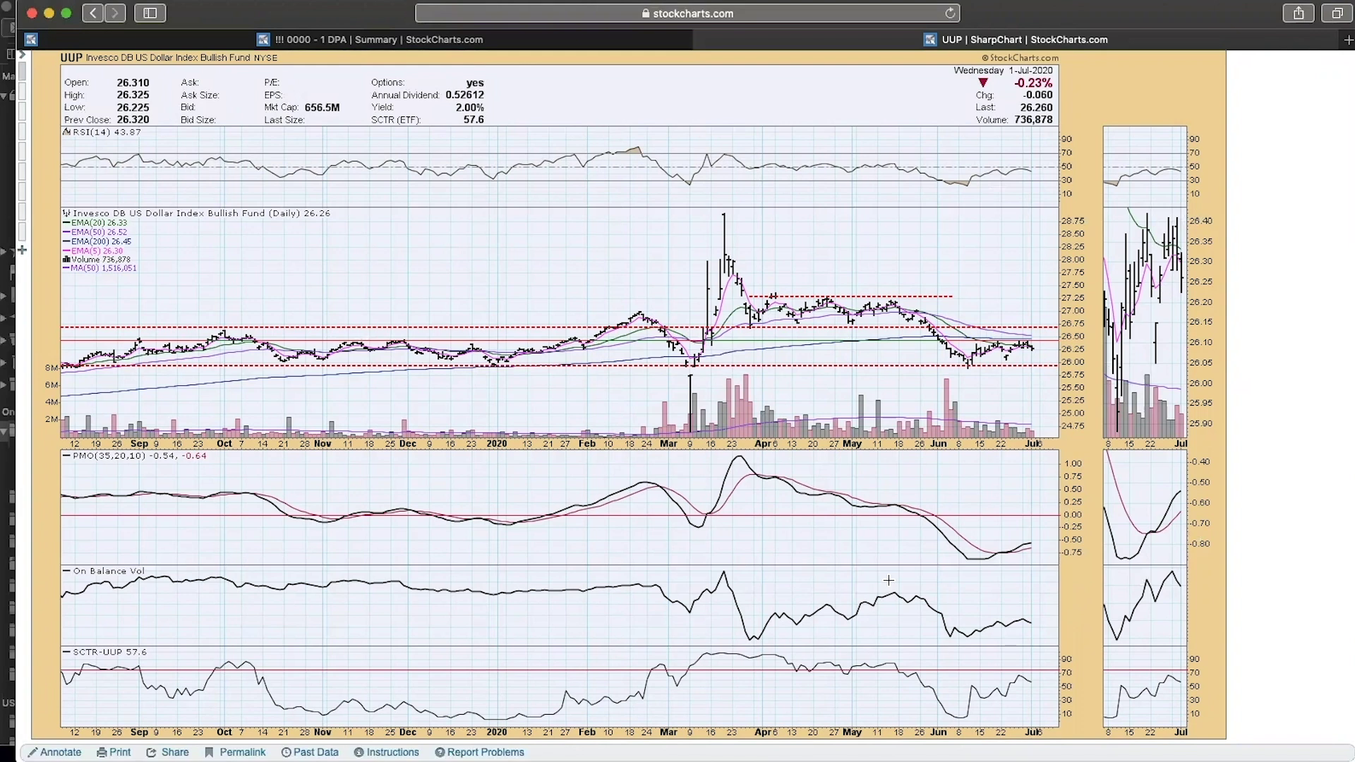
pyautogui.scroll(1, 887, 579)
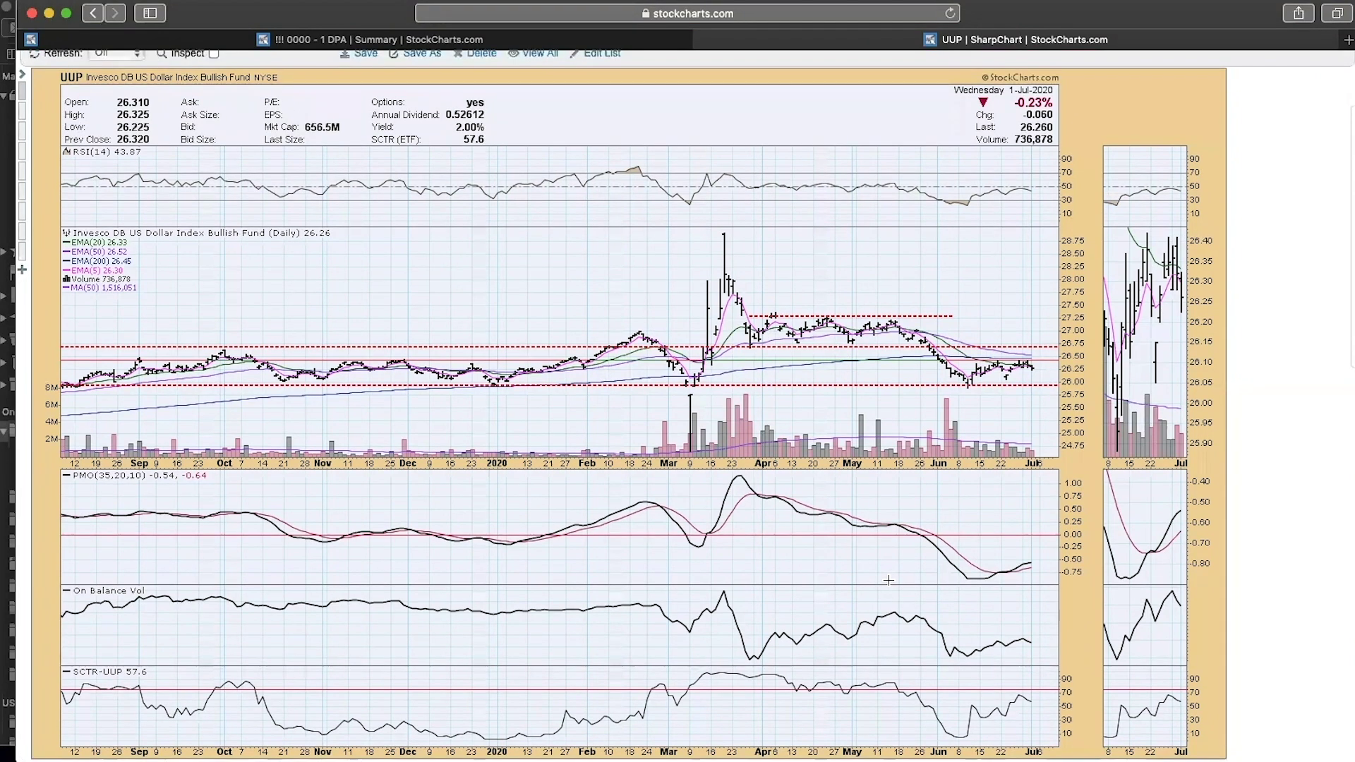
pyautogui.click(24, 136)
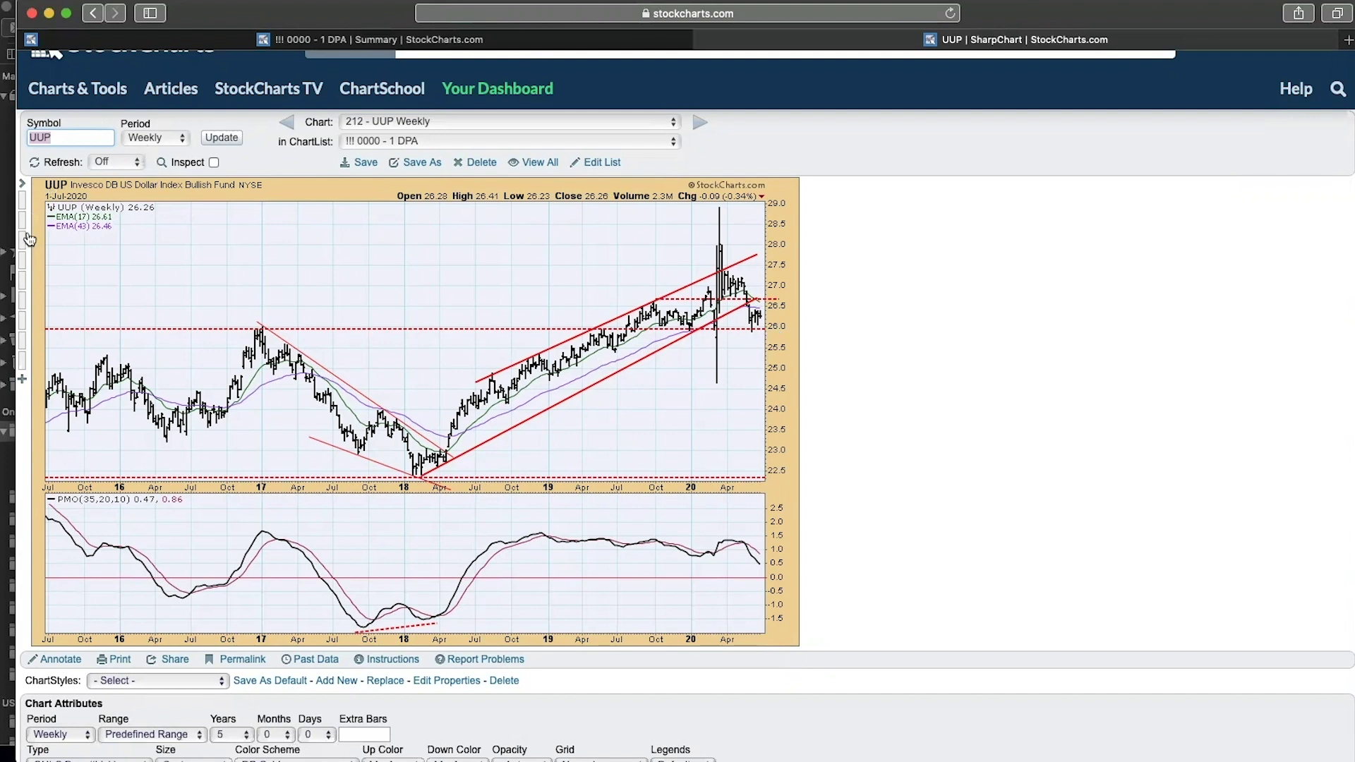
# Step: Open the Chart dropdown while viewing the 212 - UUP Weekly chart
pyautogui.click(485, 120)
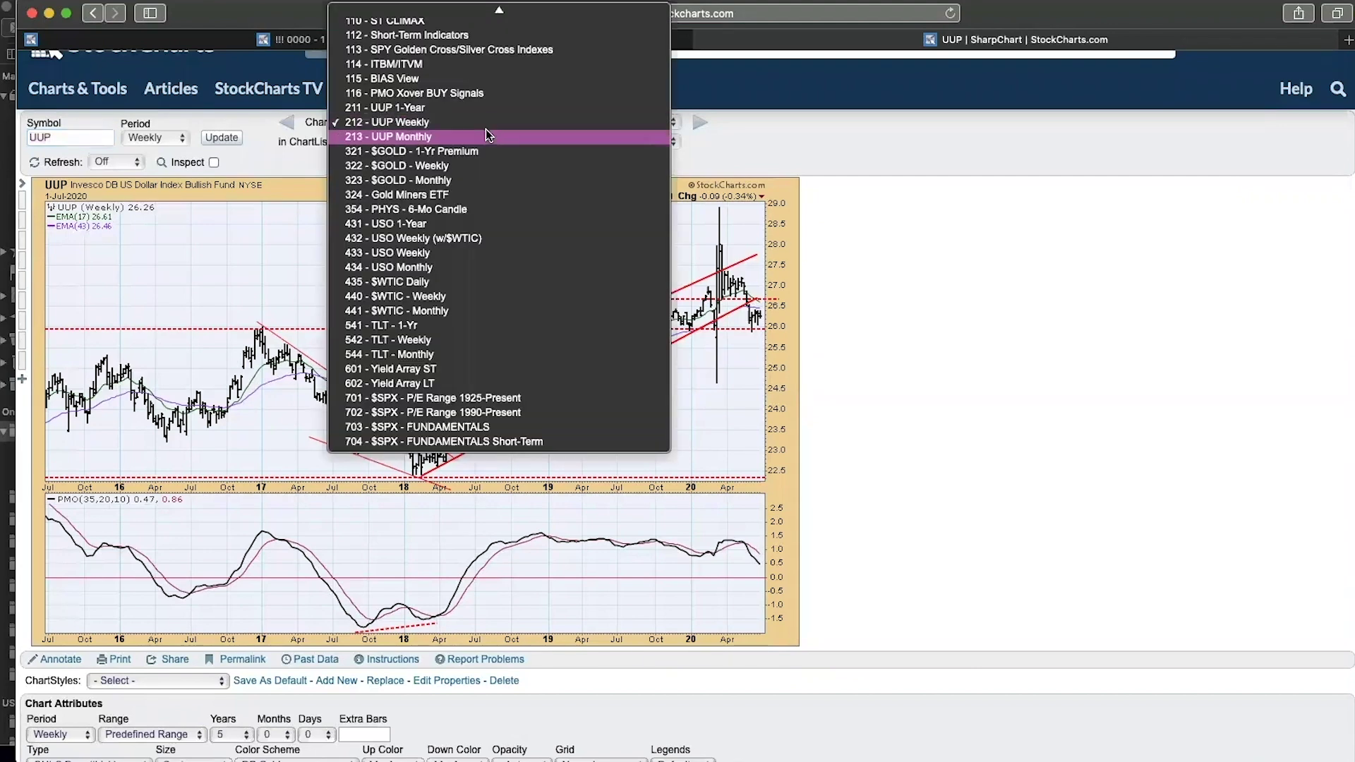
# Step: Load and review '213 - UUP Monthly', then switch to '321 - $GOLD - 1-Yr Premium'
pyautogui.press('Down')
pyautogui.press('Return')
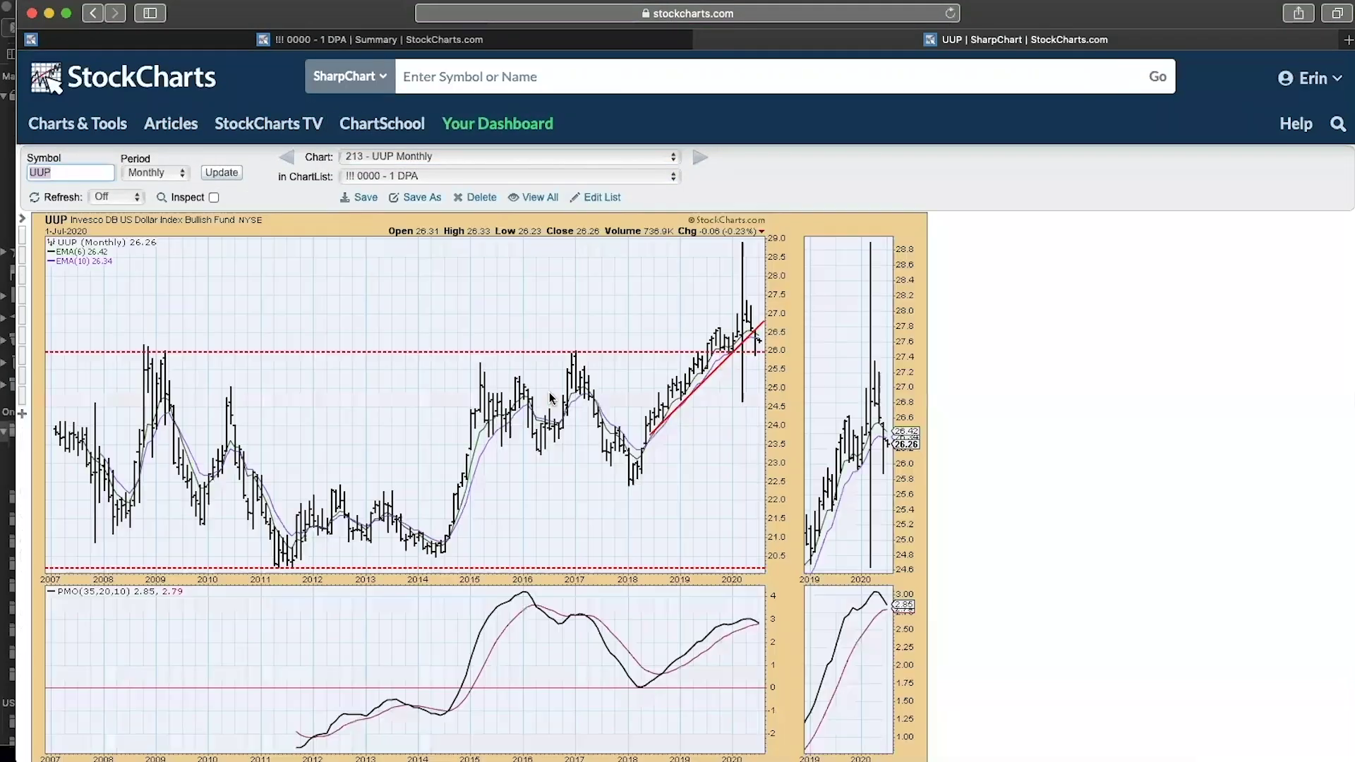
pyautogui.scroll(-4, 550, 395)
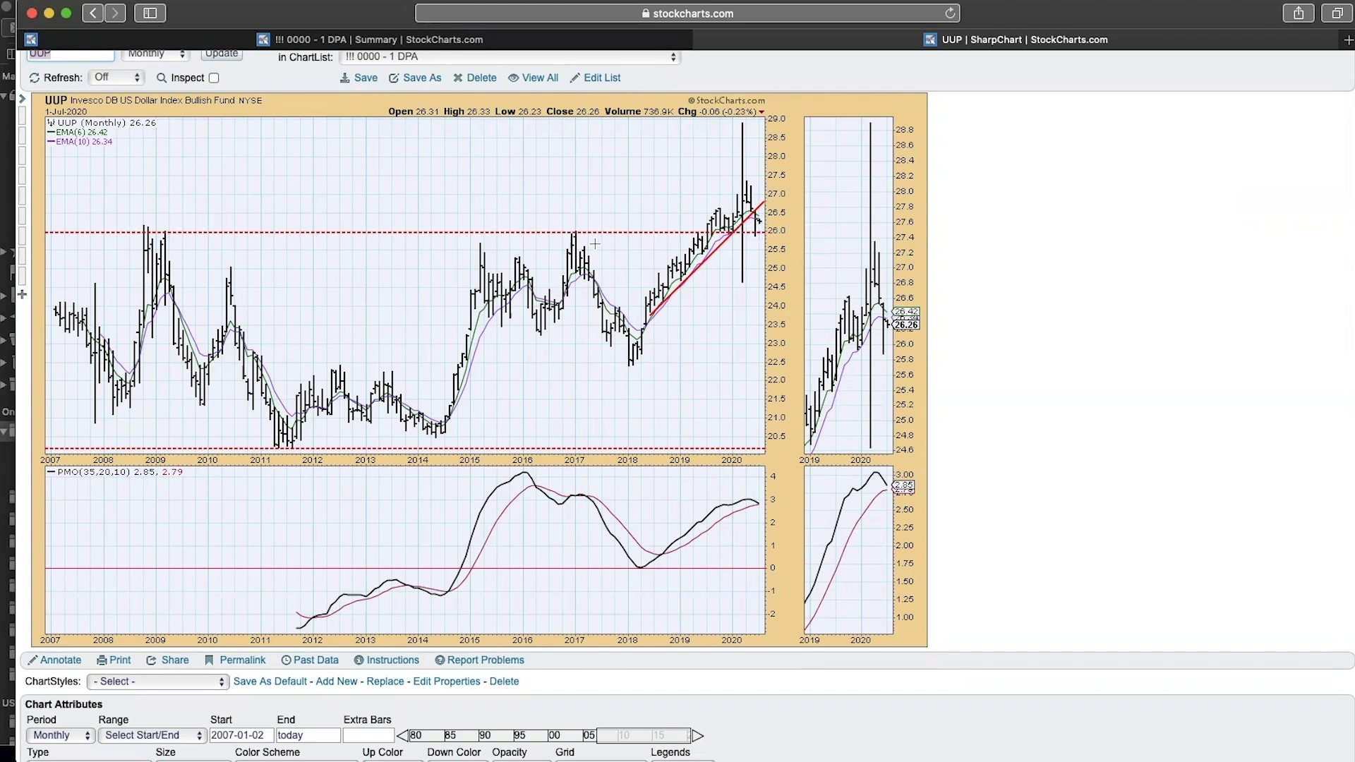
pyautogui.scroll(2, 594, 244)
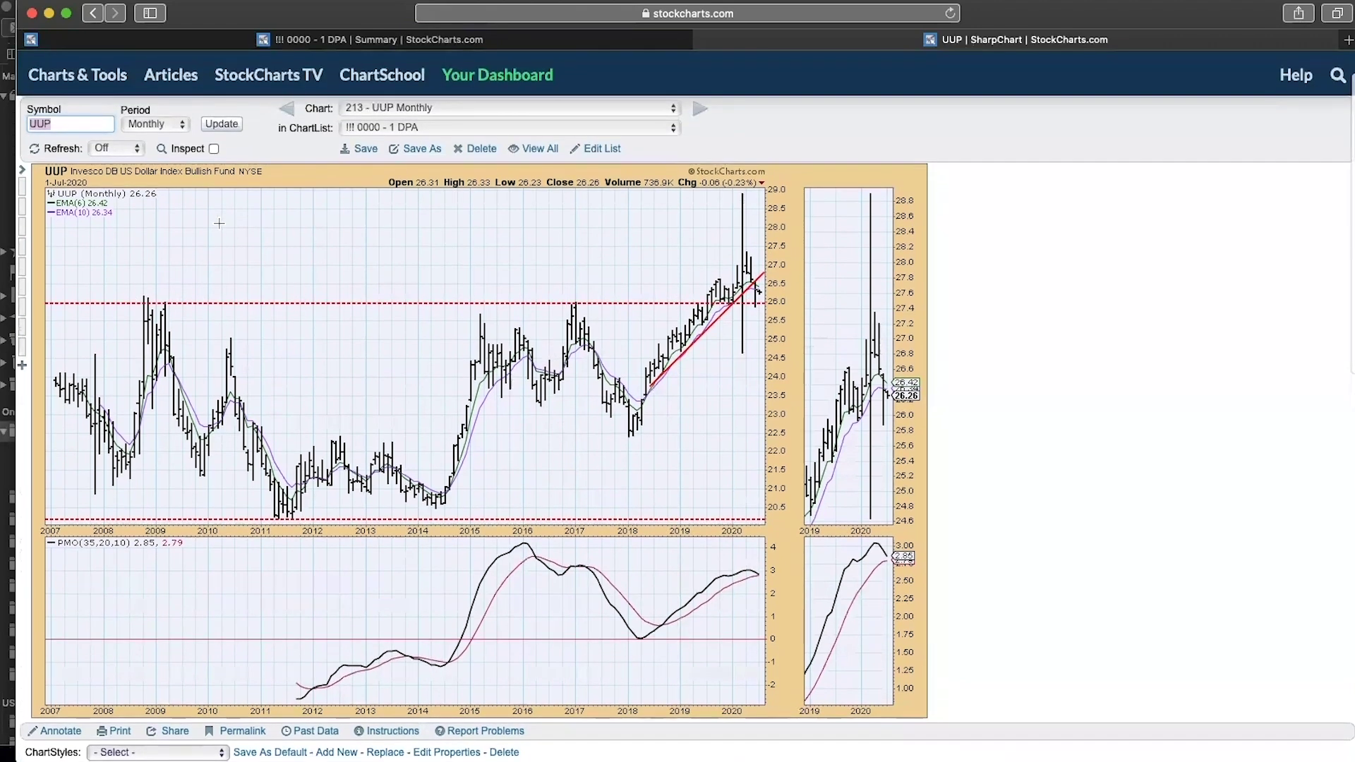
pyautogui.click(475, 107)
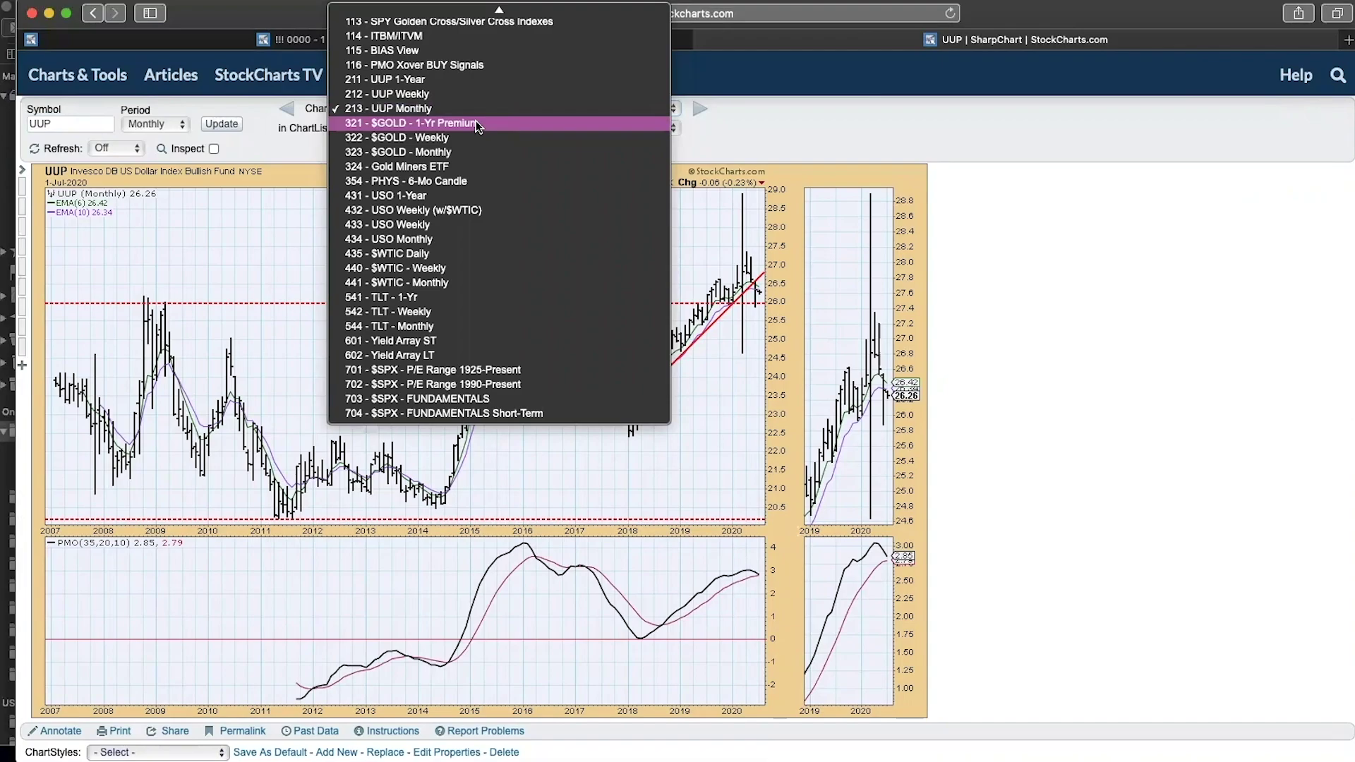
pyautogui.click(476, 123)
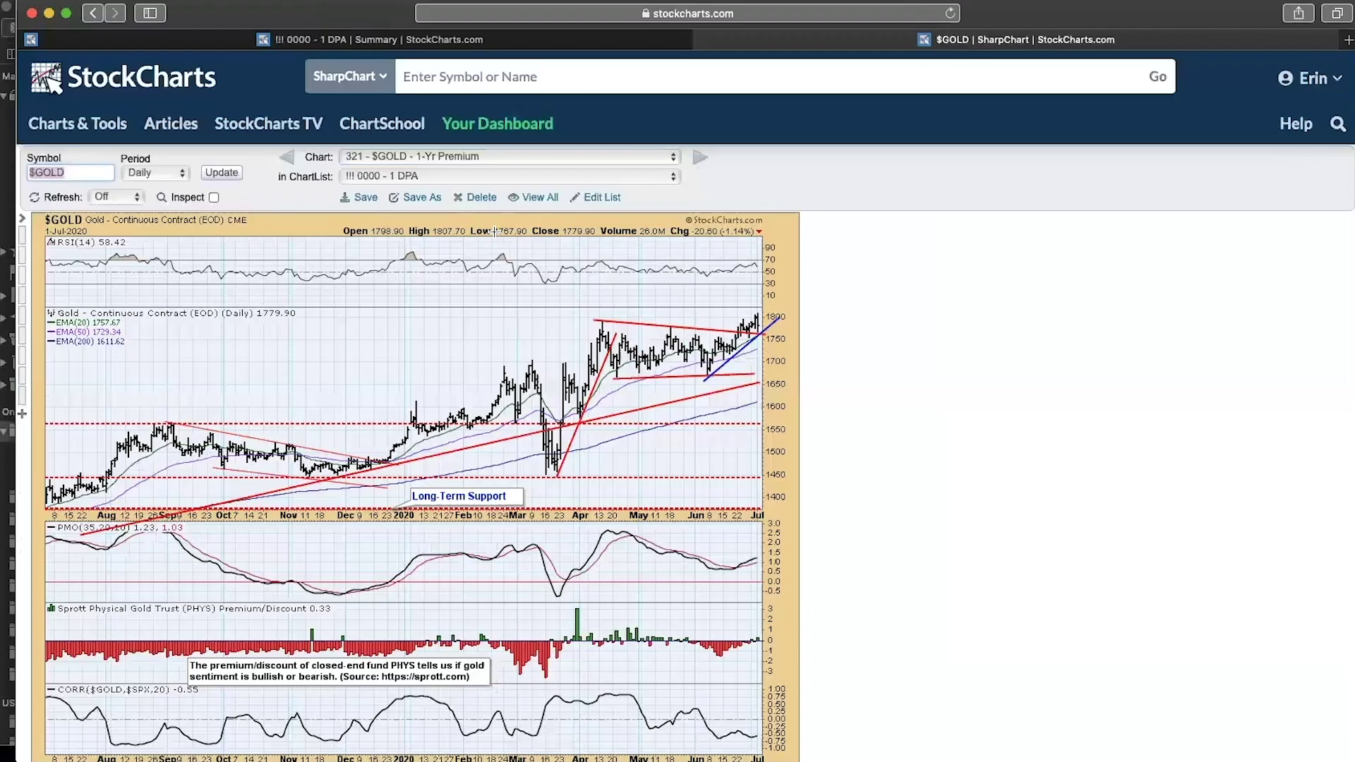
# Step: Review the $GOLD 1-Yr Premium chart, then load '322 - $GOLD - Weekly' and '323 - $GOLD - Monthly'
pyautogui.scroll(-2, 522, 226)
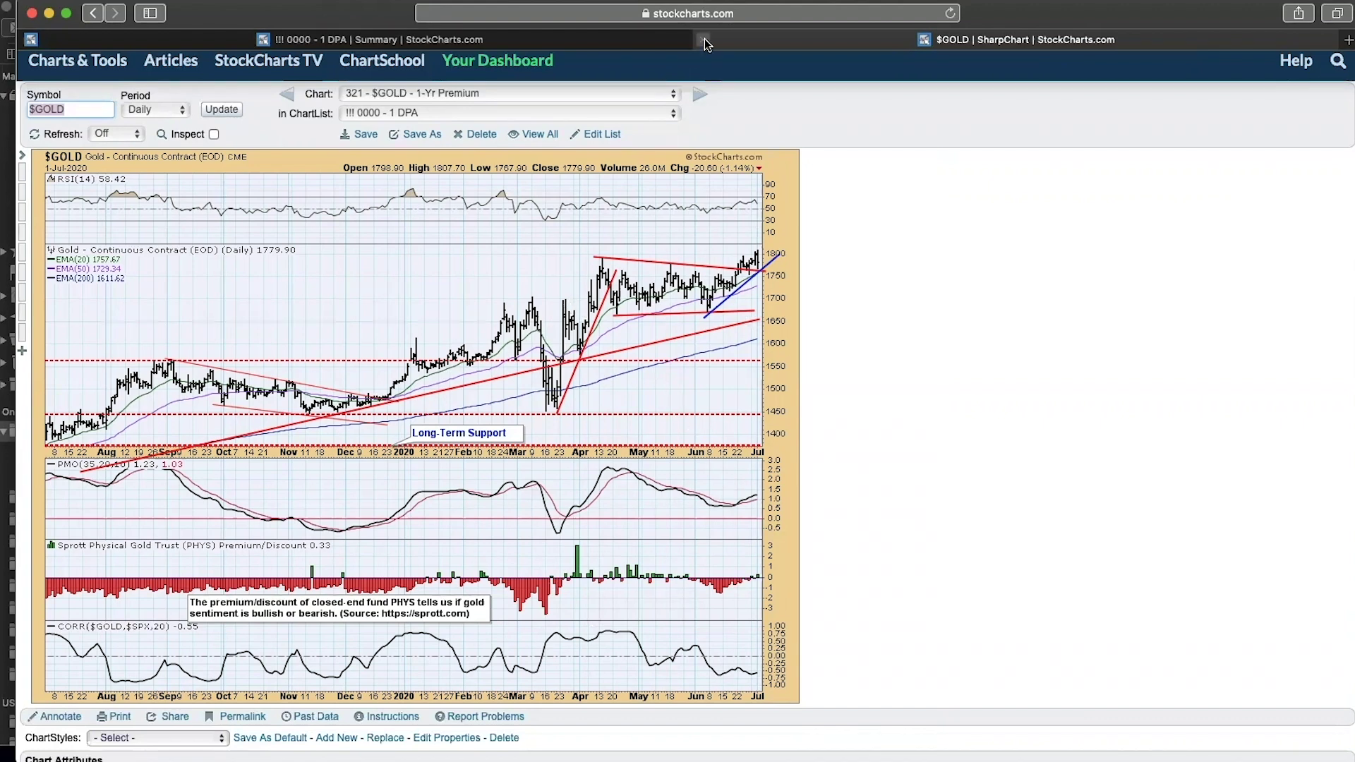
pyautogui.click(502, 90)
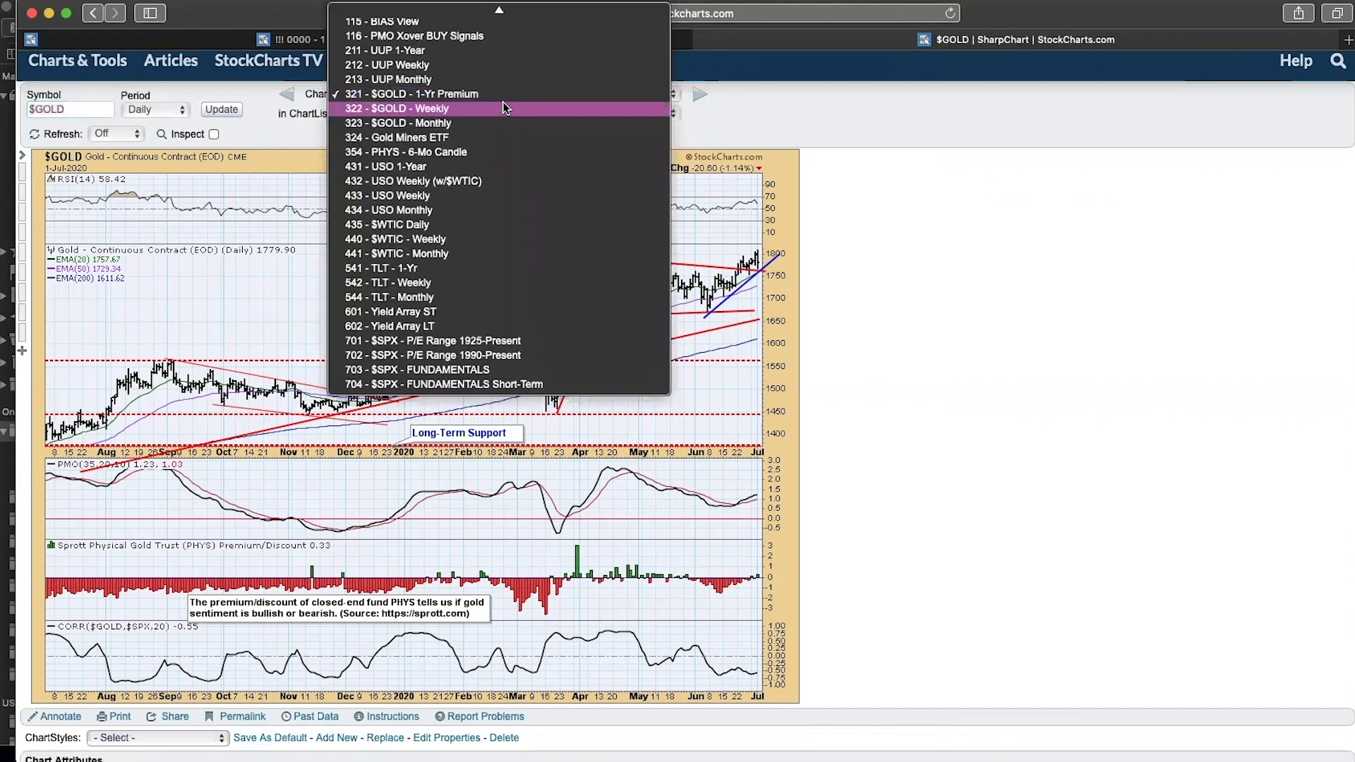
pyautogui.click(506, 106)
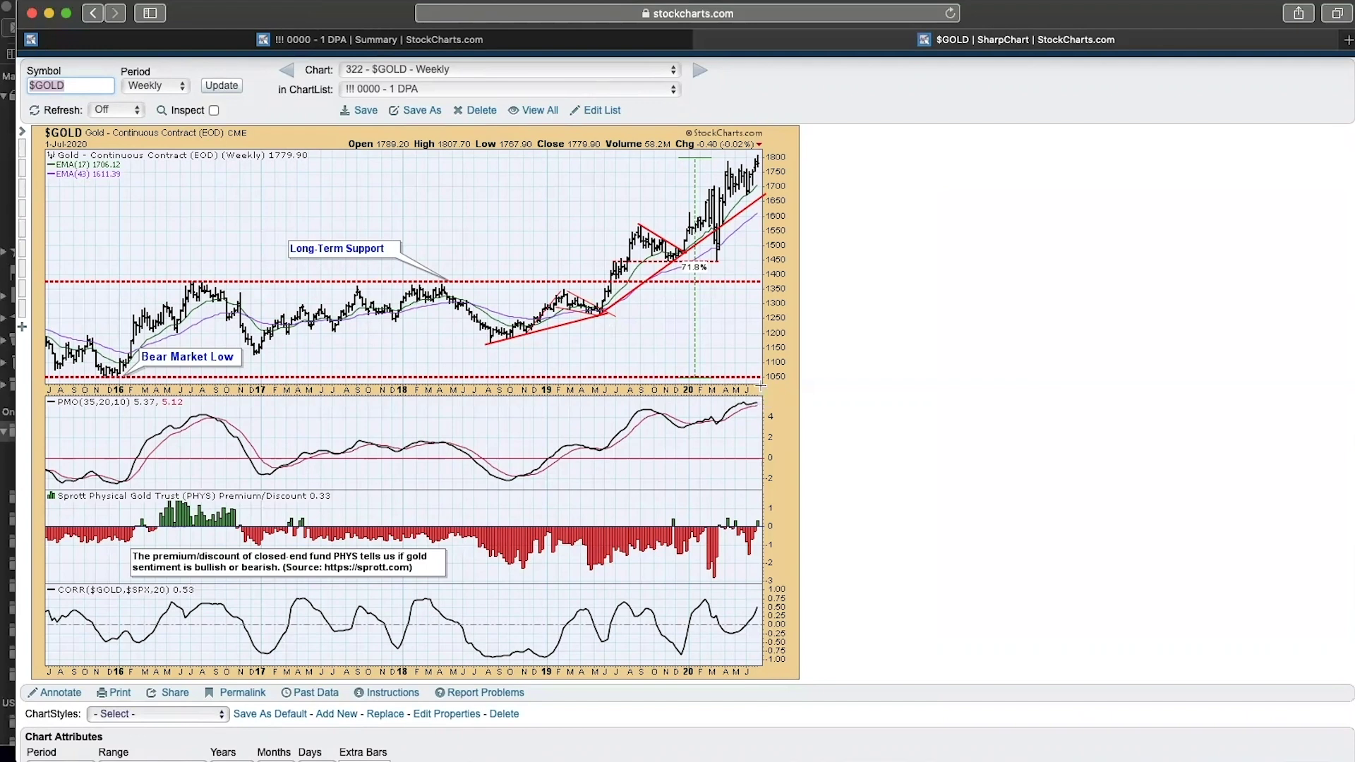
pyautogui.click(448, 70)
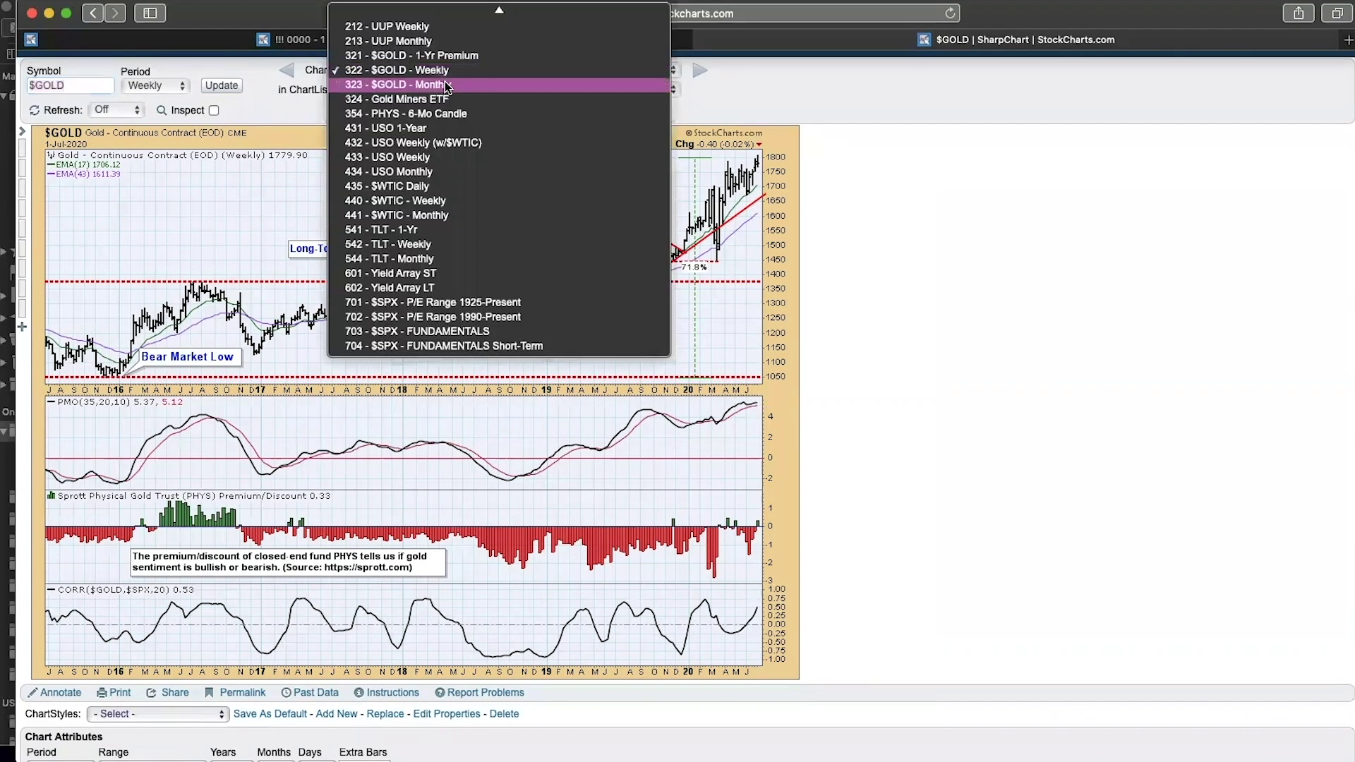
pyautogui.click(444, 83)
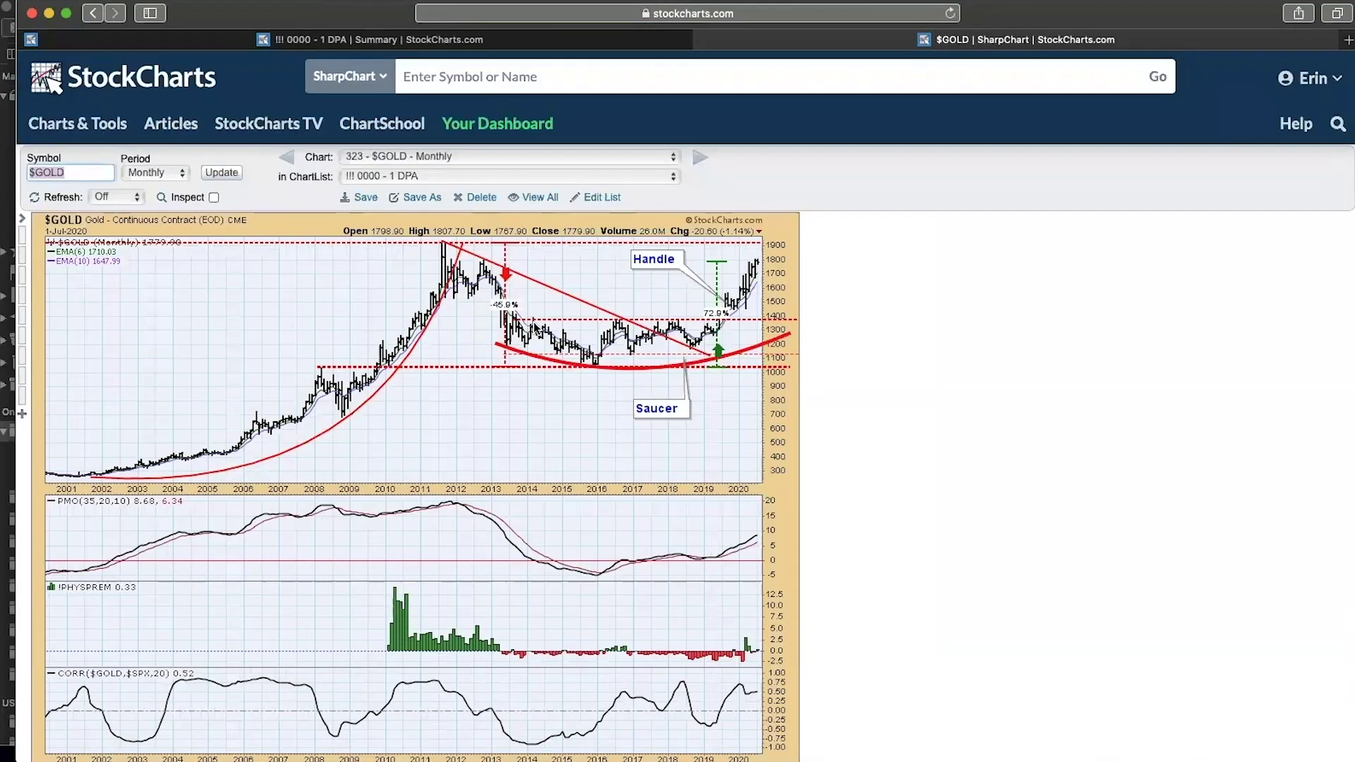
pyautogui.scroll(-3, 534, 323)
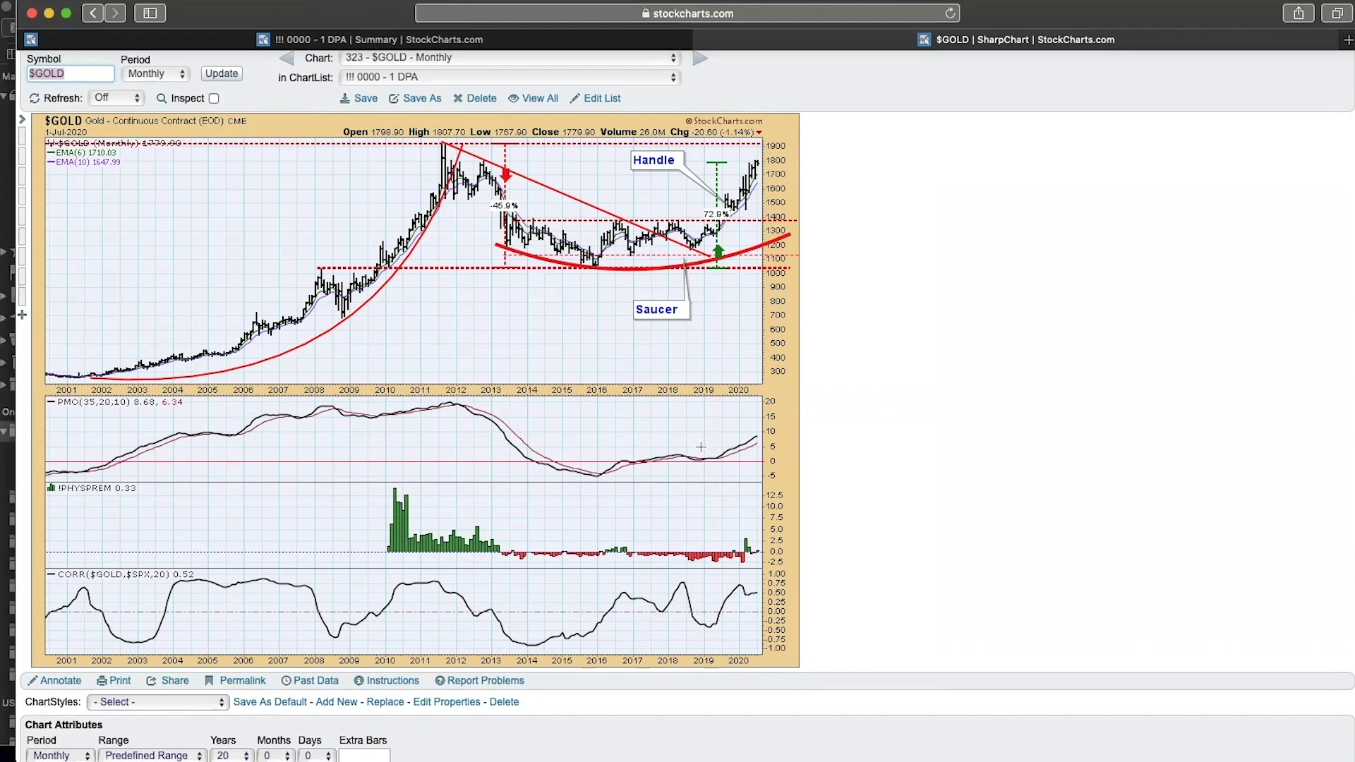
pyautogui.click(407, 59)
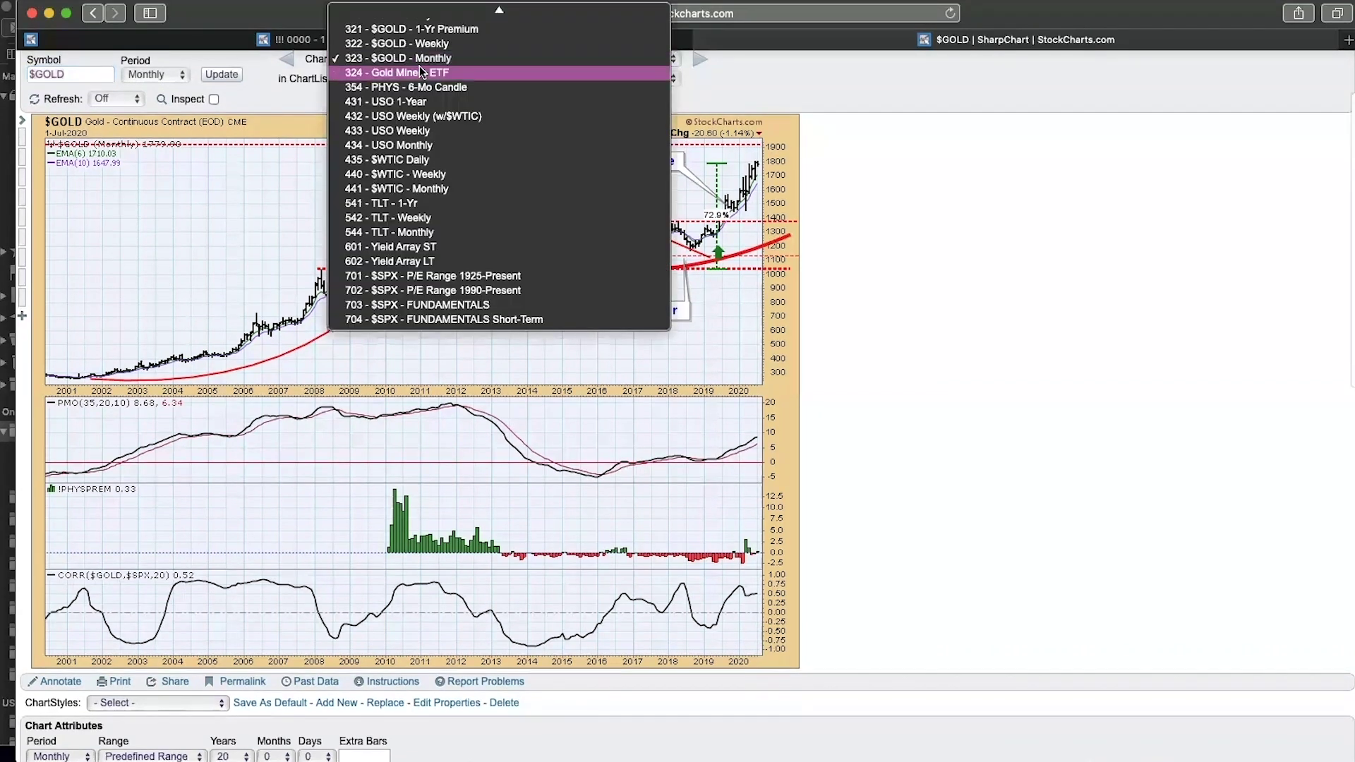
# Step: Load '324 - Gold Miners ETF', review GDX's panels, then show it with the monthly chart style
pyautogui.click(420, 75)
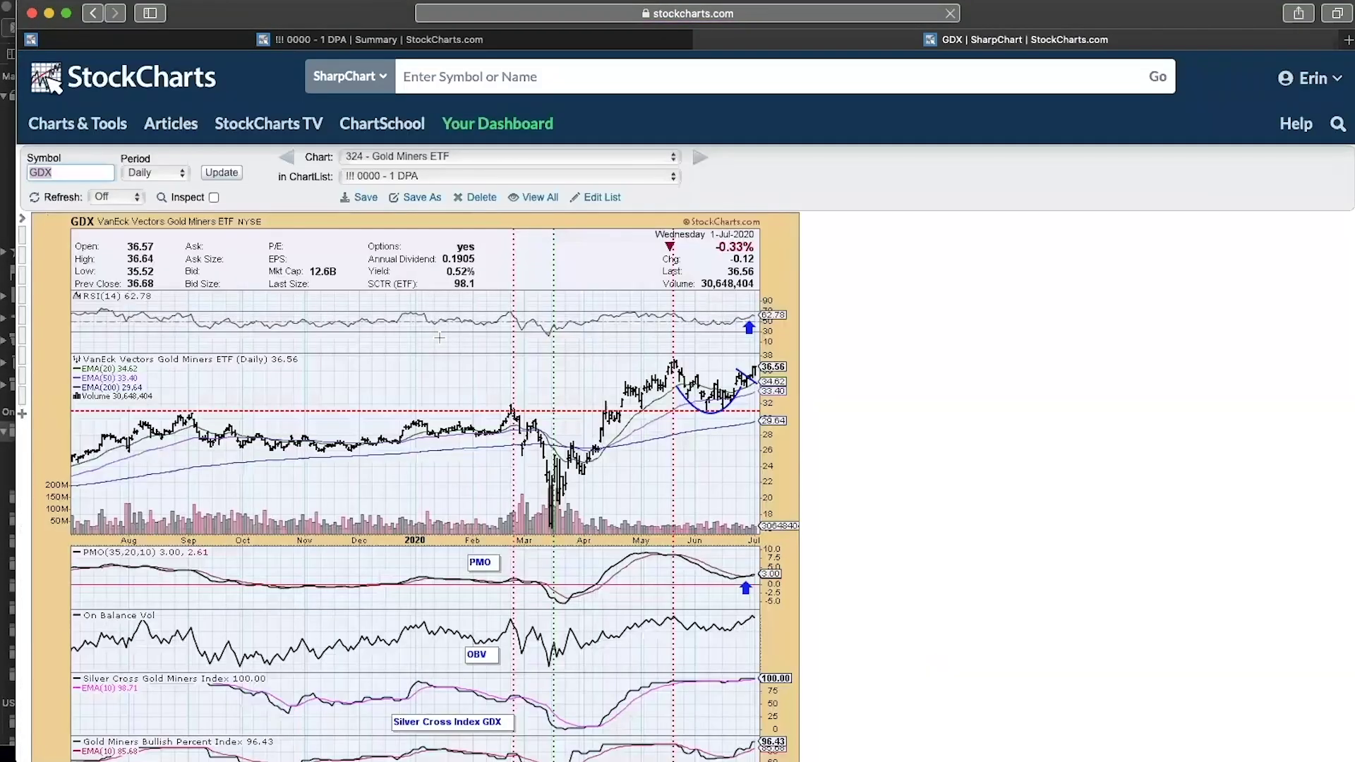
pyautogui.scroll(-3, 439, 338)
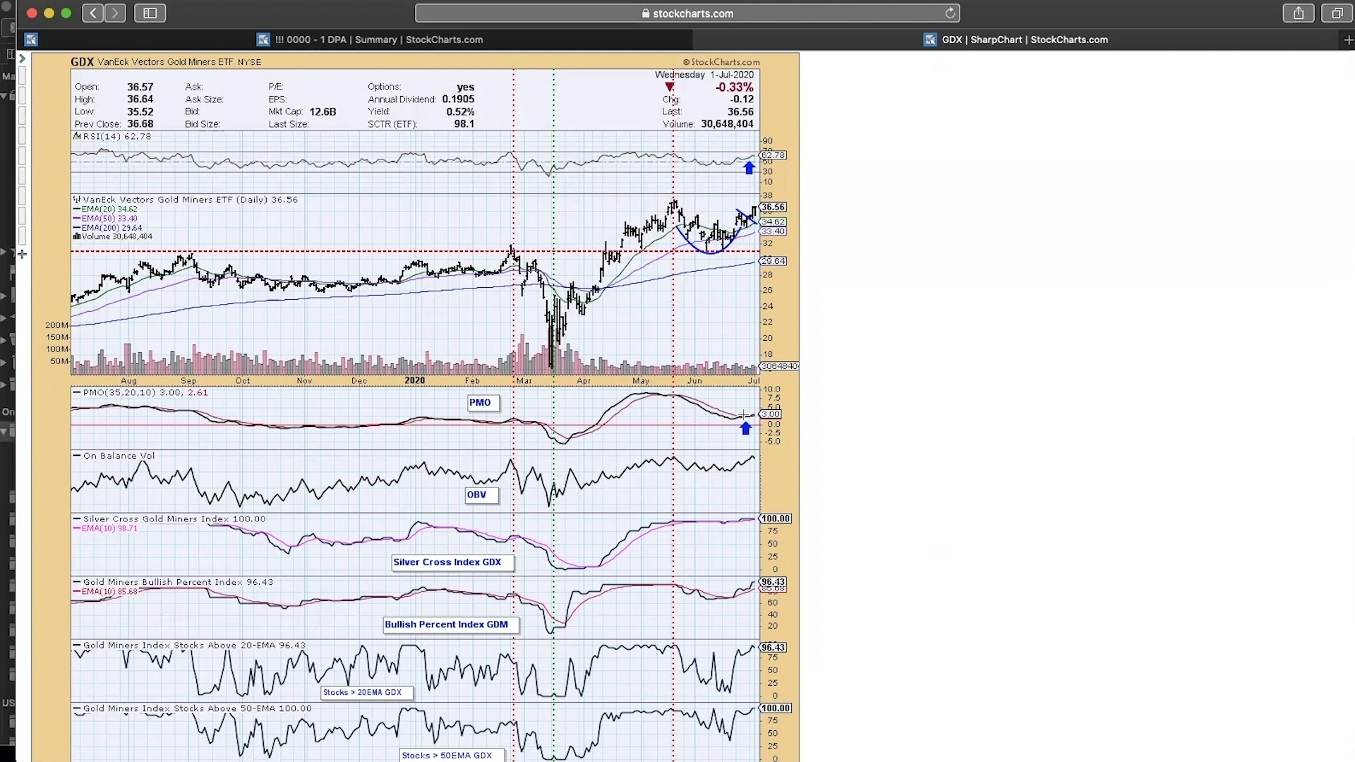
pyautogui.scroll(-4, 743, 415)
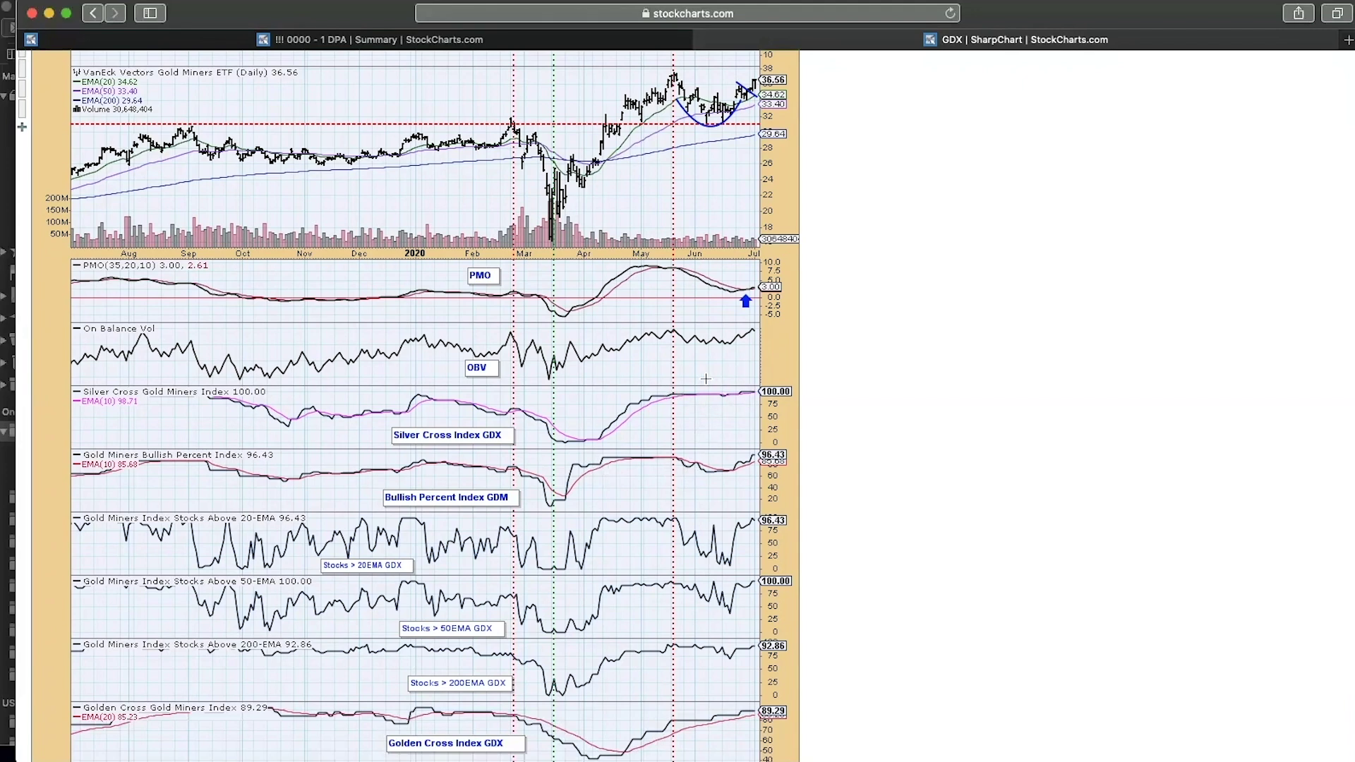
pyautogui.scroll(5, 705, 379)
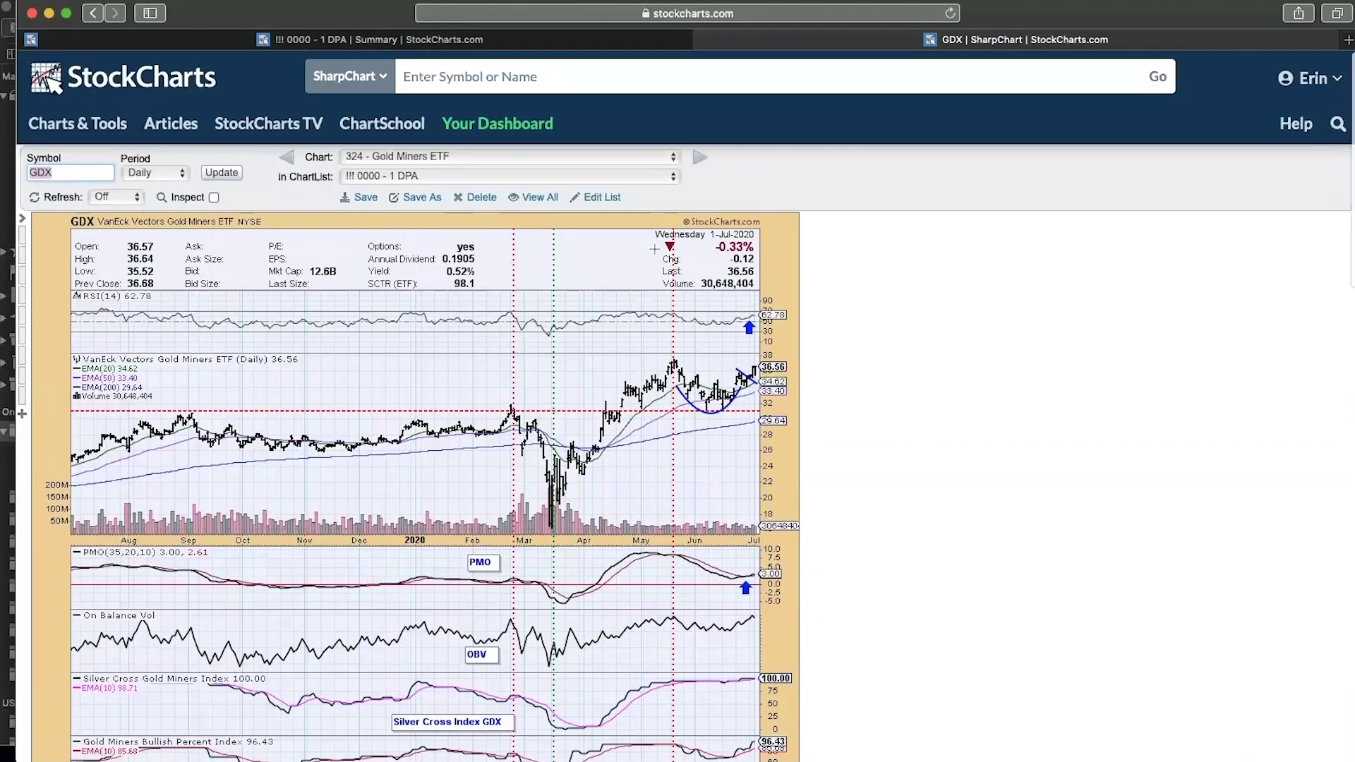
pyautogui.click(573, 159)
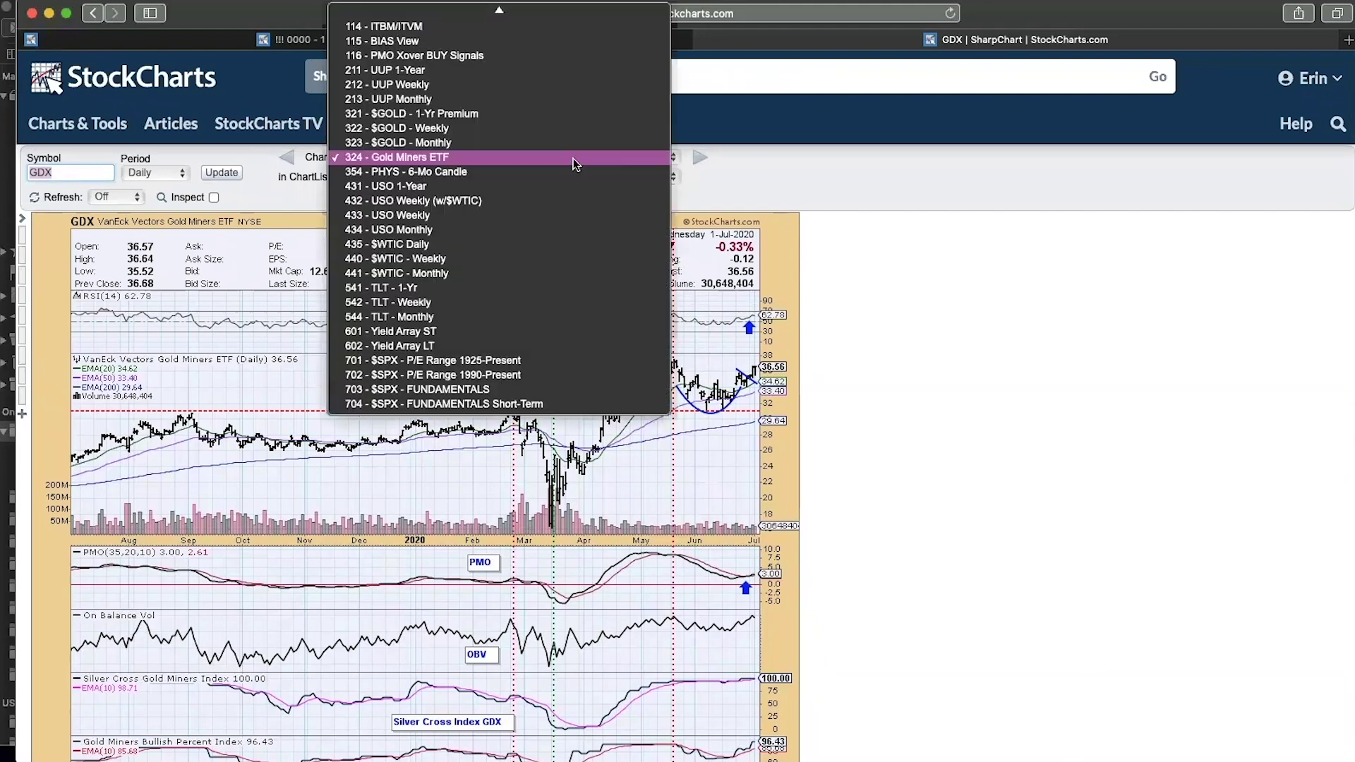
pyautogui.press('Escape')
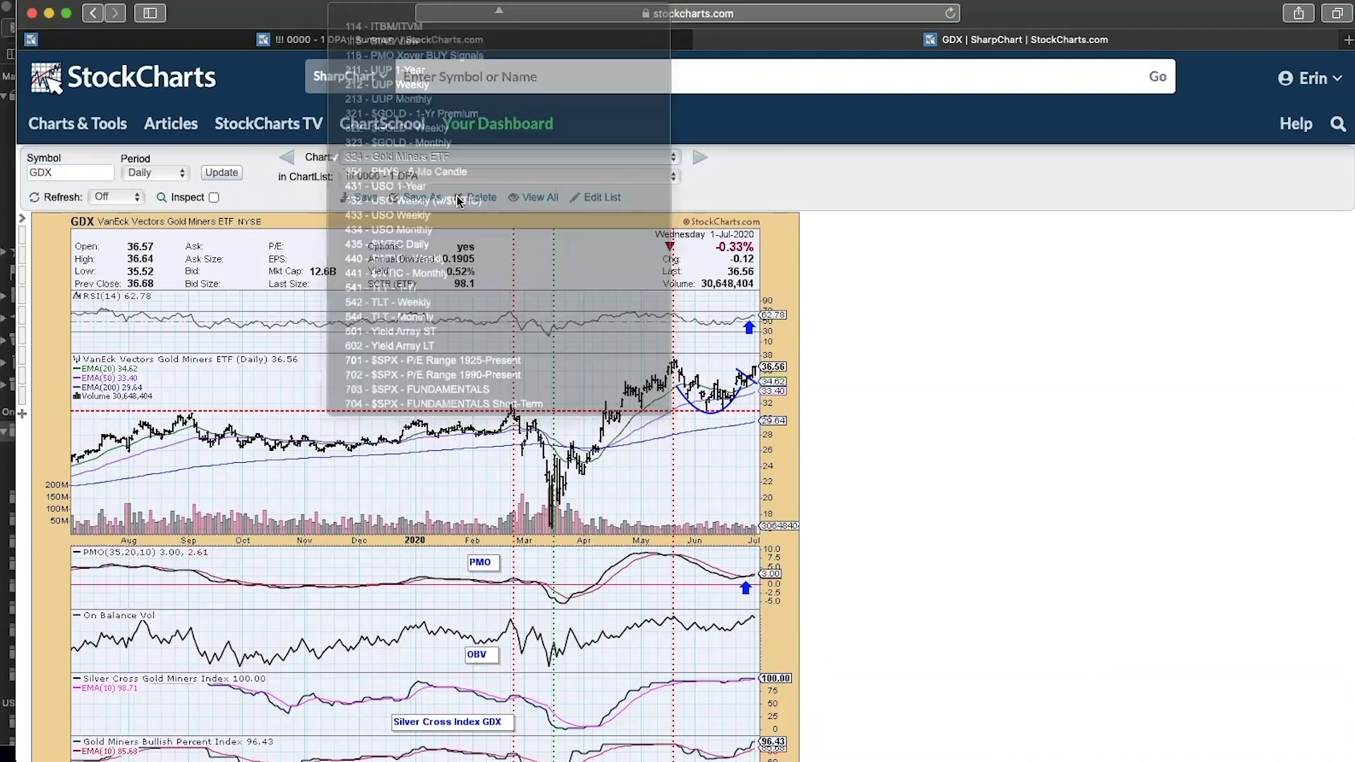
pyautogui.click(20, 296)
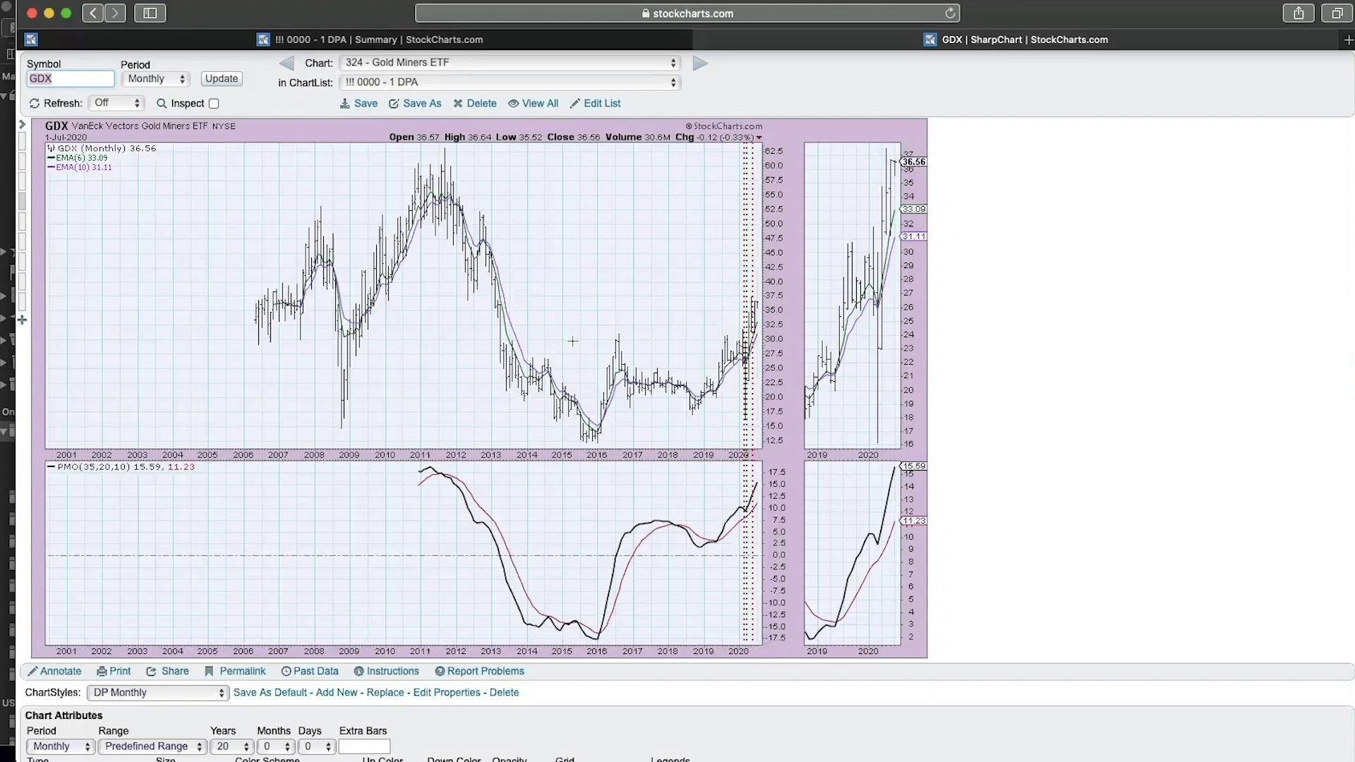
# Step: Scroll back to the top of the GDX monthly chart and open the ChartList's chart dropdown
pyautogui.scroll(2, 729, 321)
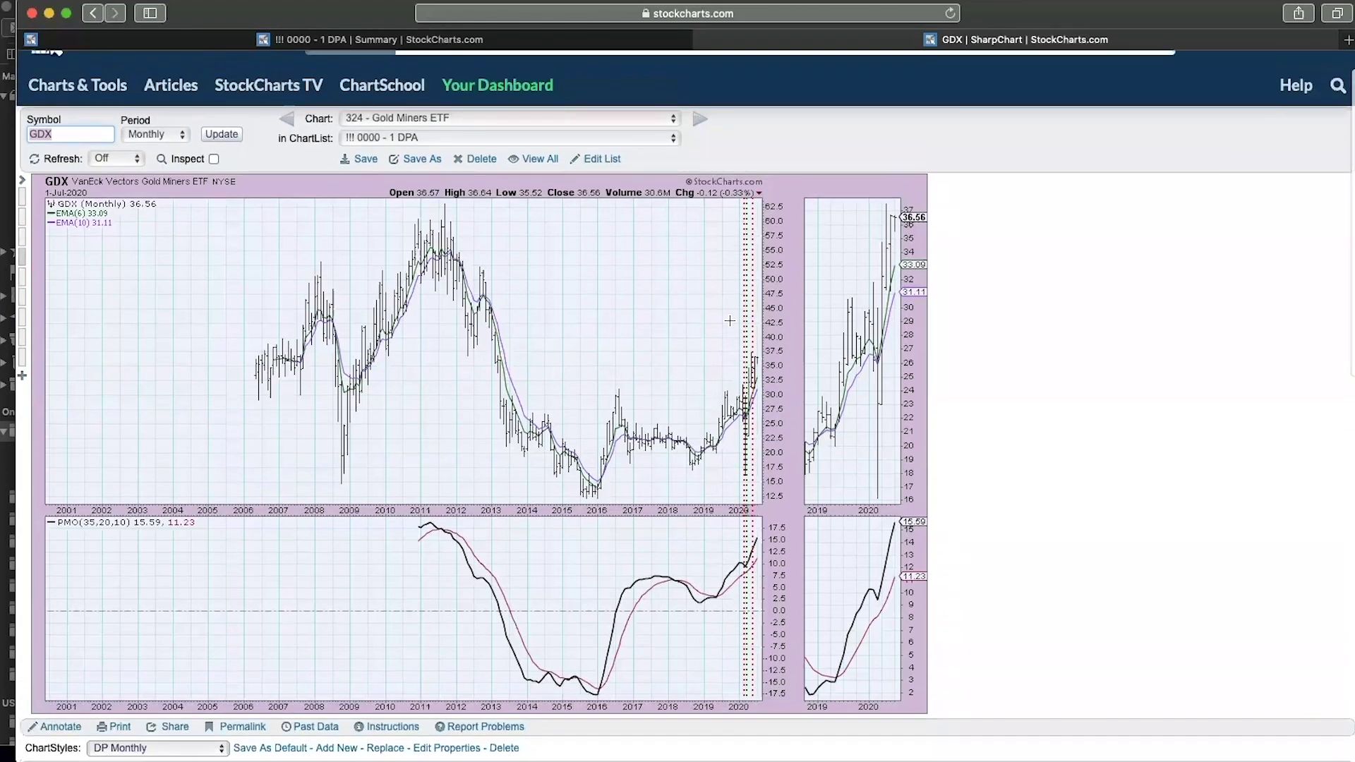
pyautogui.click(492, 124)
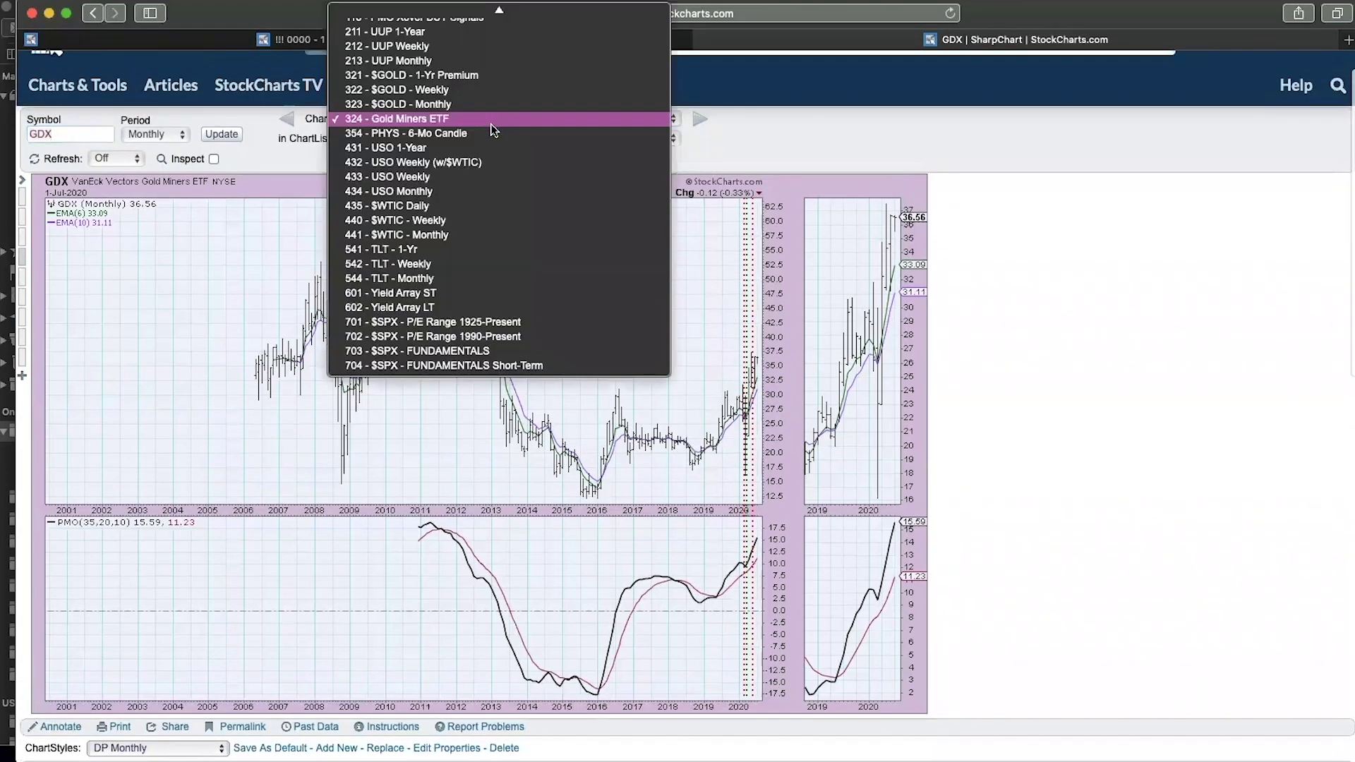
# Step: Load and review '431 - USO 1-Year', then switch to '435 - $WTIC Daily'
pyautogui.click(493, 148)
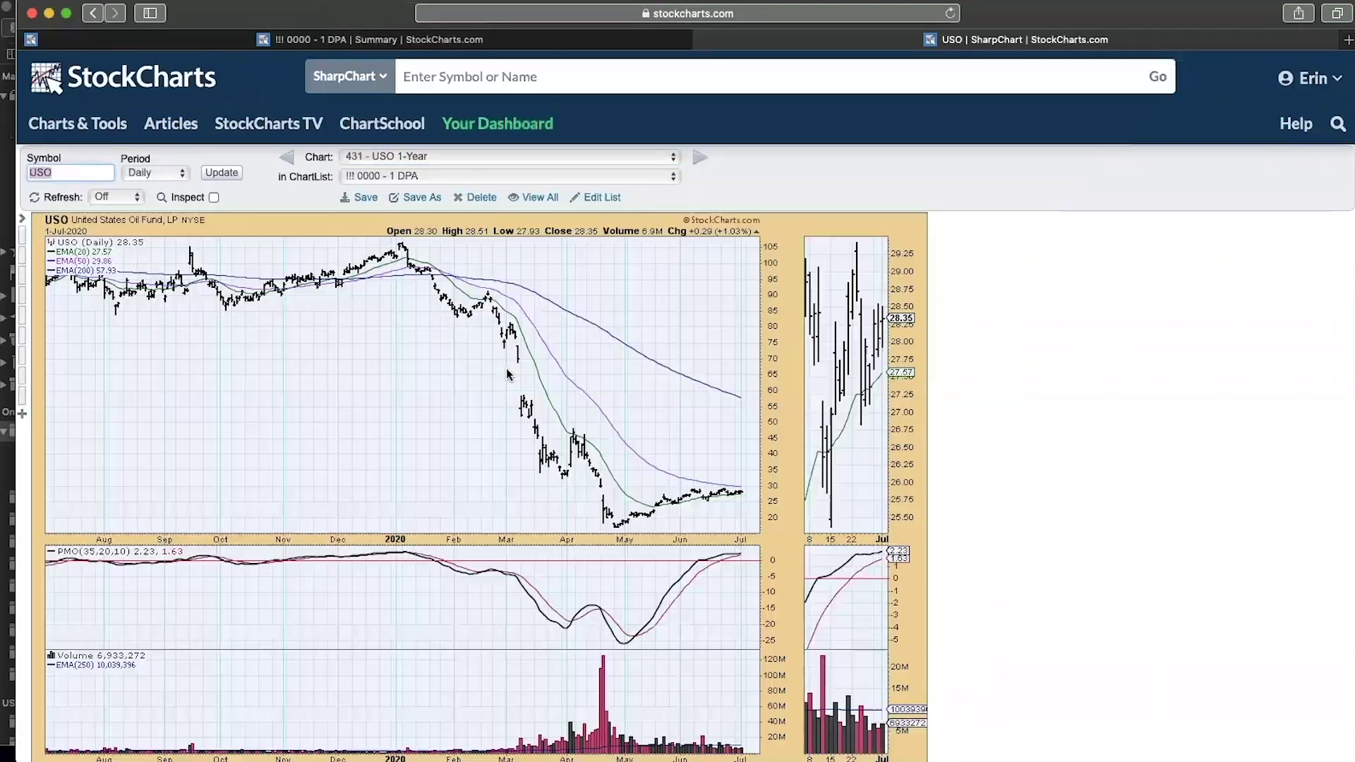
pyautogui.scroll(-4, 507, 373)
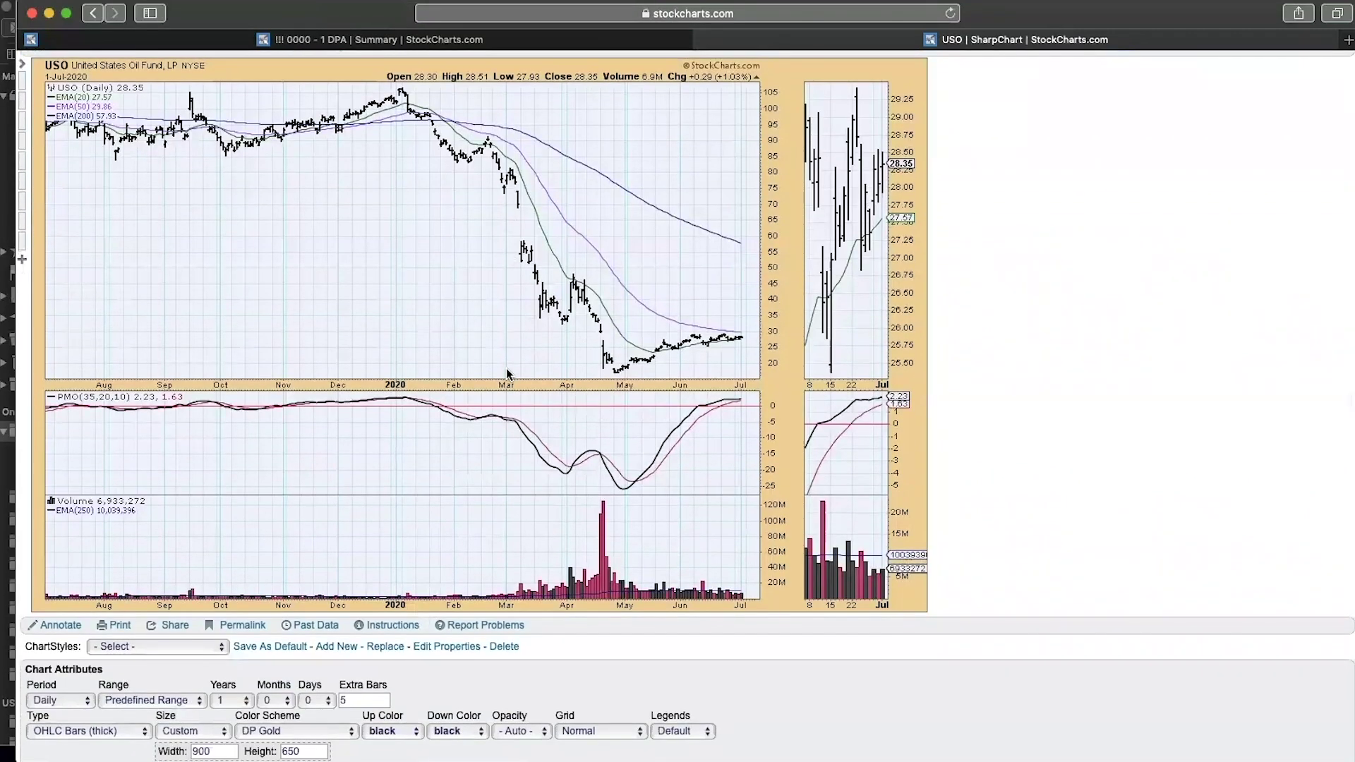
pyautogui.scroll(1, 506, 373)
pyautogui.scroll(1, 506, 373)
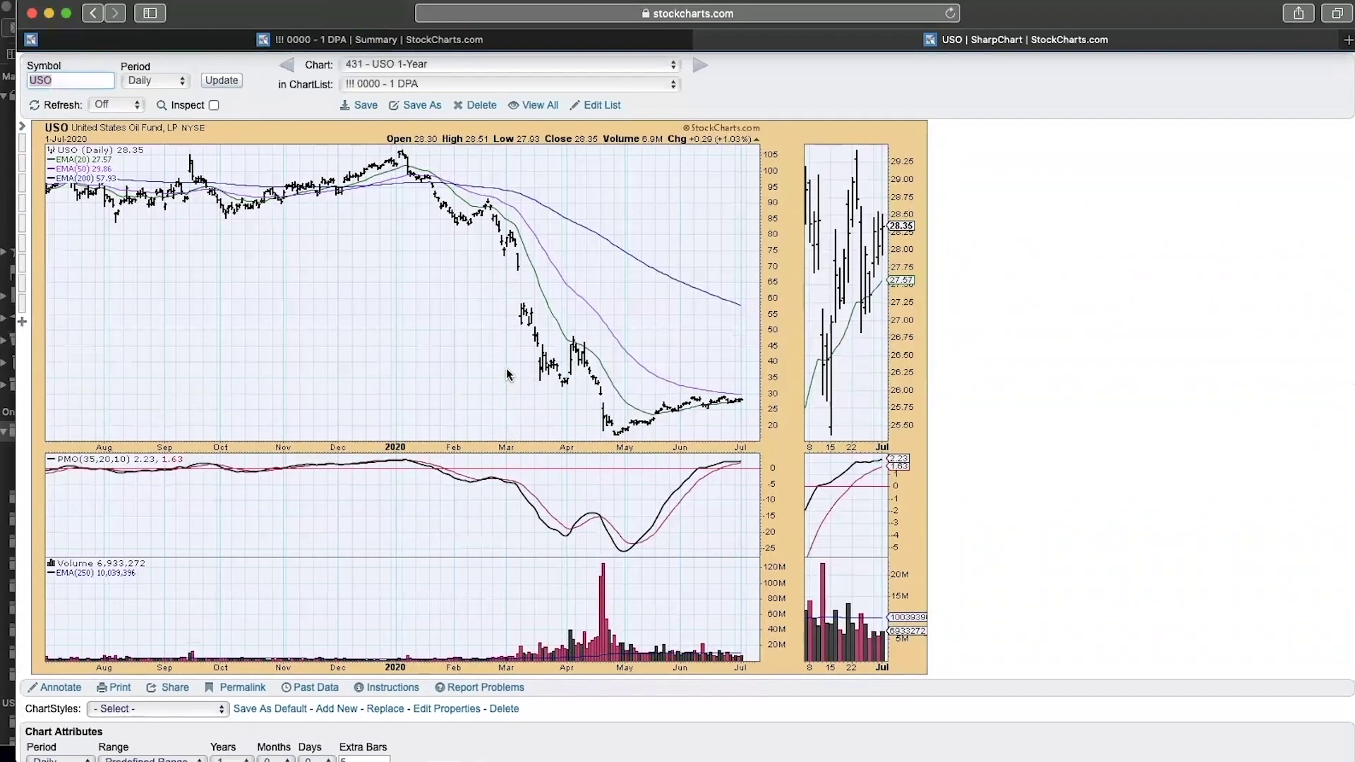
pyautogui.click(562, 65)
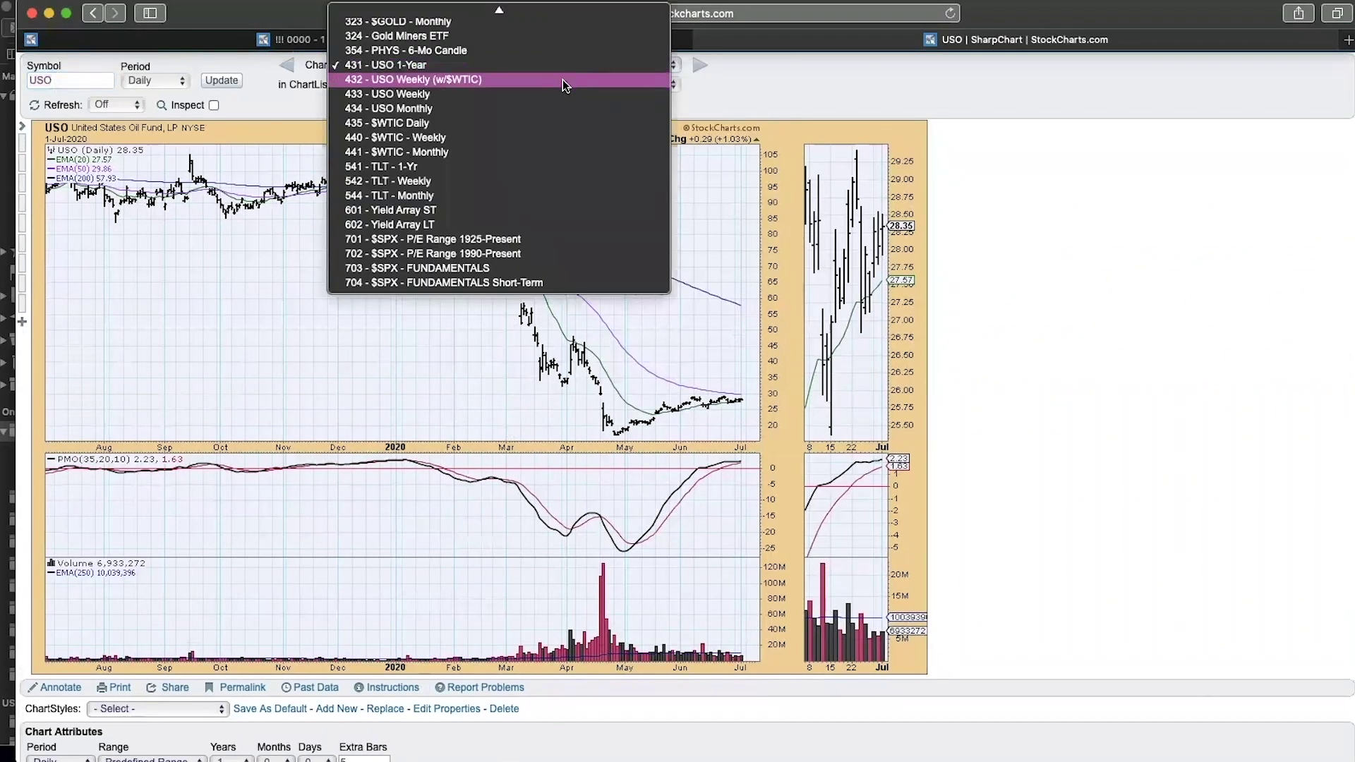
pyautogui.click(559, 122)
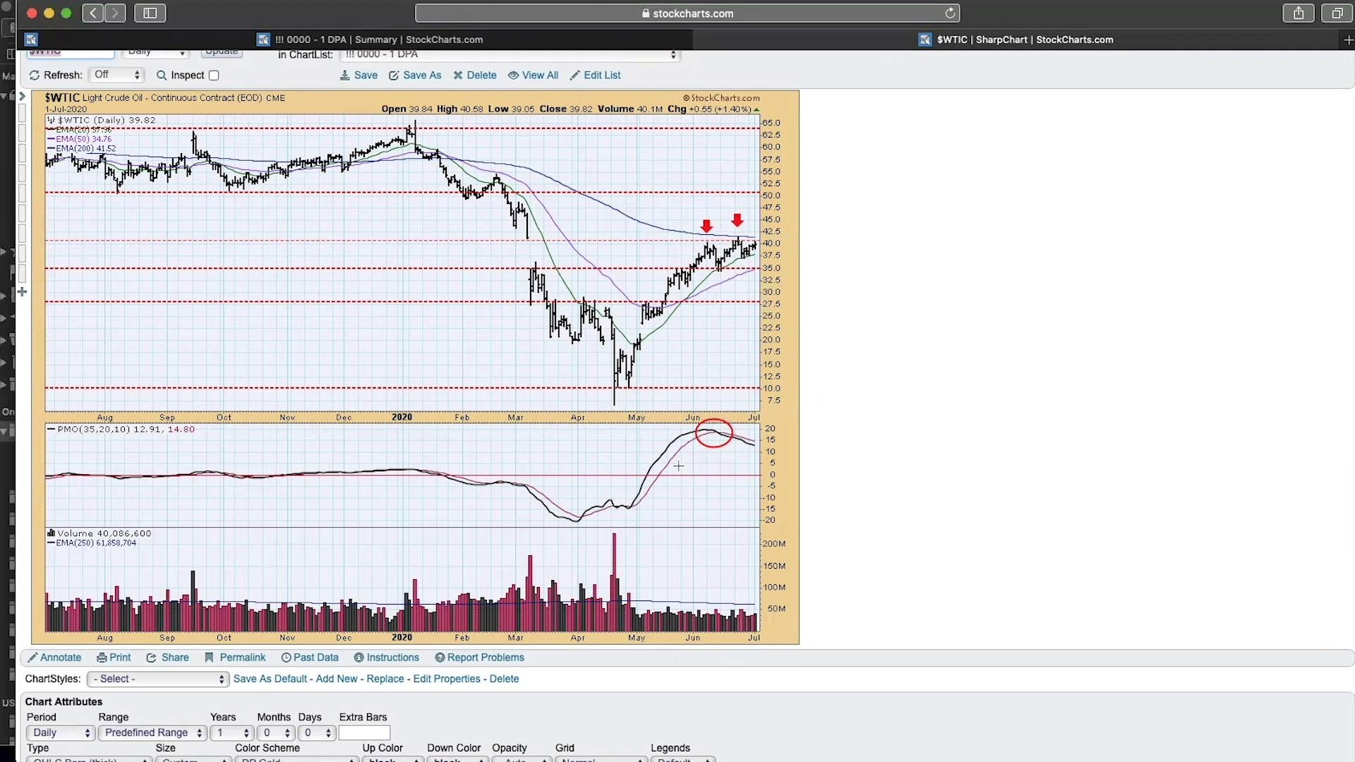
pyautogui.scroll(3, 412, 222)
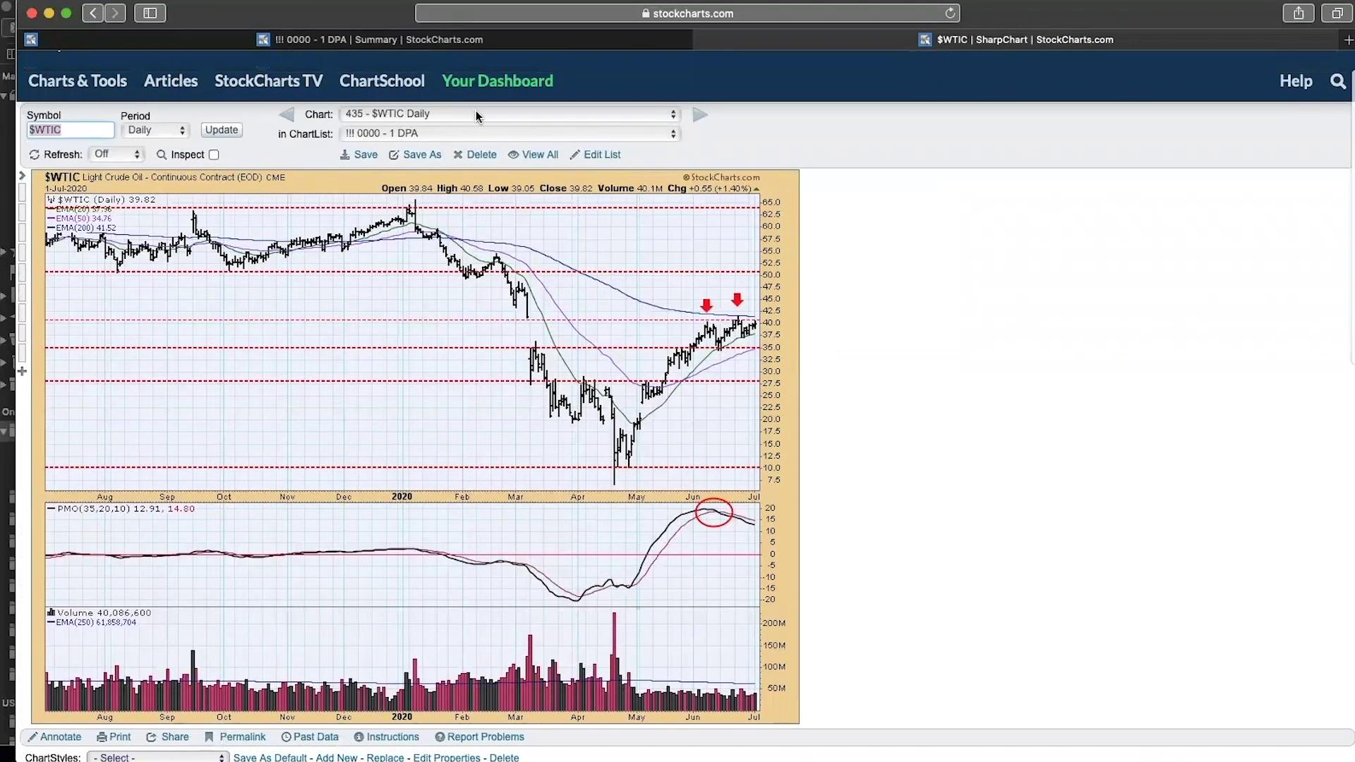
pyautogui.click(476, 116)
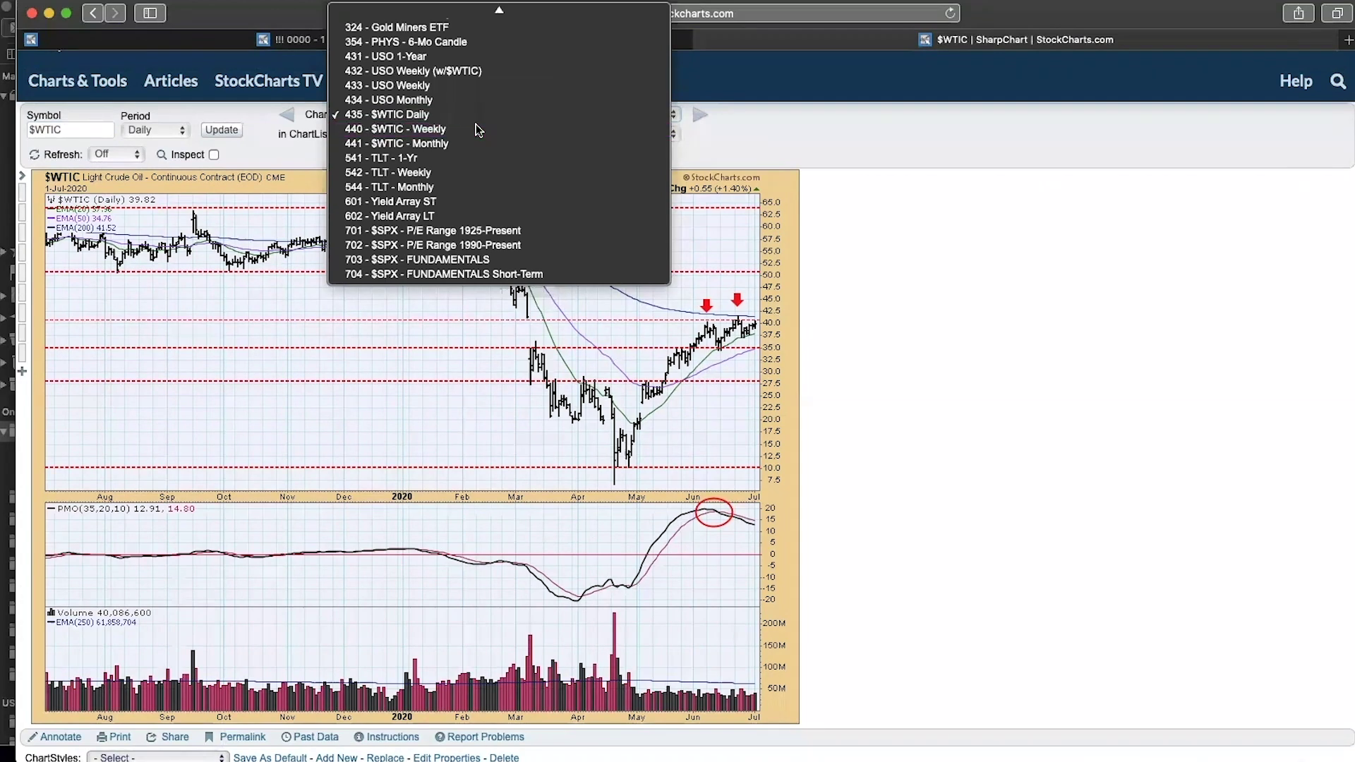
# Step: Load and review '440 - $WTIC - Weekly', then reopen the chart list for the monthly view
pyautogui.click(477, 130)
pyautogui.scroll(-2, 567, 270)
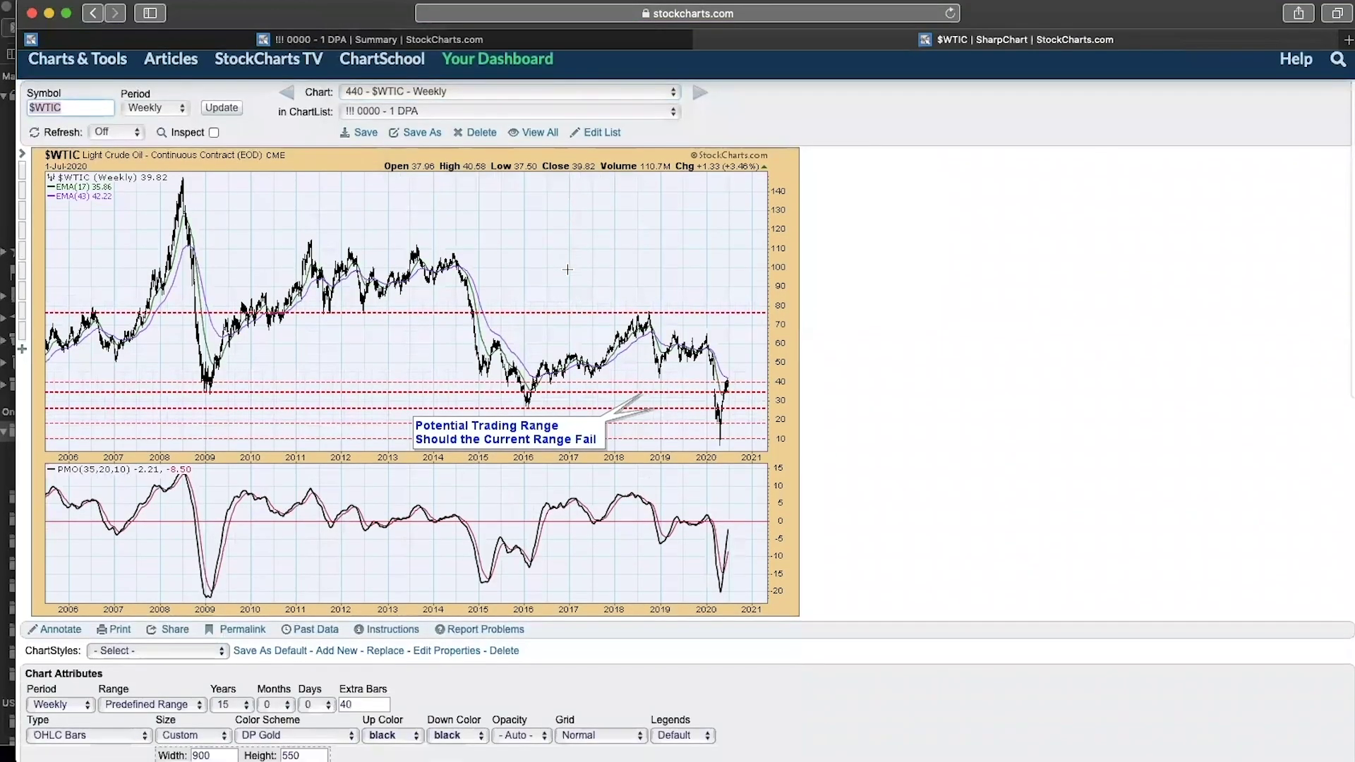
pyautogui.scroll(1, 567, 269)
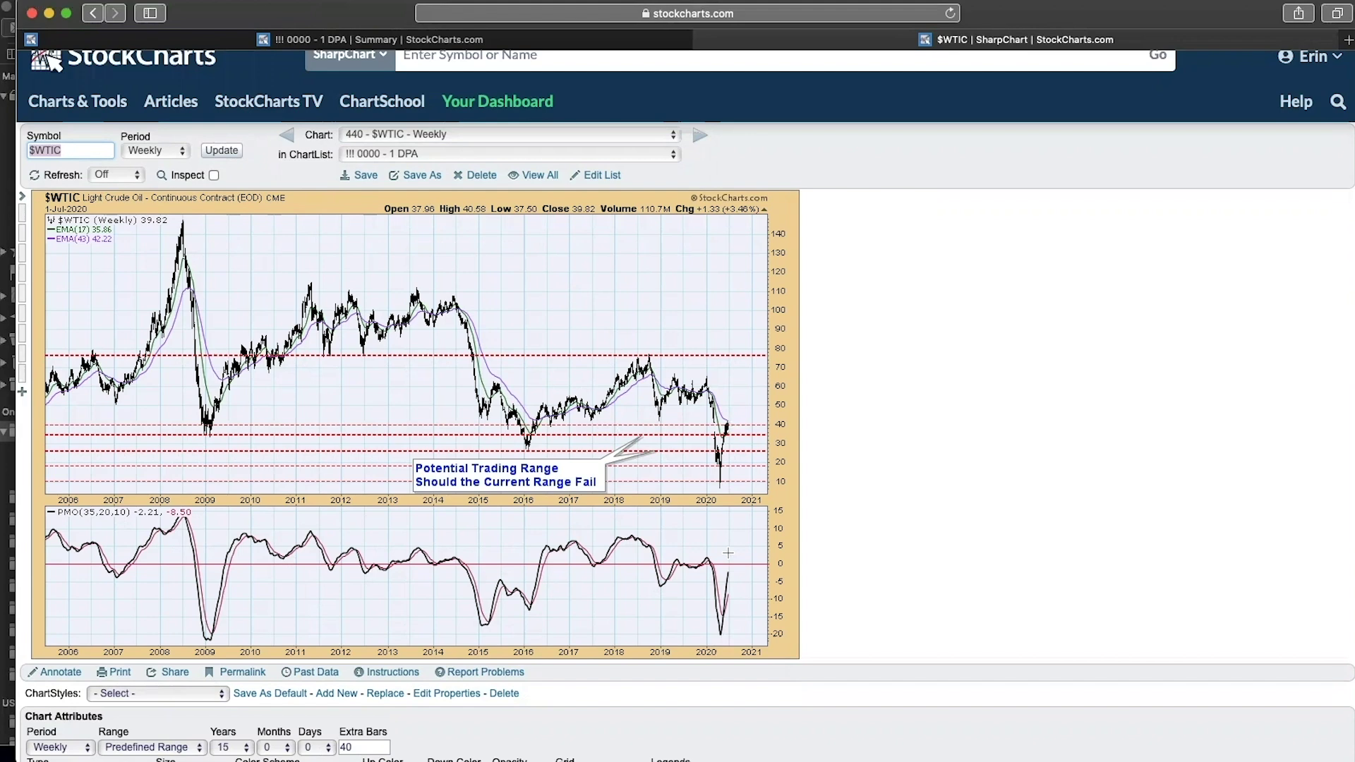
pyautogui.click(476, 136)
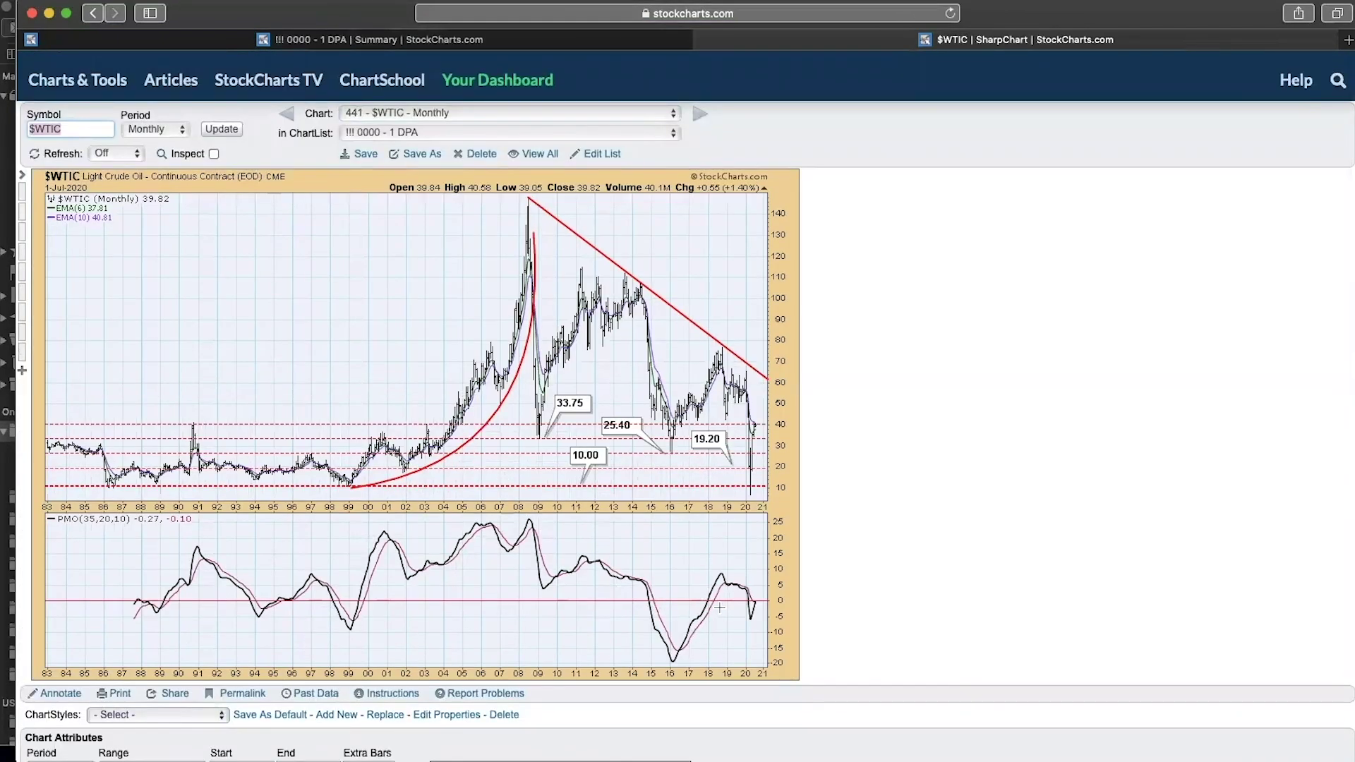
pyautogui.click(437, 115)
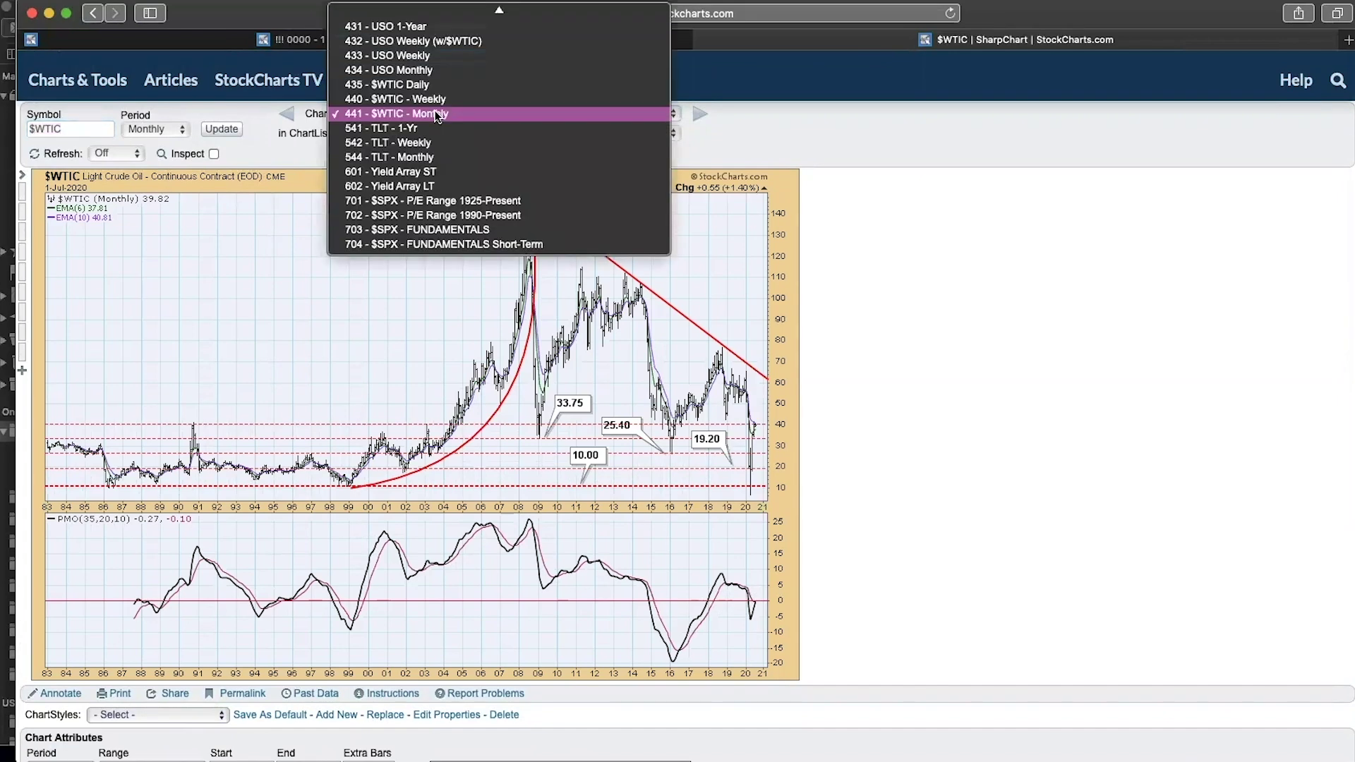
# Step: Load the saved '541 - TLT - 1-Yr' Treasury bond chart from the Chart list
pyautogui.click(436, 128)
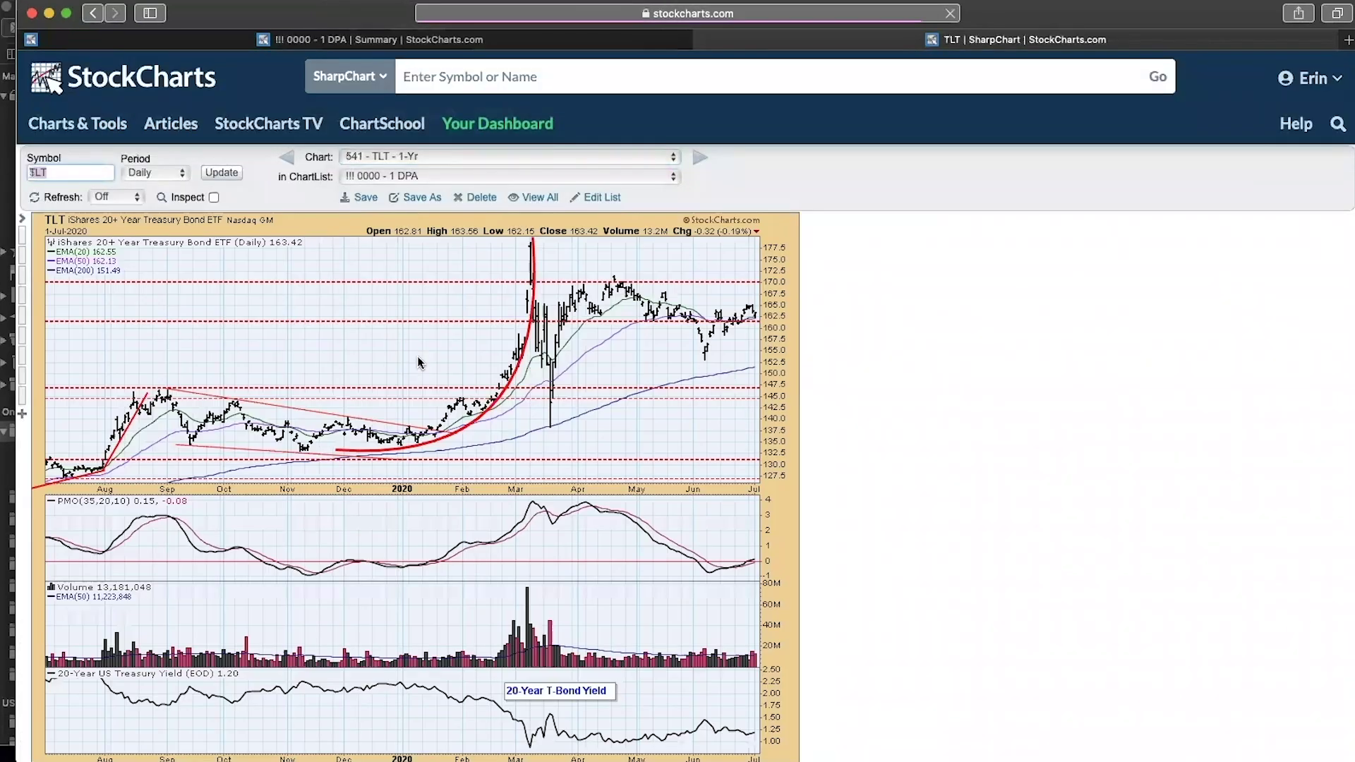
pyautogui.scroll(-2, 417, 356)
pyautogui.scroll(-2, 416, 356)
pyautogui.scroll(1, 417, 355)
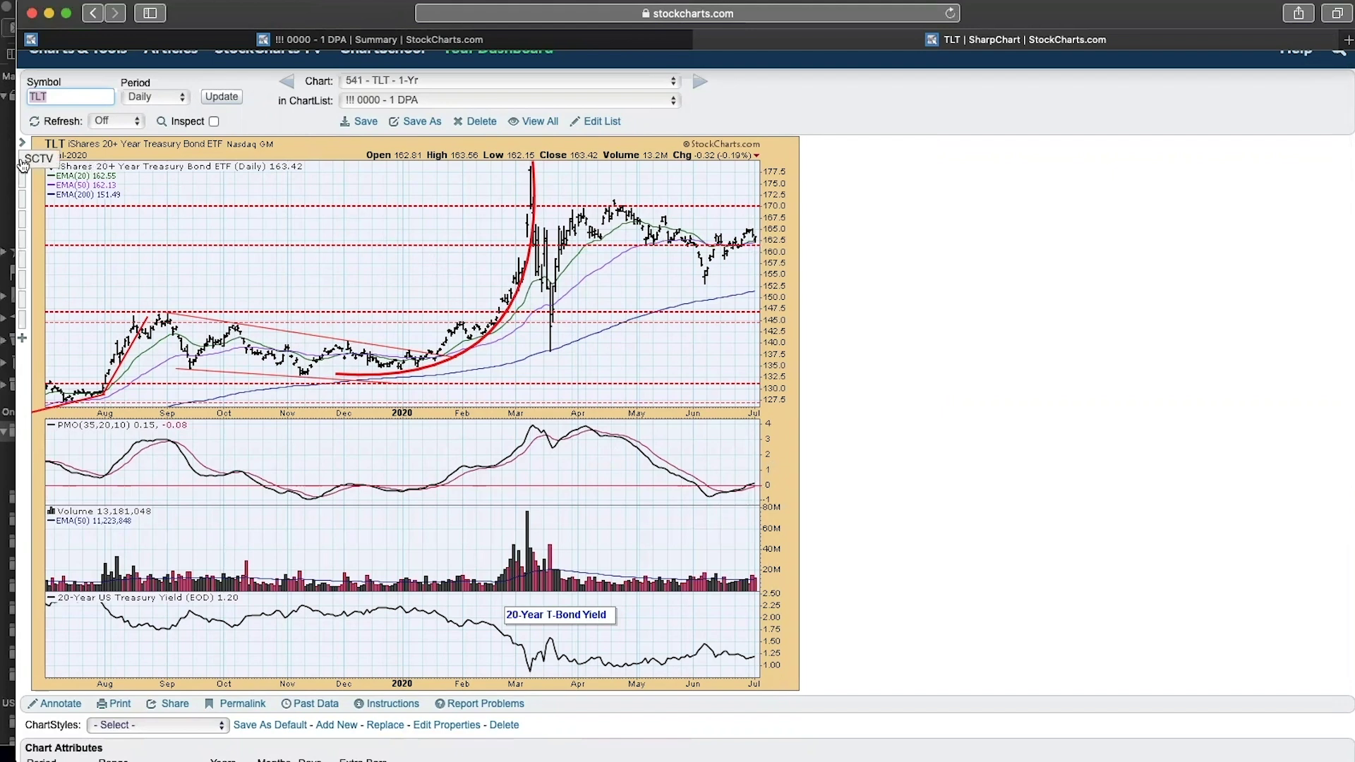
# Step: Reload the TLT chart to show RSI, PMO, On Balance Volume and SCTR (92.5) panels
pyautogui.press('Return')
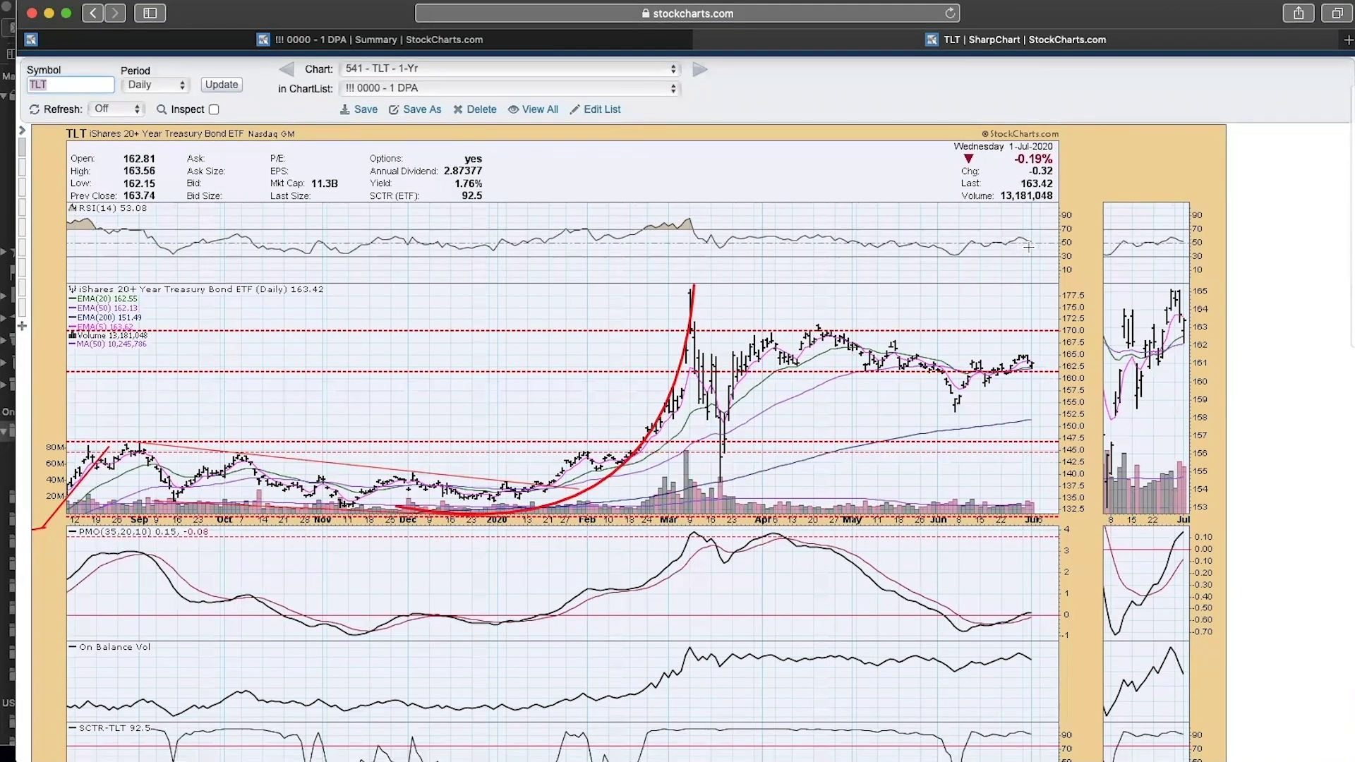
pyautogui.scroll(-2, 1028, 247)
pyautogui.scroll(3, 478, 162)
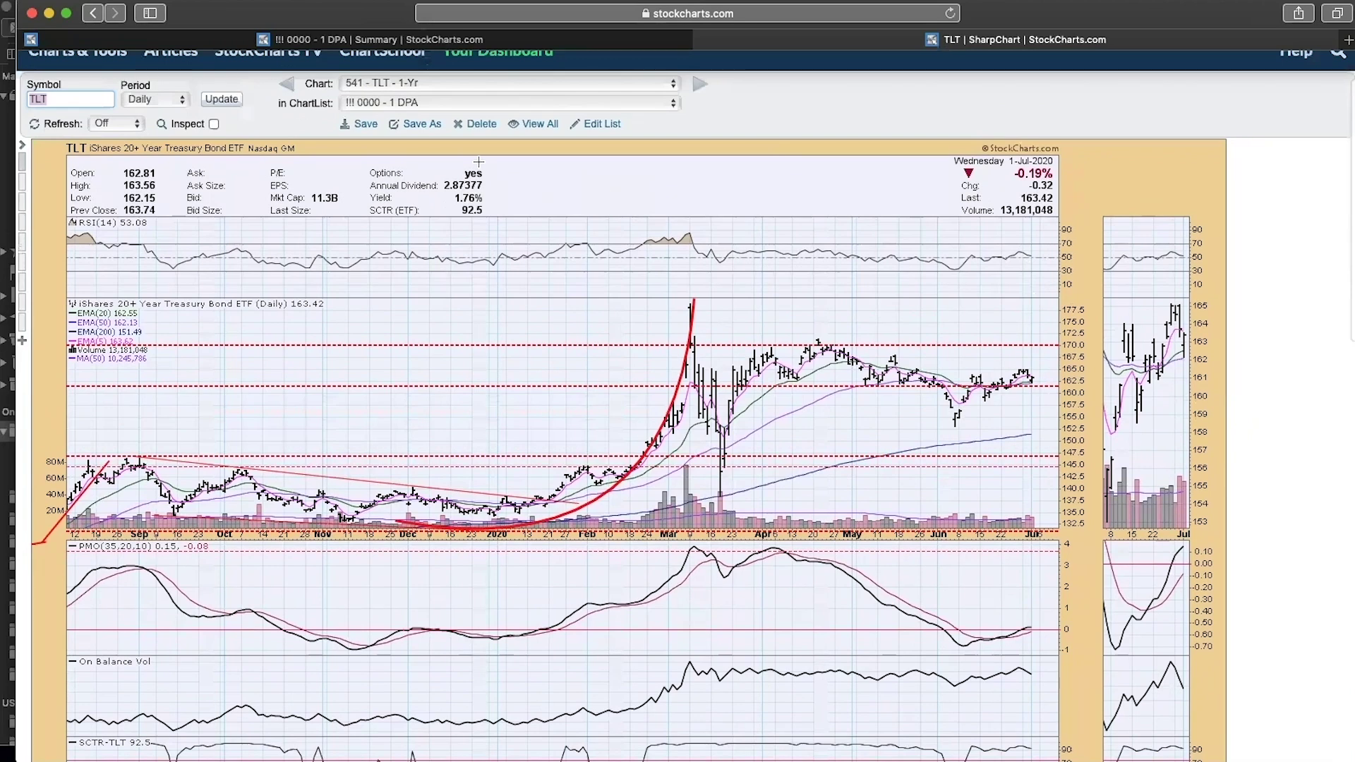
pyautogui.click(443, 82)
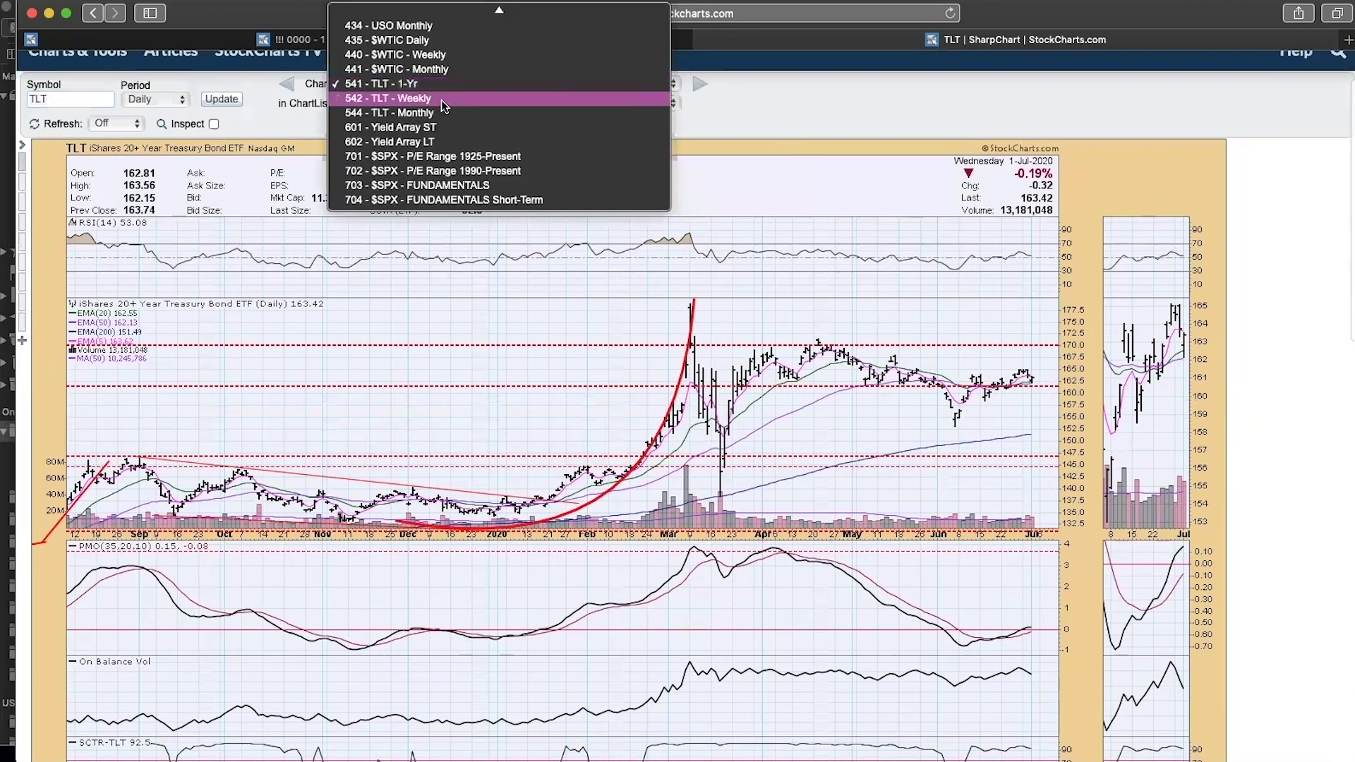
# Step: Load '544 - TLT - Monthly' (close 163.42) and review its EMA trendlines, PMO and 20-Year T-Bond Yield panels
pyautogui.click(439, 108)
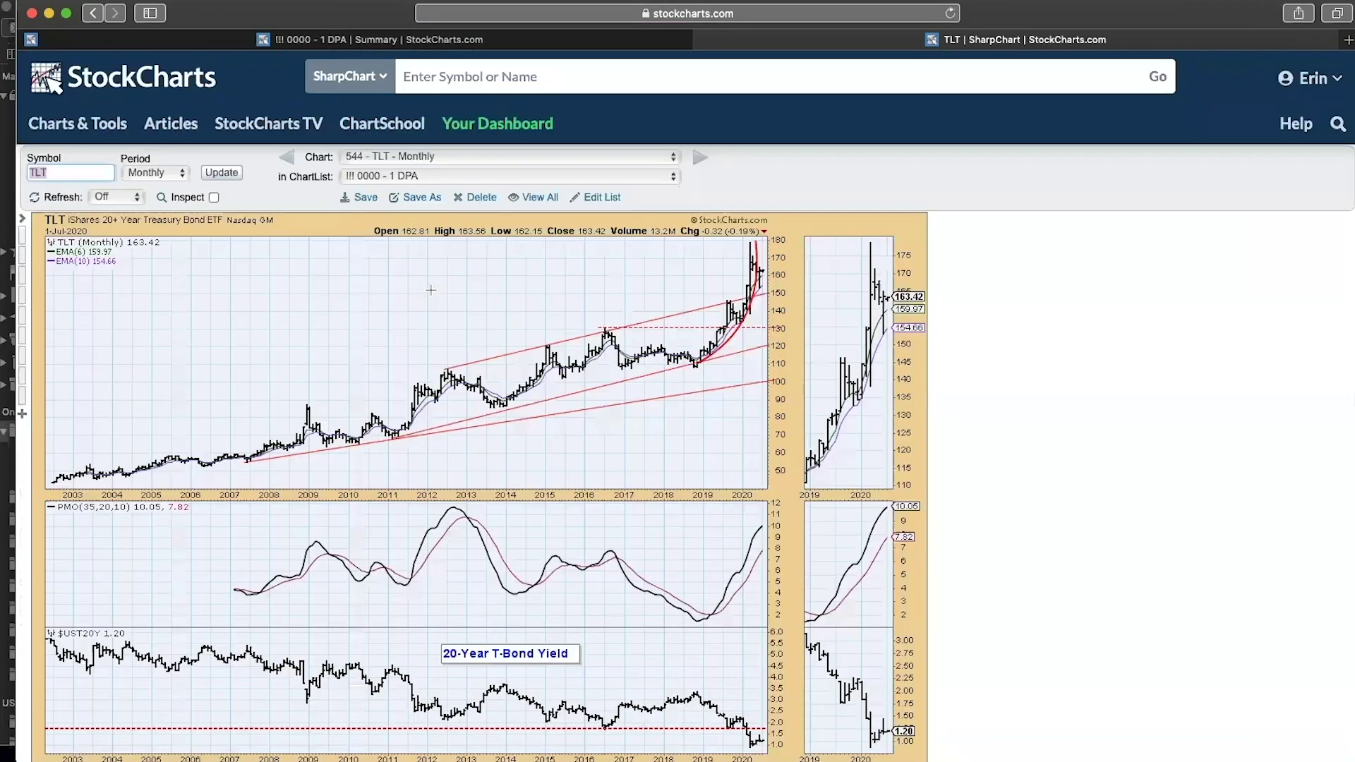
pyautogui.scroll(-1, 430, 289)
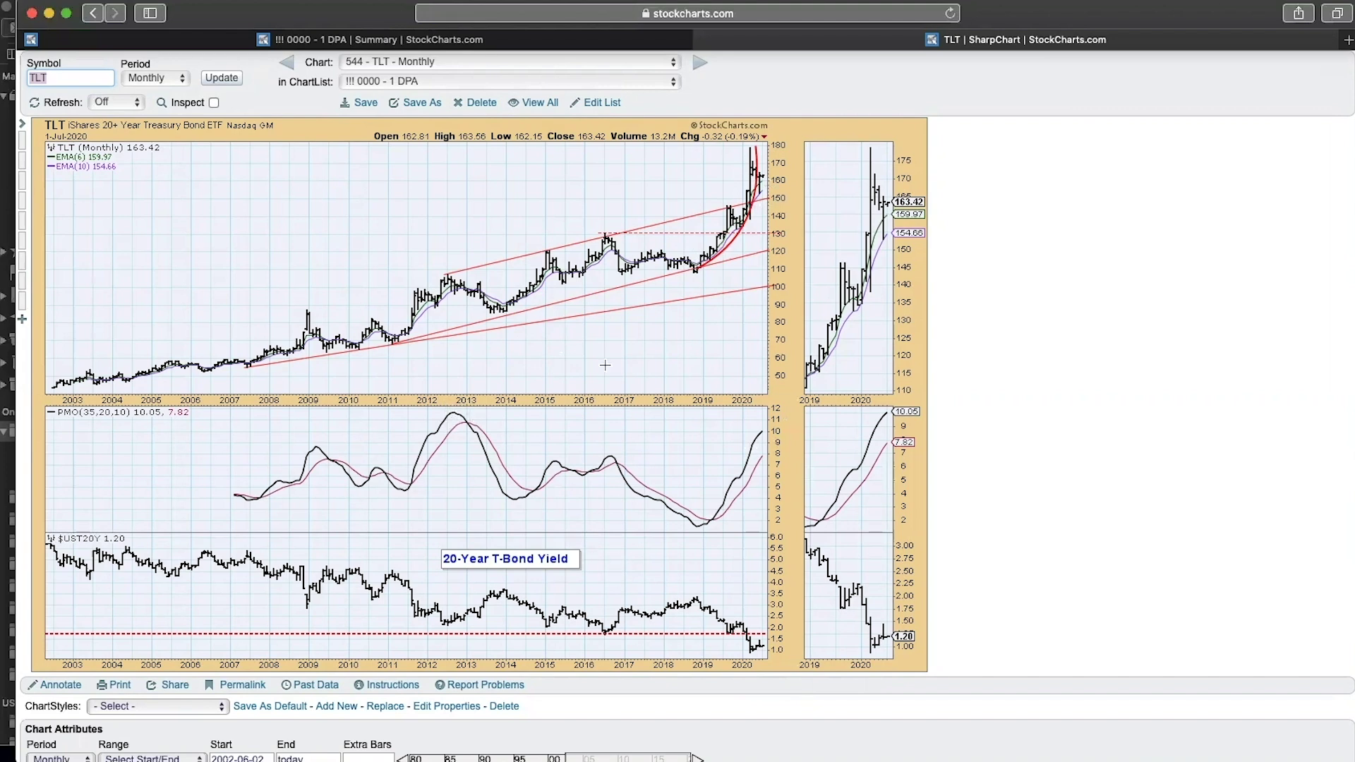
pyautogui.scroll(1, 598, 223)
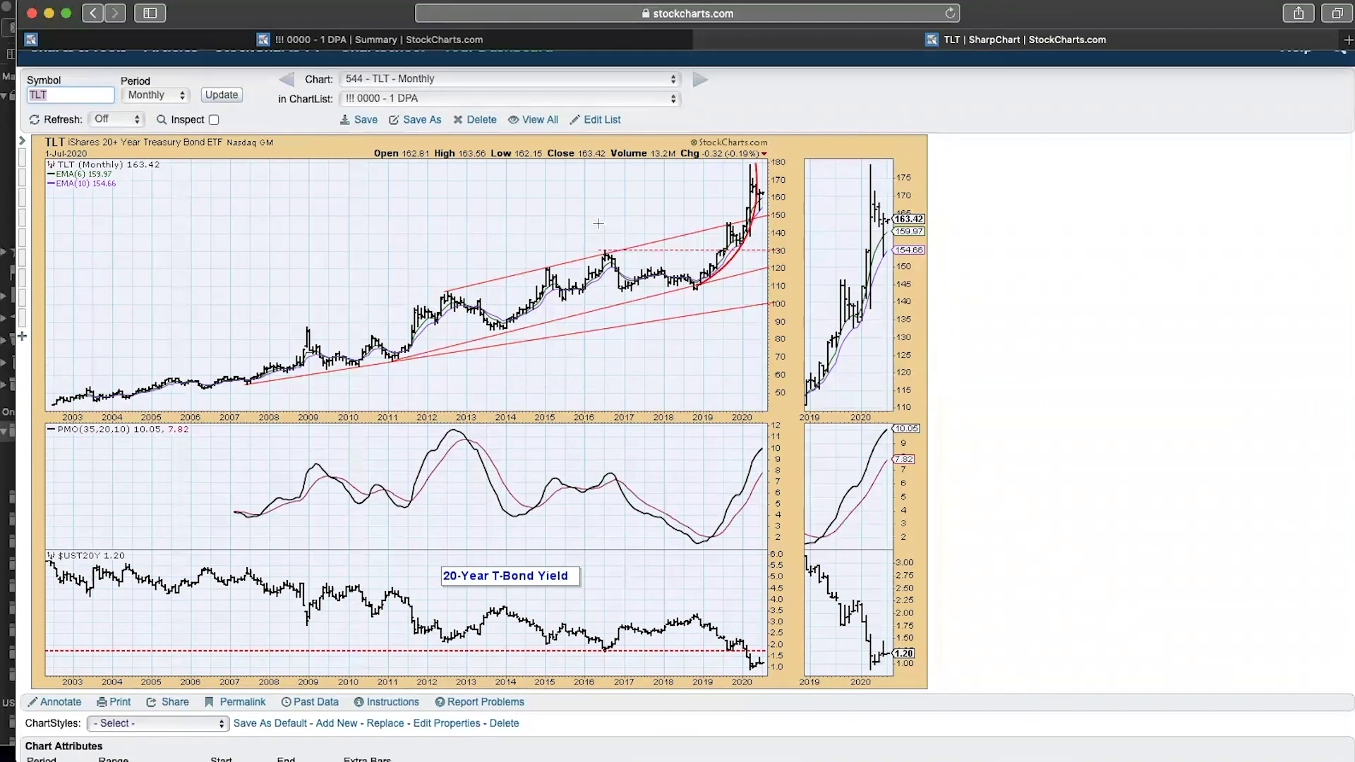